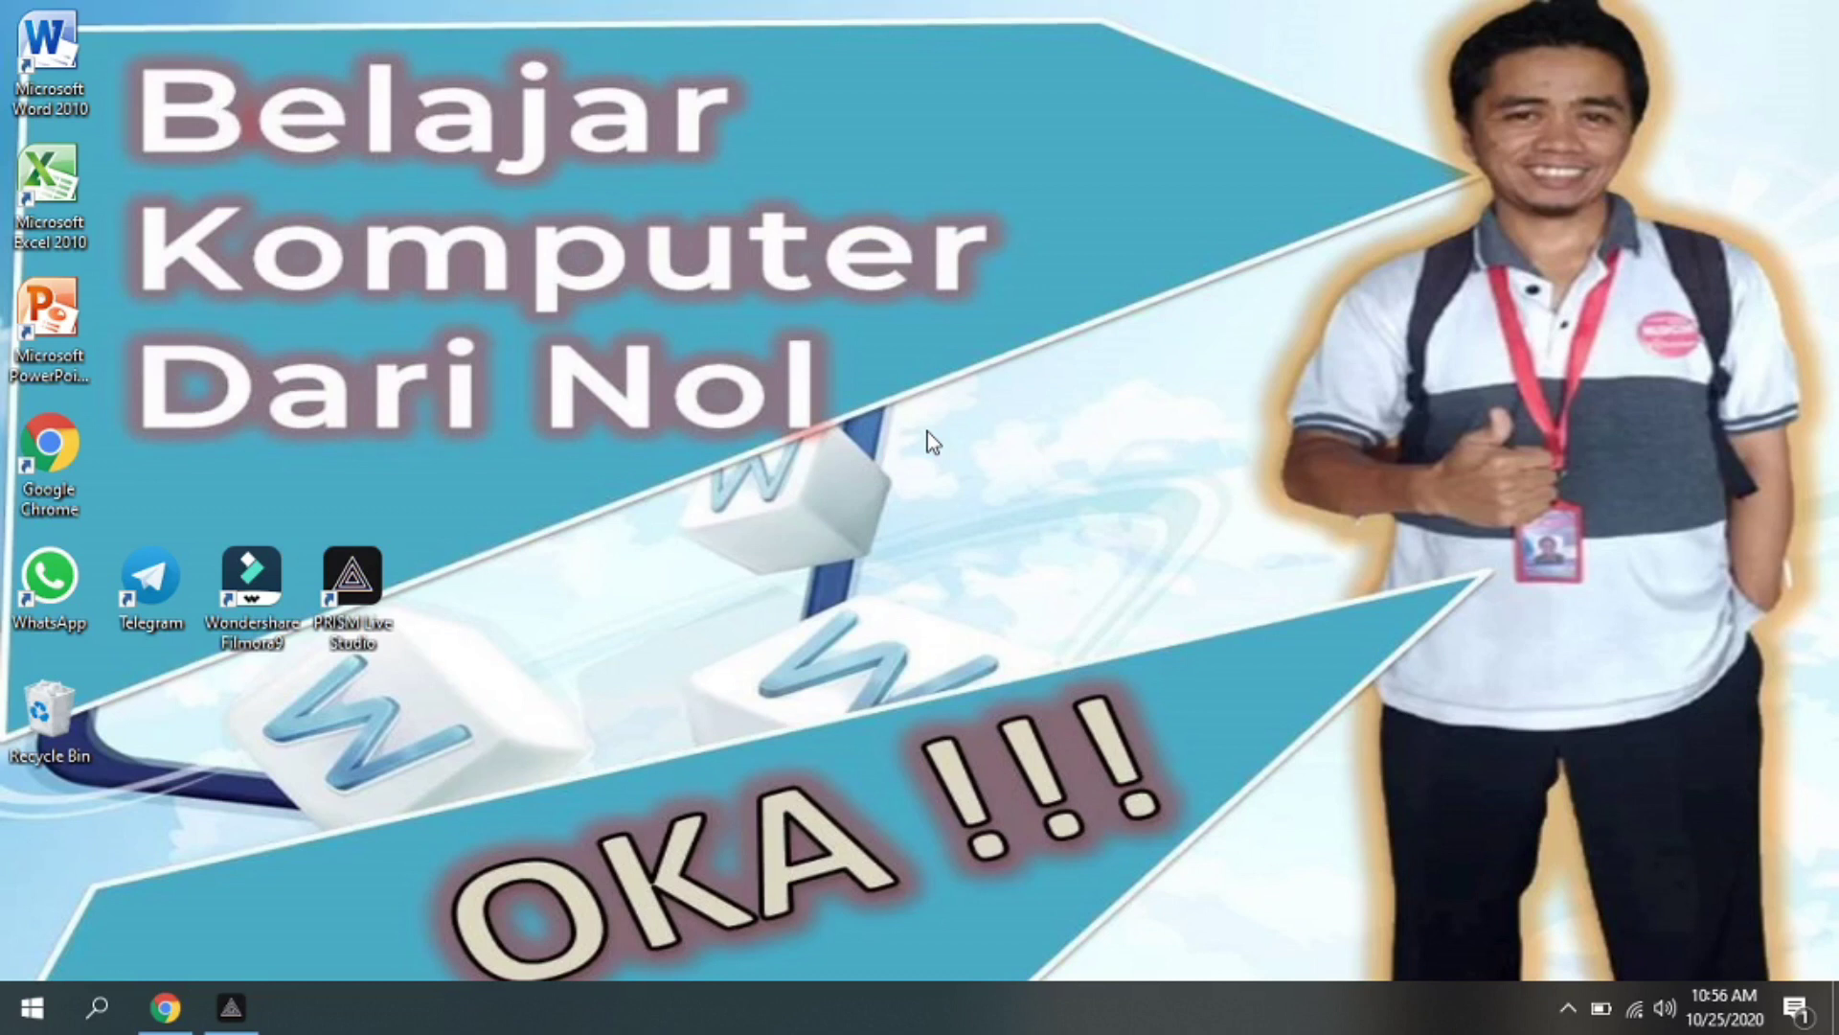
- Launch the web browser maximised and go to the Facebook site
{"action": "double_click", "coordinate": [53, 446]}
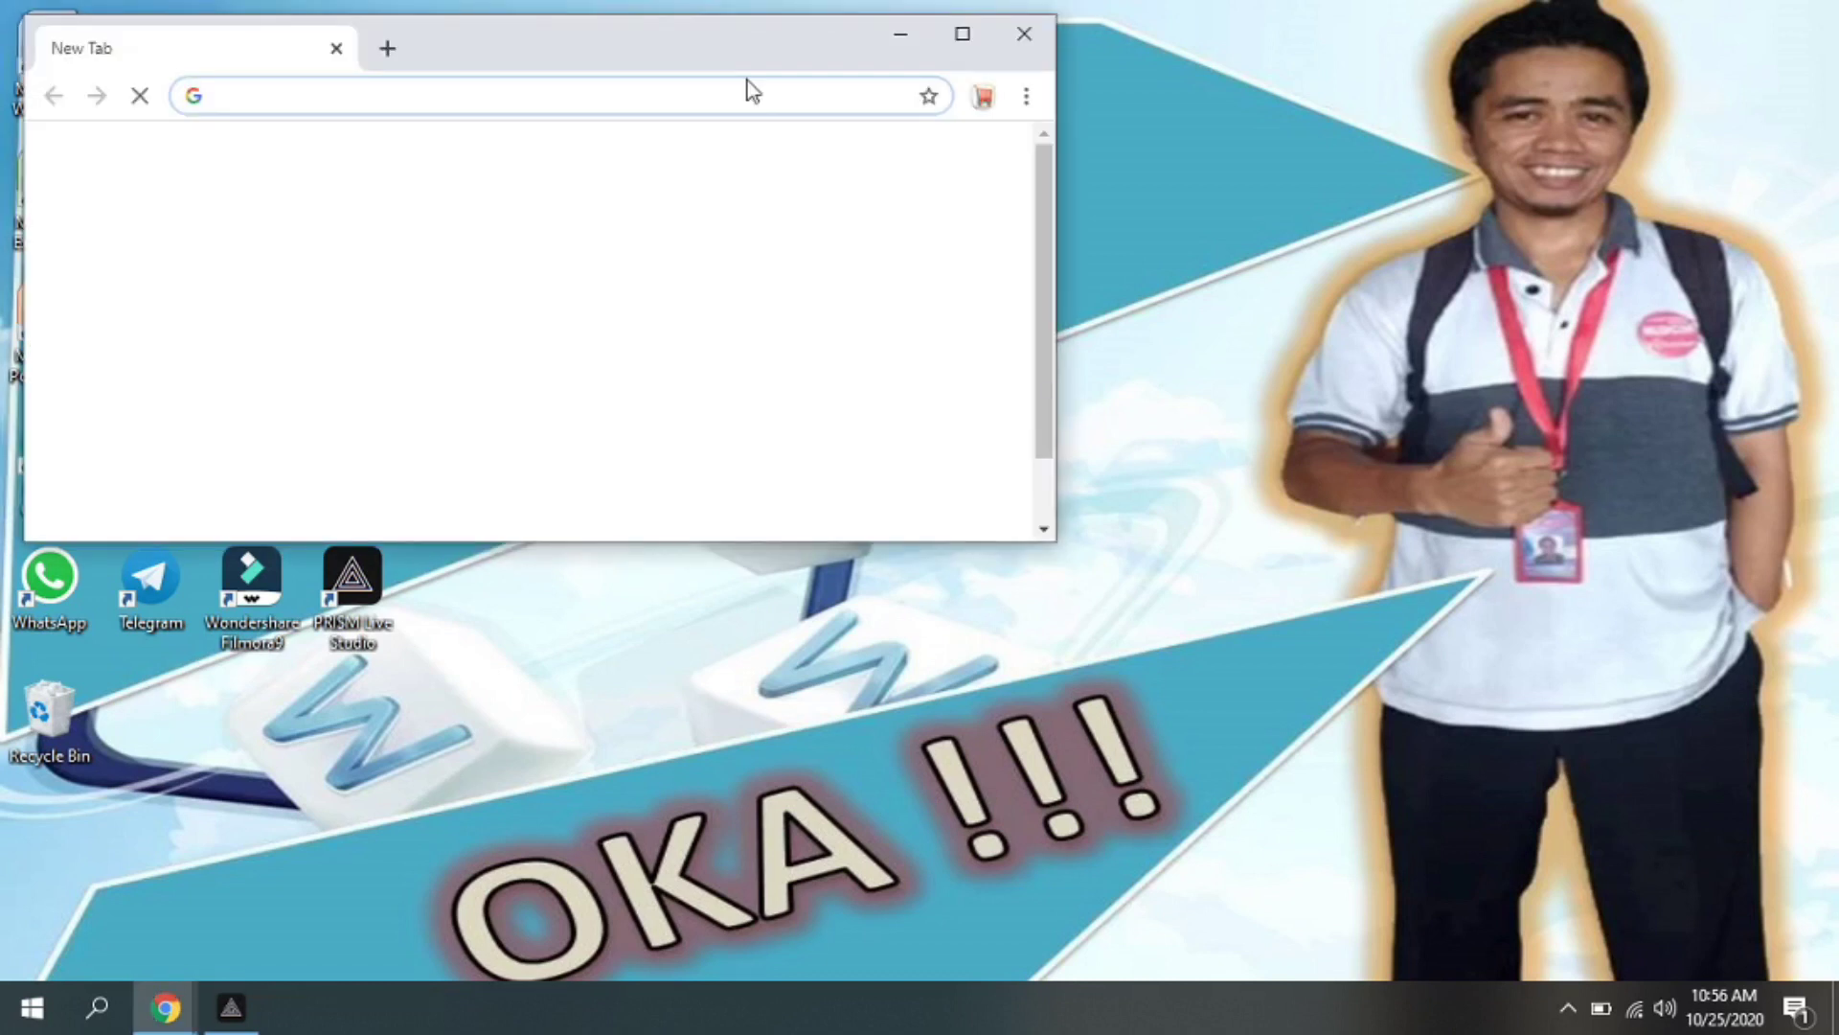
{"action": "left_click", "coordinate": [963, 37]}
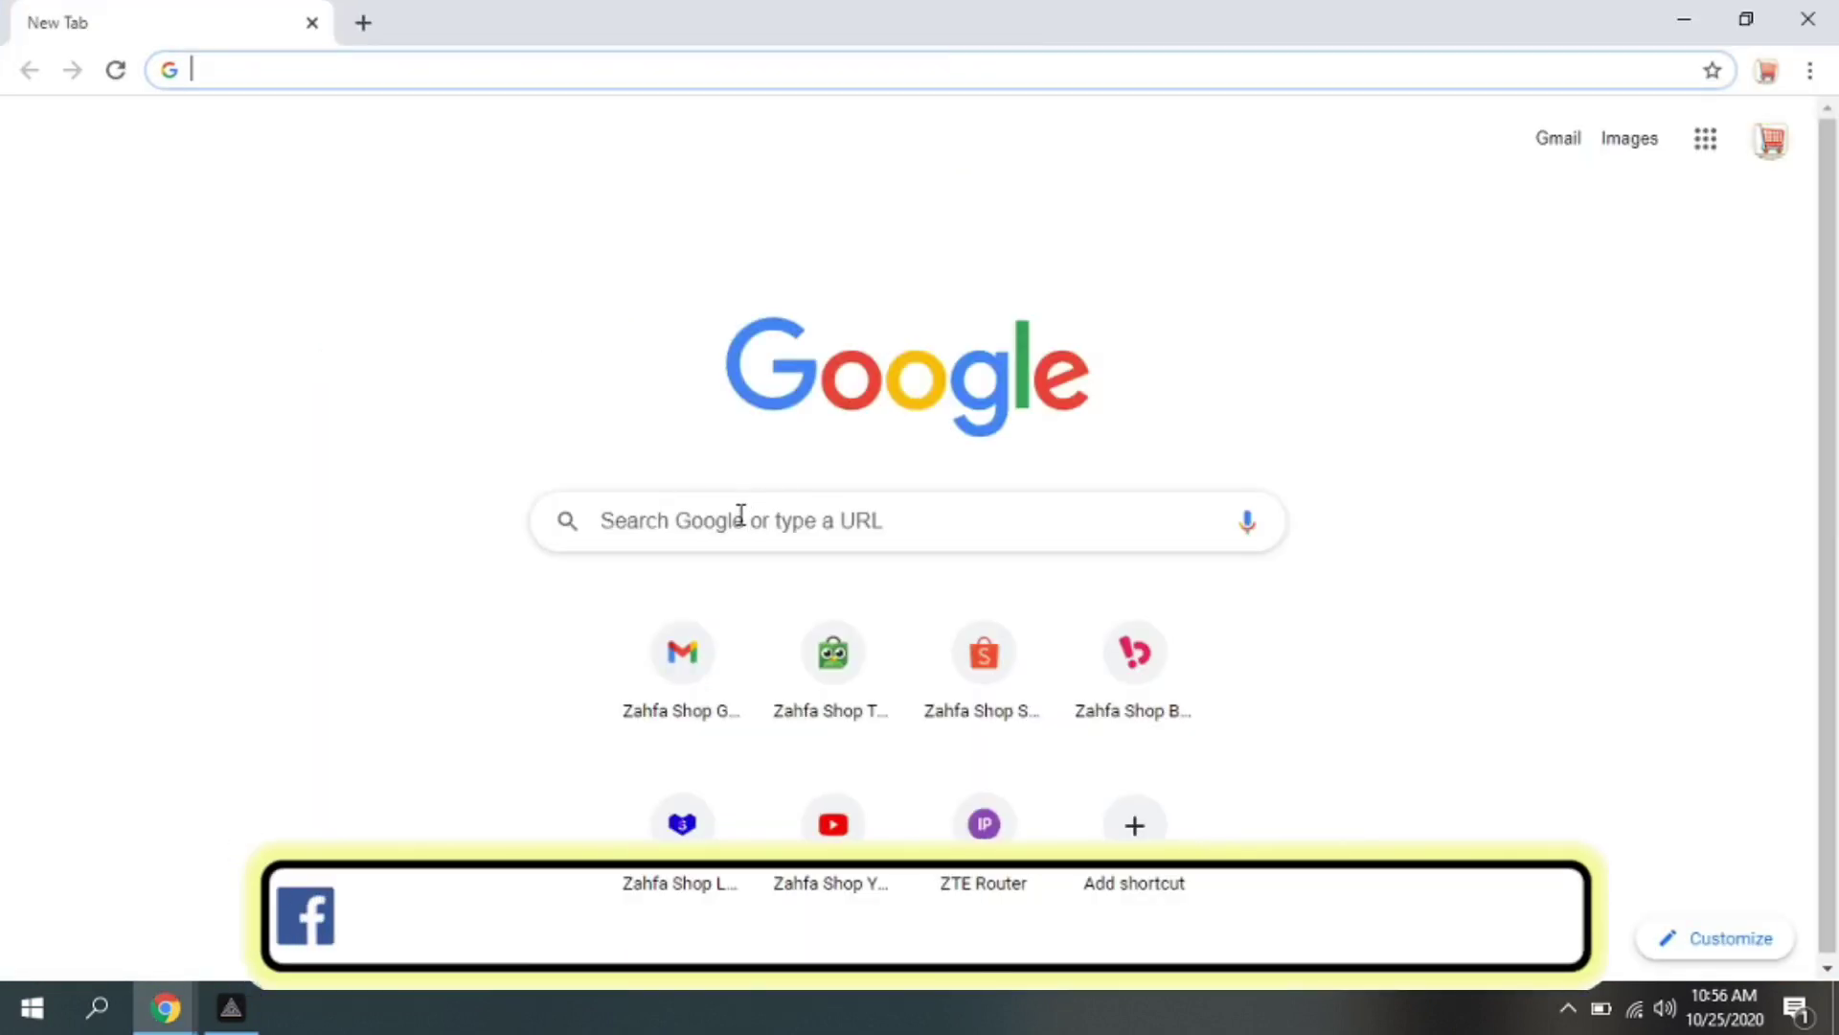
{"action": "type", "text": "face"}
{"action": "key", "text": "Return"}
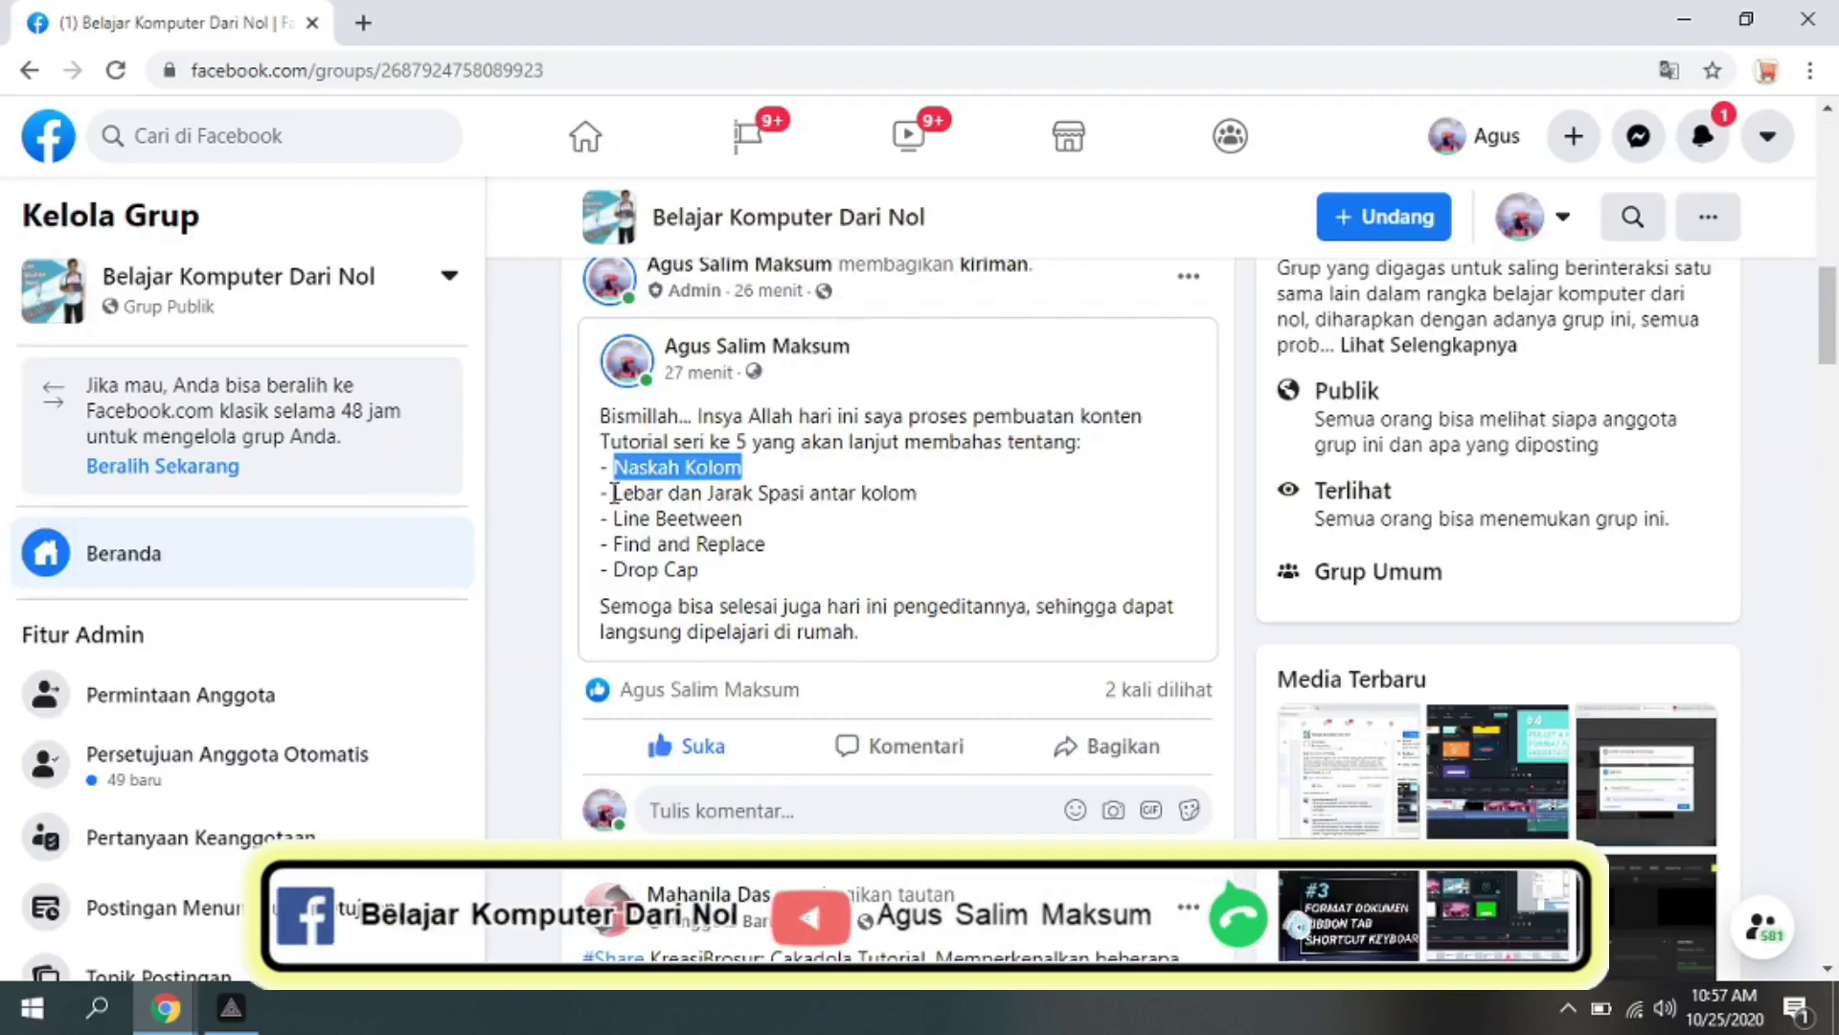
- Highlight the topics Lebar dan Jarak Spasi antar kolom, Line Beetween, Find and Replace and Drop Cap
{"action": "left_click_drag", "start_coordinate": [614, 493], "coordinate": [920, 494]}
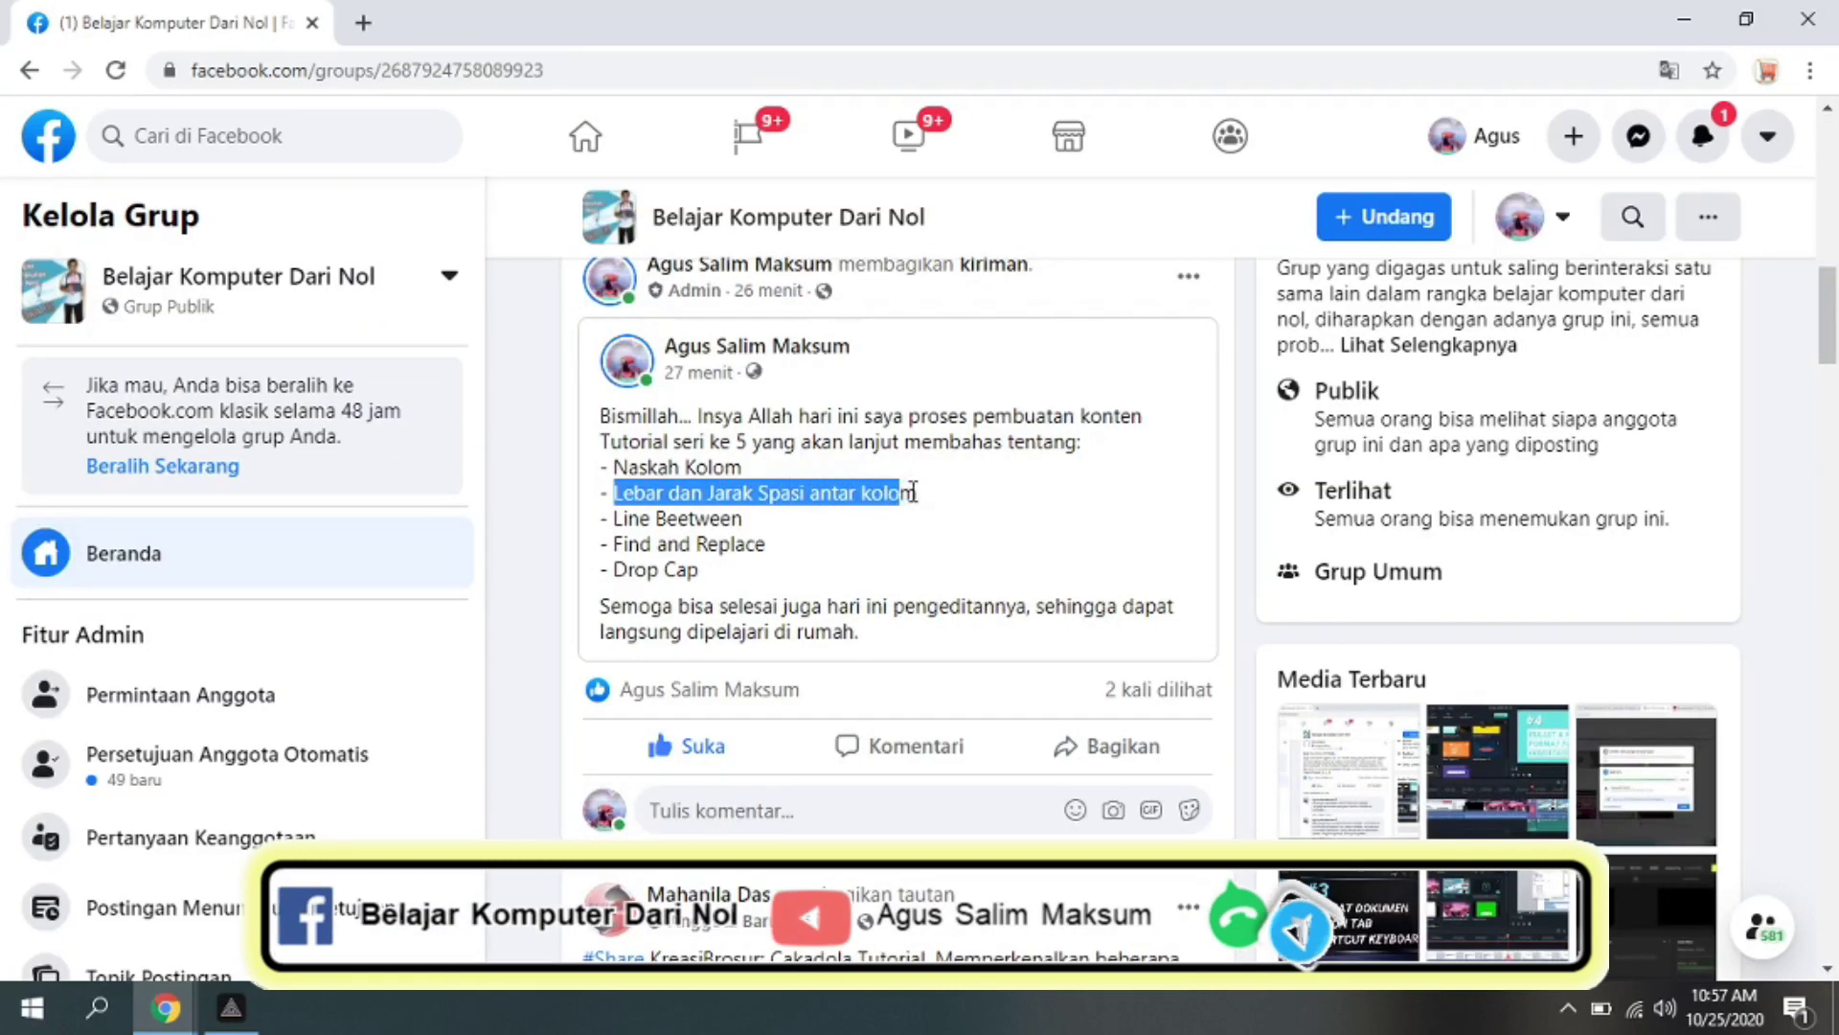
{"action": "left_click_drag", "start_coordinate": [614, 518], "coordinate": [743, 518]}
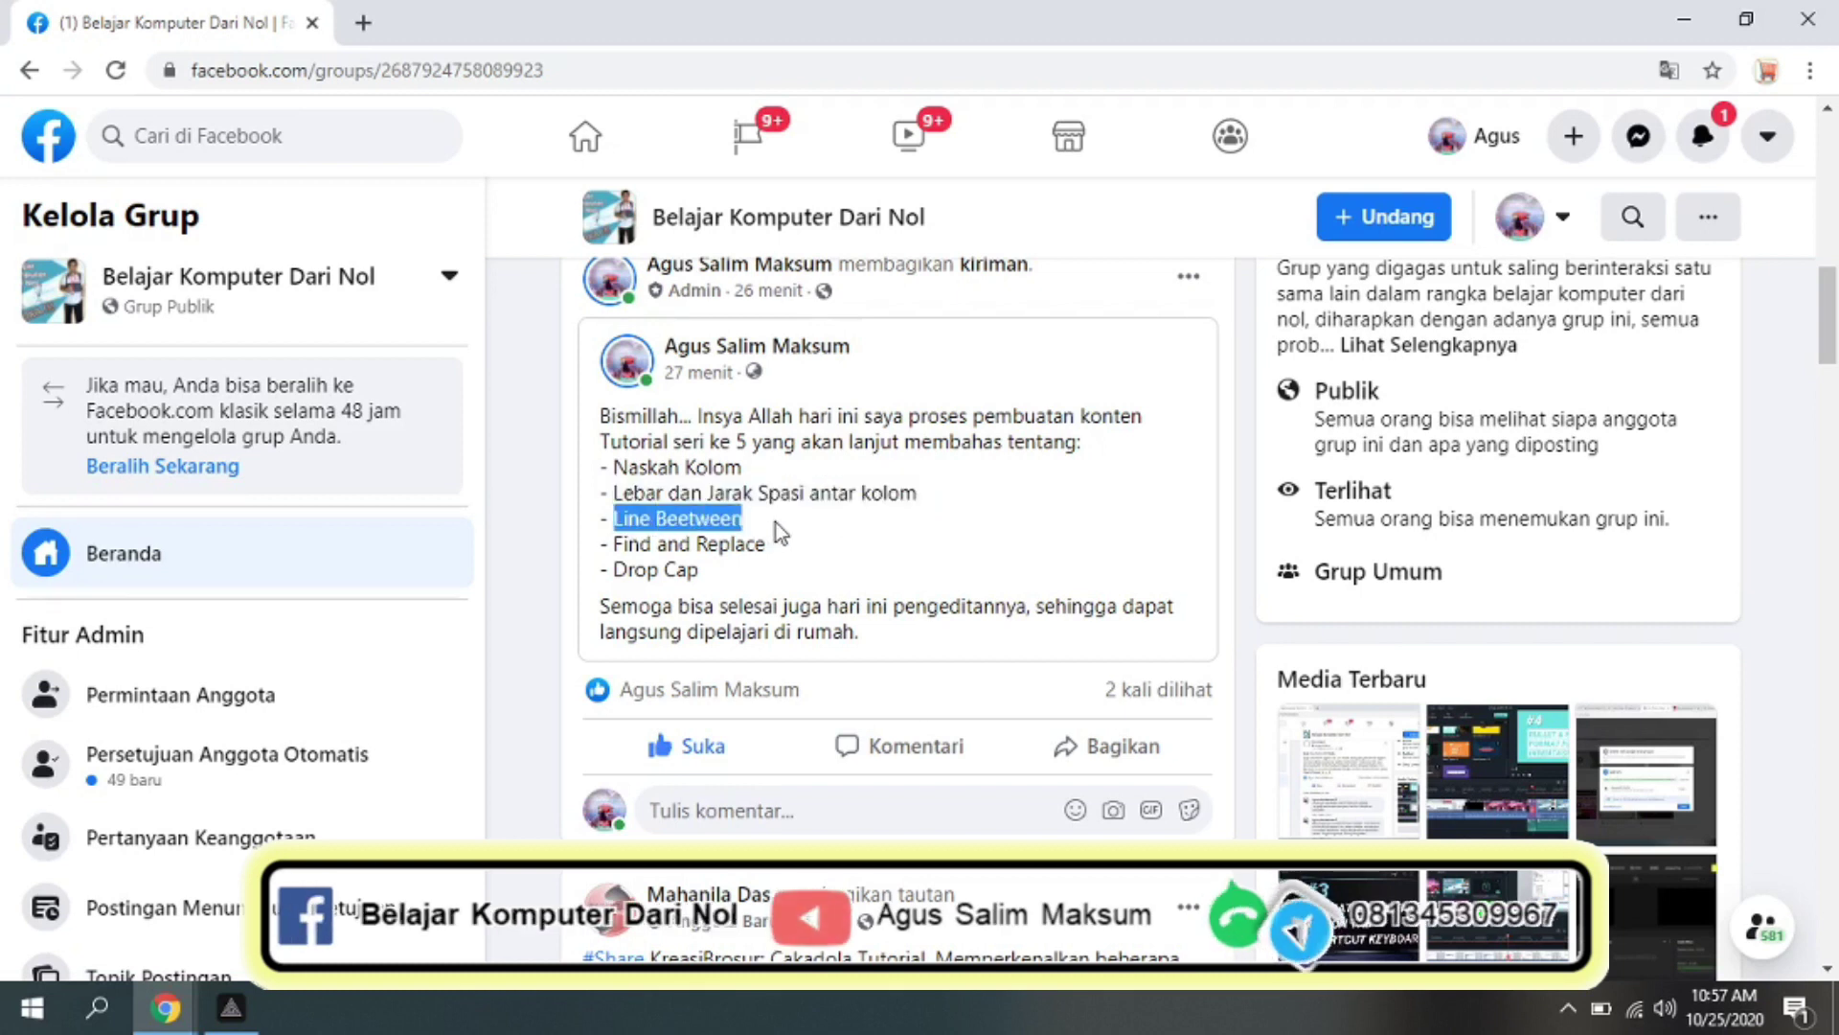
{"action": "left_click_drag", "start_coordinate": [614, 544], "coordinate": [766, 544]}
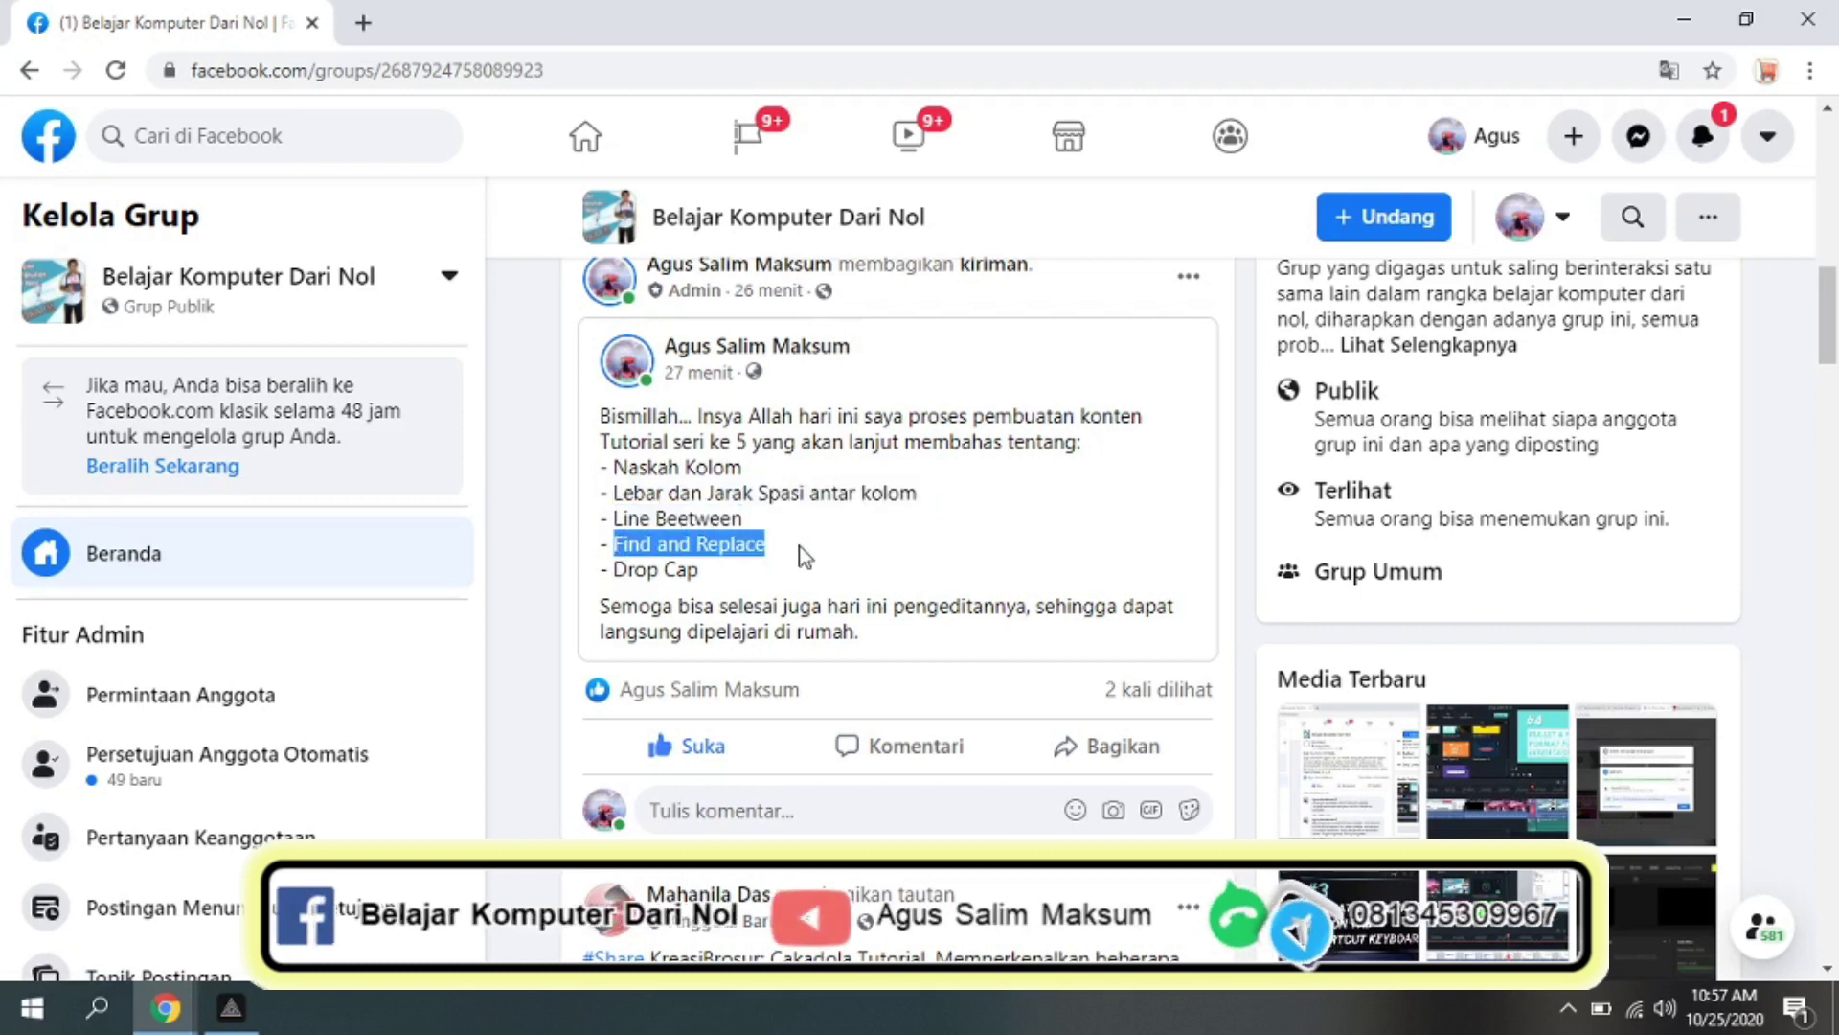
{"action": "left_click_drag", "start_coordinate": [615, 570], "coordinate": [699, 570]}
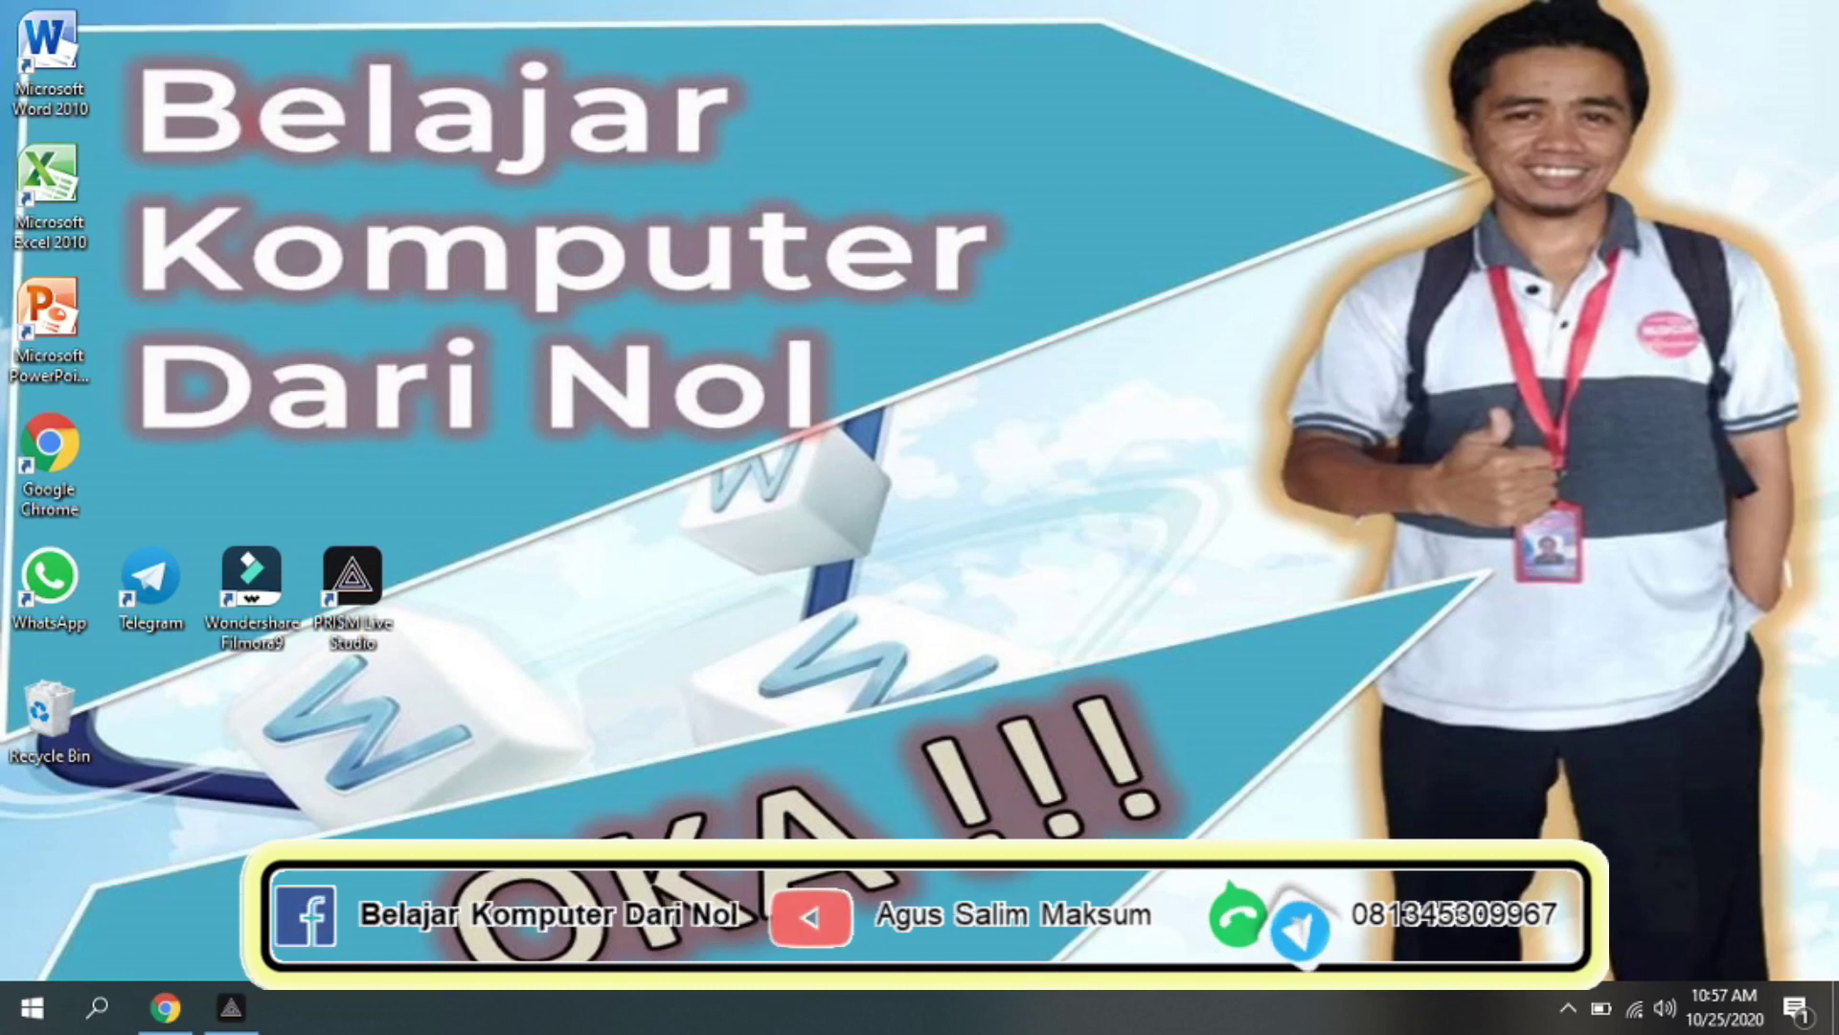
- Open Latihan 1 from the author's folder on drive SANTUY (D:)
{"action": "key", "text": "super+e"}
{"action": "left_click", "coordinate": [110, 750]}
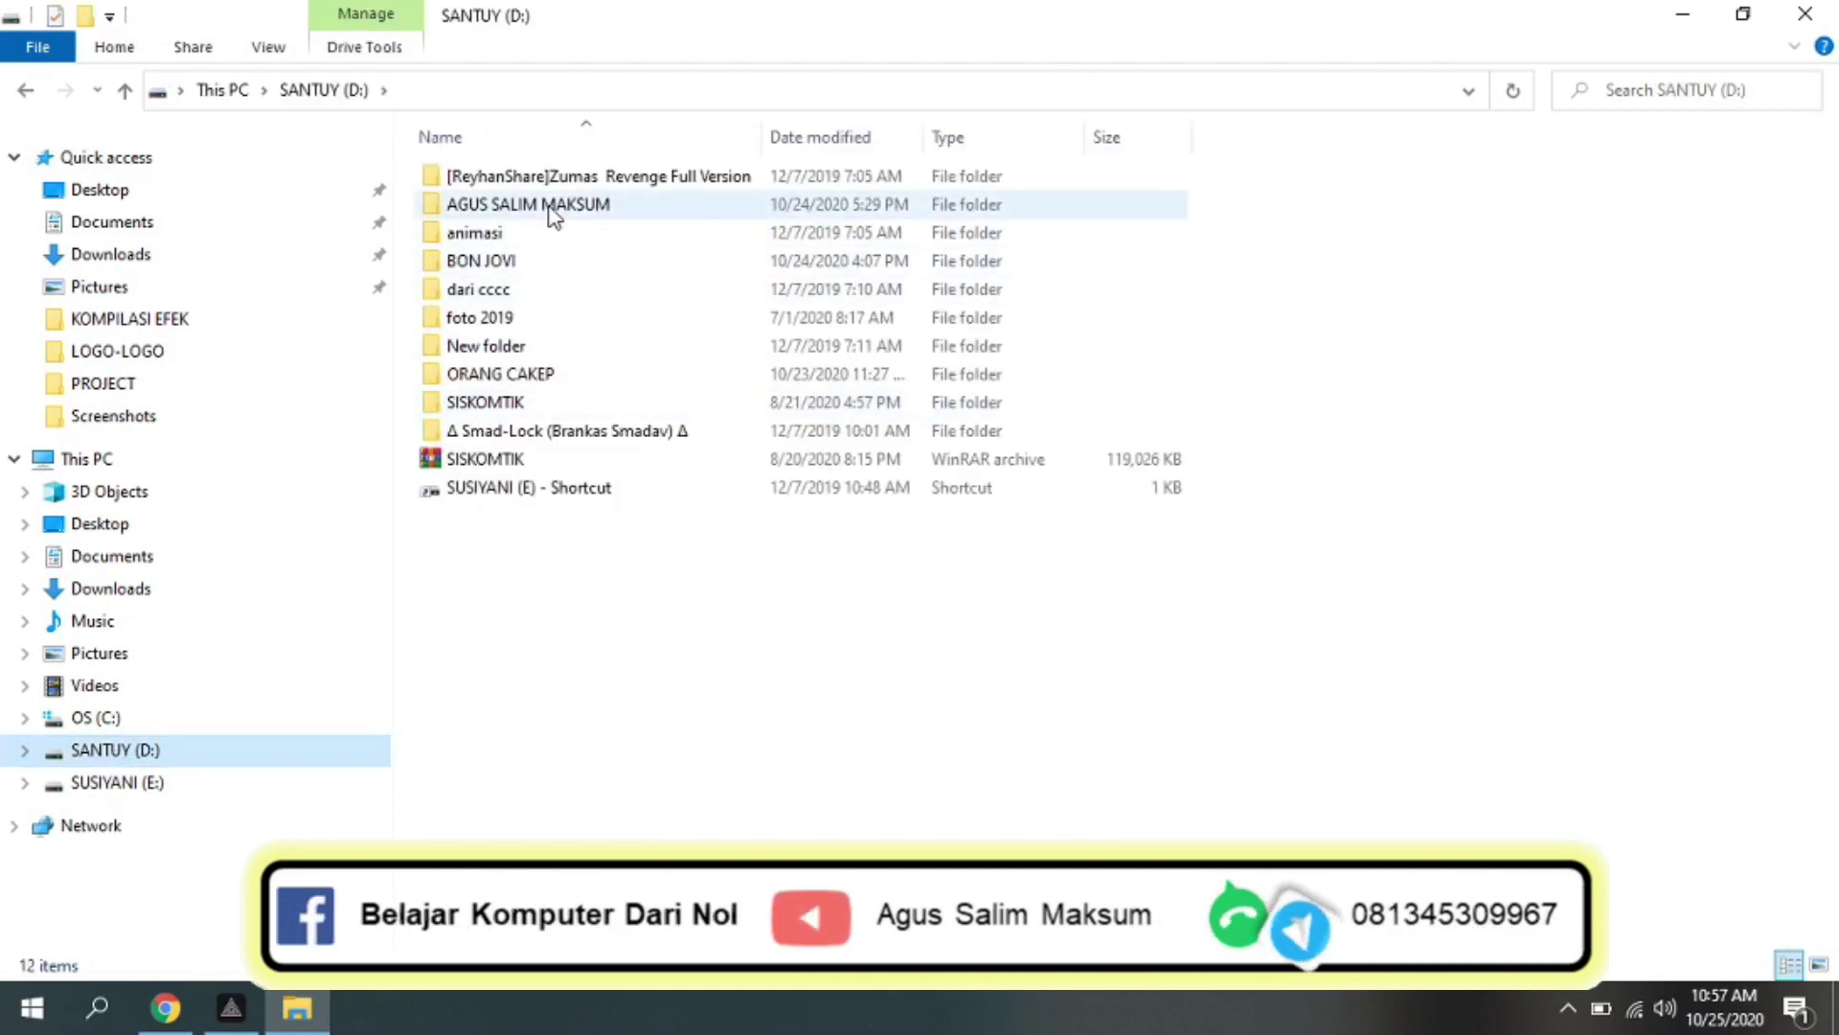
{"action": "left_click", "coordinate": [553, 210]}
{"action": "double_click", "coordinate": [553, 209]}
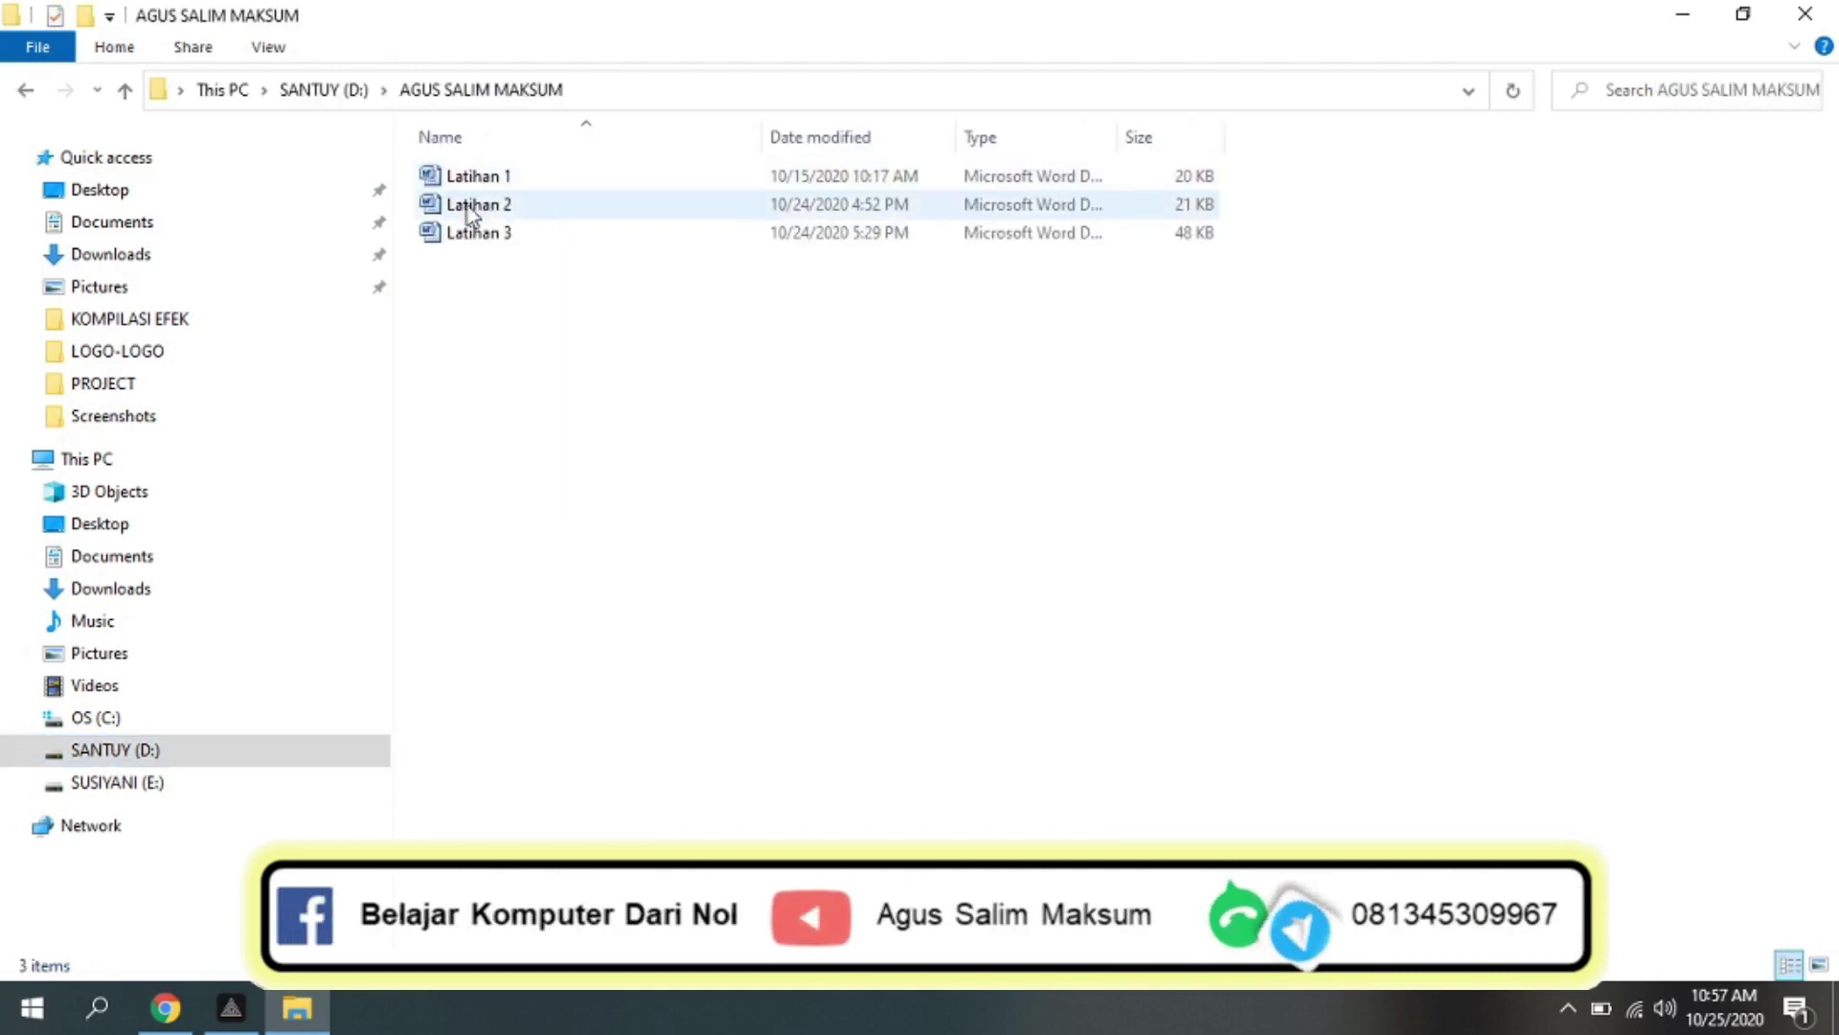
{"action": "double_click", "coordinate": [467, 177]}
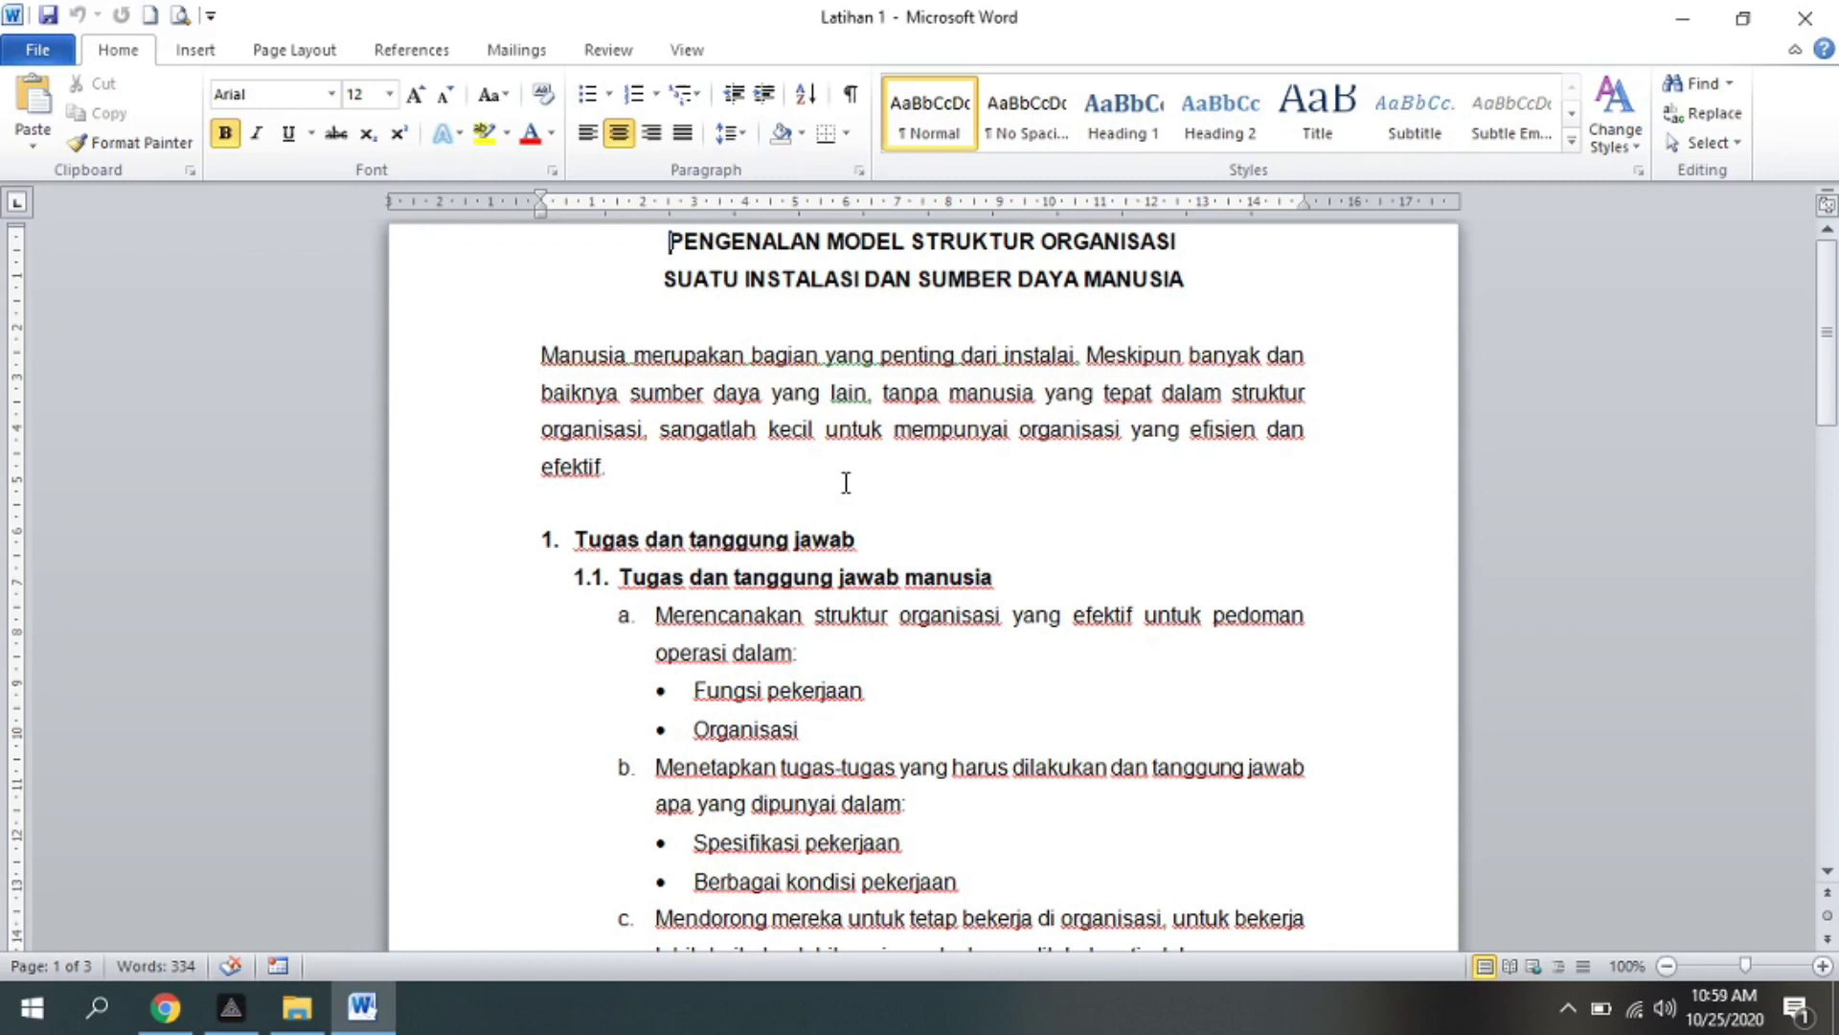
- Paste all of Latihan 1's text into a new blank document (3 pages, 334 words)
{"action": "key", "text": "ctrl+a"}
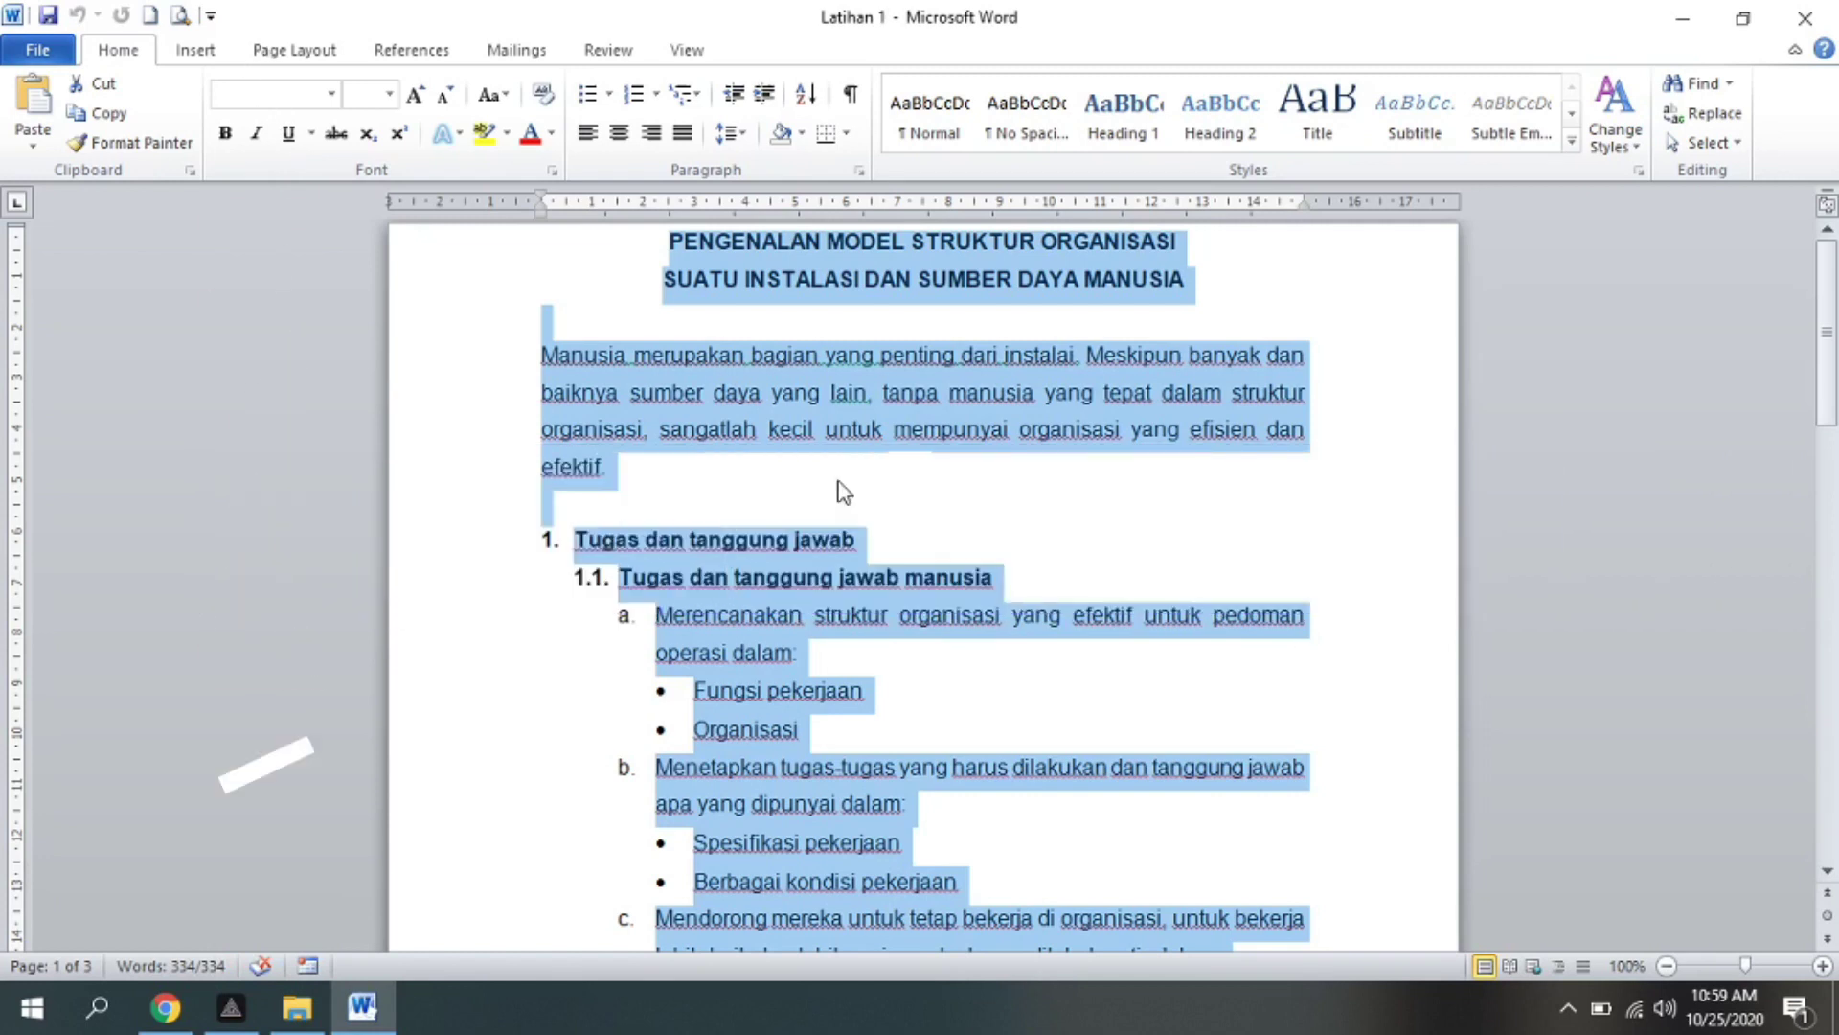
{"action": "key", "text": "ctrl+n"}
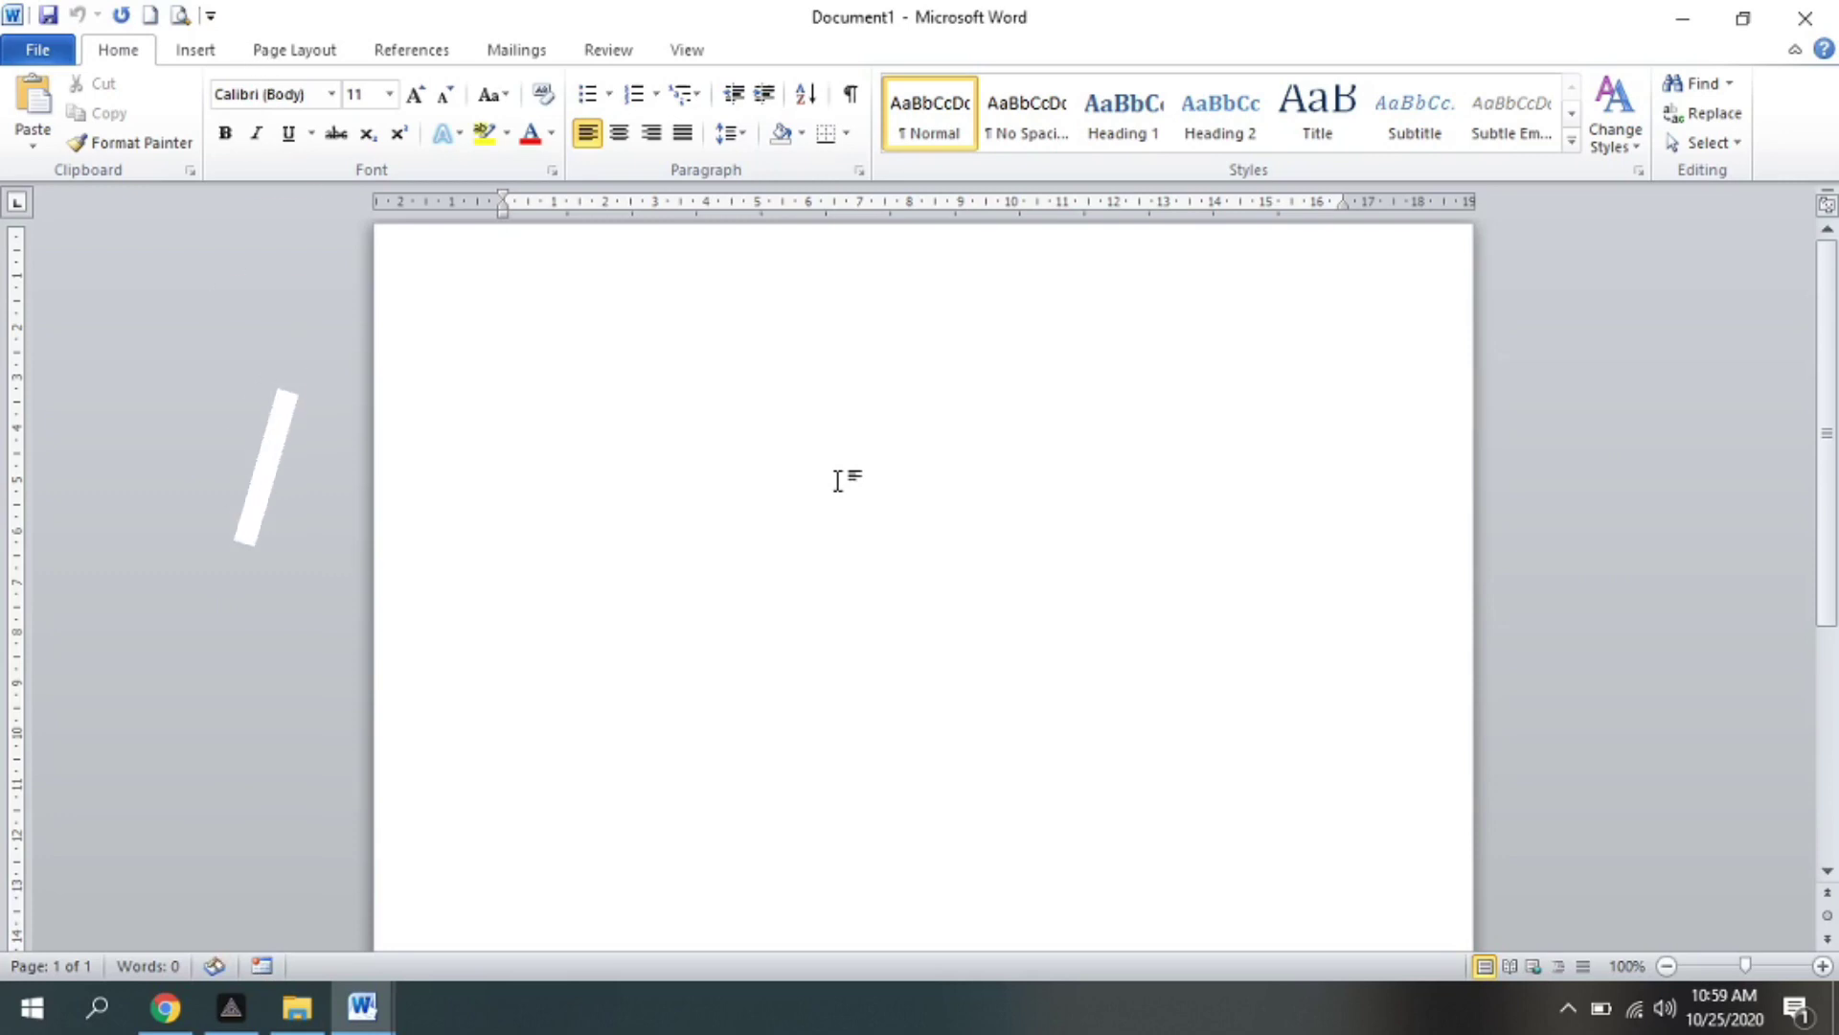
{"action": "key", "text": "ctrl+v"}
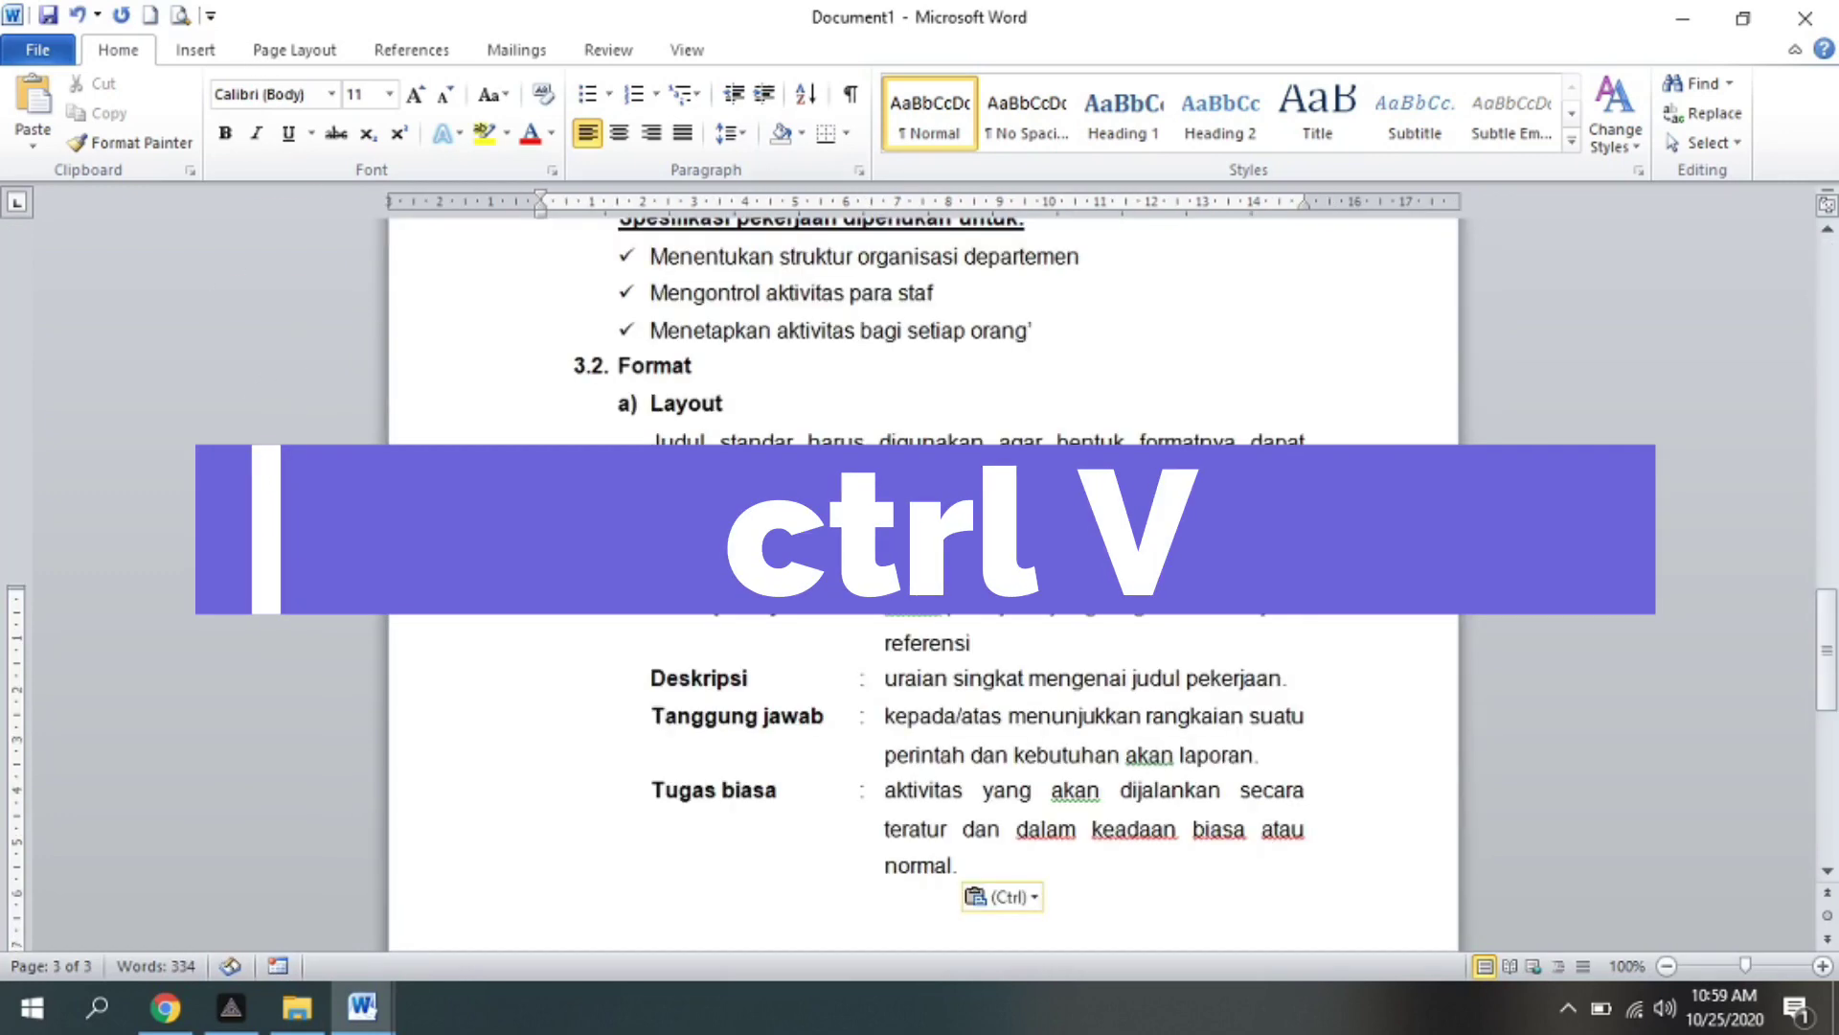
{"action": "scroll", "coordinate": [804, 512], "scroll_direction": "up", "scroll_amount": 3}
{"action": "scroll", "coordinate": [804, 513], "scroll_direction": "up", "scroll_amount": 3}
{"action": "scroll", "coordinate": [804, 513], "scroll_direction": "up", "scroll_amount": 5}
{"action": "scroll", "coordinate": [804, 512], "scroll_direction": "up", "scroll_amount": 3}
{"action": "scroll", "coordinate": [803, 512], "scroll_direction": "up", "scroll_amount": 3}
{"action": "scroll", "coordinate": [804, 513], "scroll_direction": "up", "scroll_amount": 3}
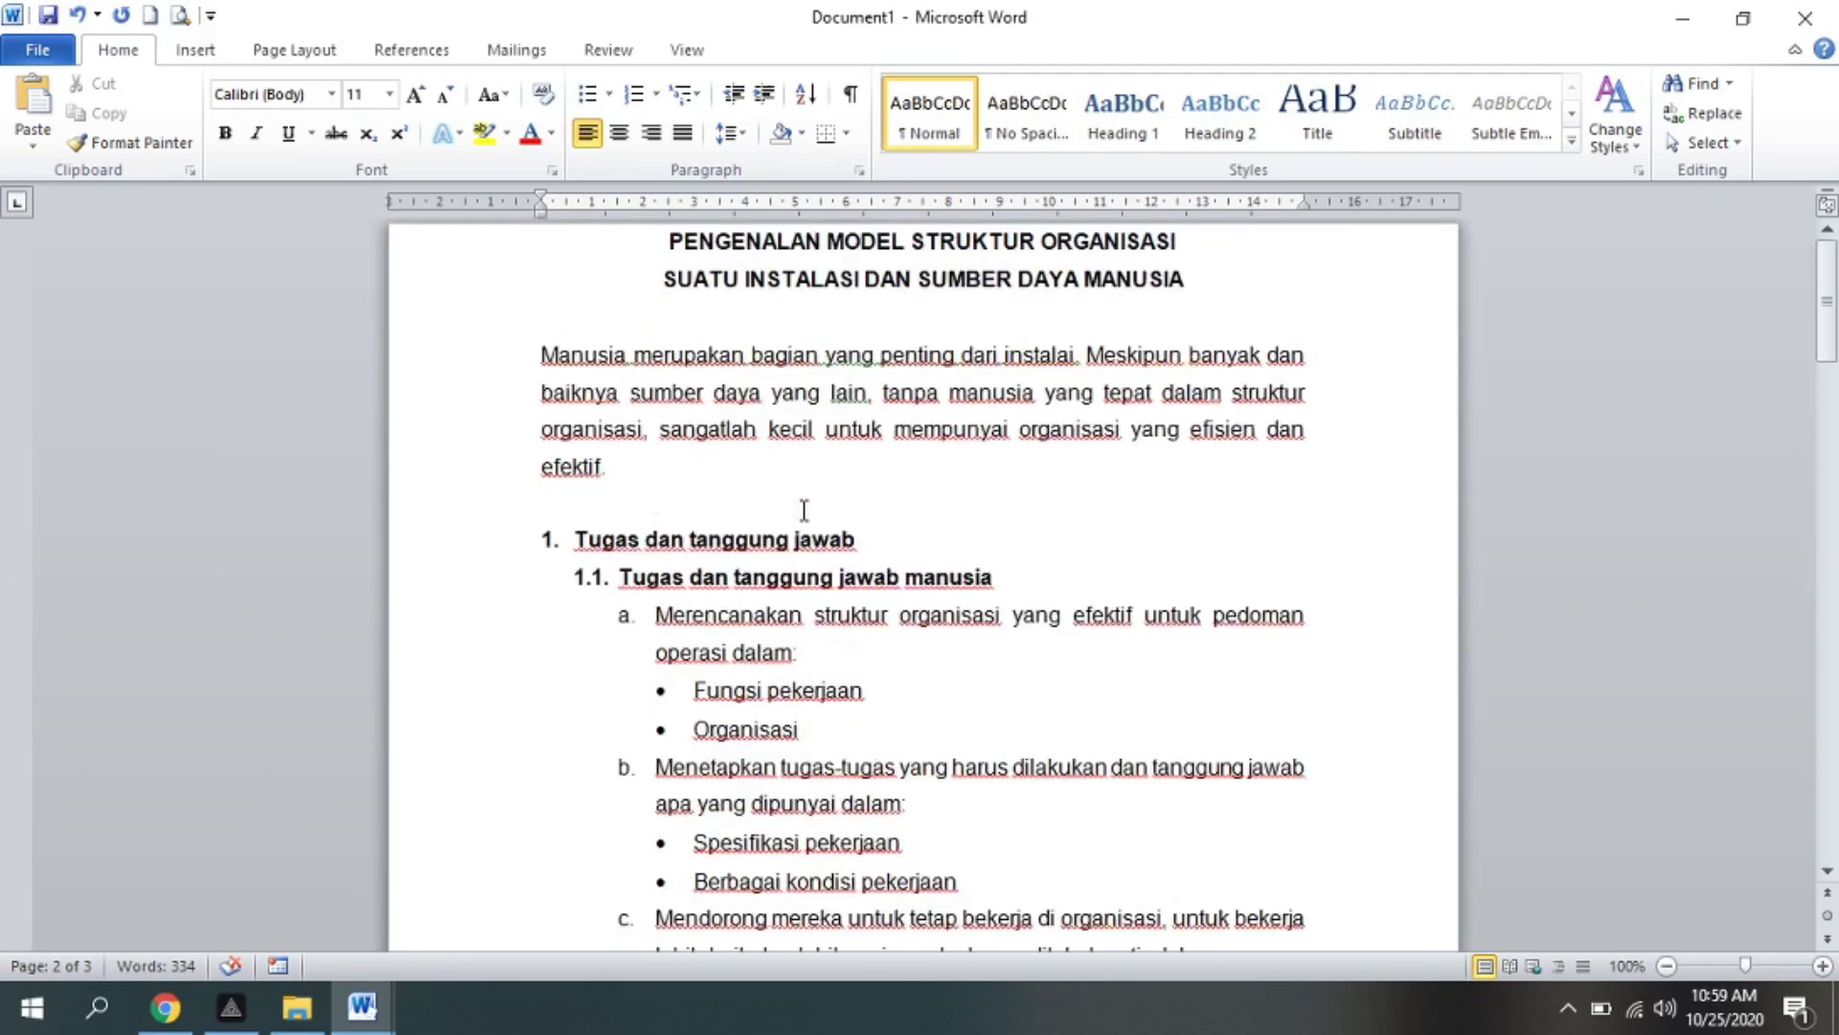
- Cut the 3.1 Cakupan heading and its checklist from its place
{"action": "mouse_move", "coordinate": [1827, 302]}
{"action": "left_mouse_down"}
{"action": "mouse_move", "coordinate": [1808, 725]}
{"action": "mouse_move", "coordinate": [1823, 278]}
{"action": "left_mouse_up"}
{"action": "scroll", "coordinate": [1260, 525], "scroll_direction": "down", "scroll_amount": 1}
{"action": "scroll", "coordinate": [1245, 533], "scroll_direction": "down", "scroll_amount": 3}
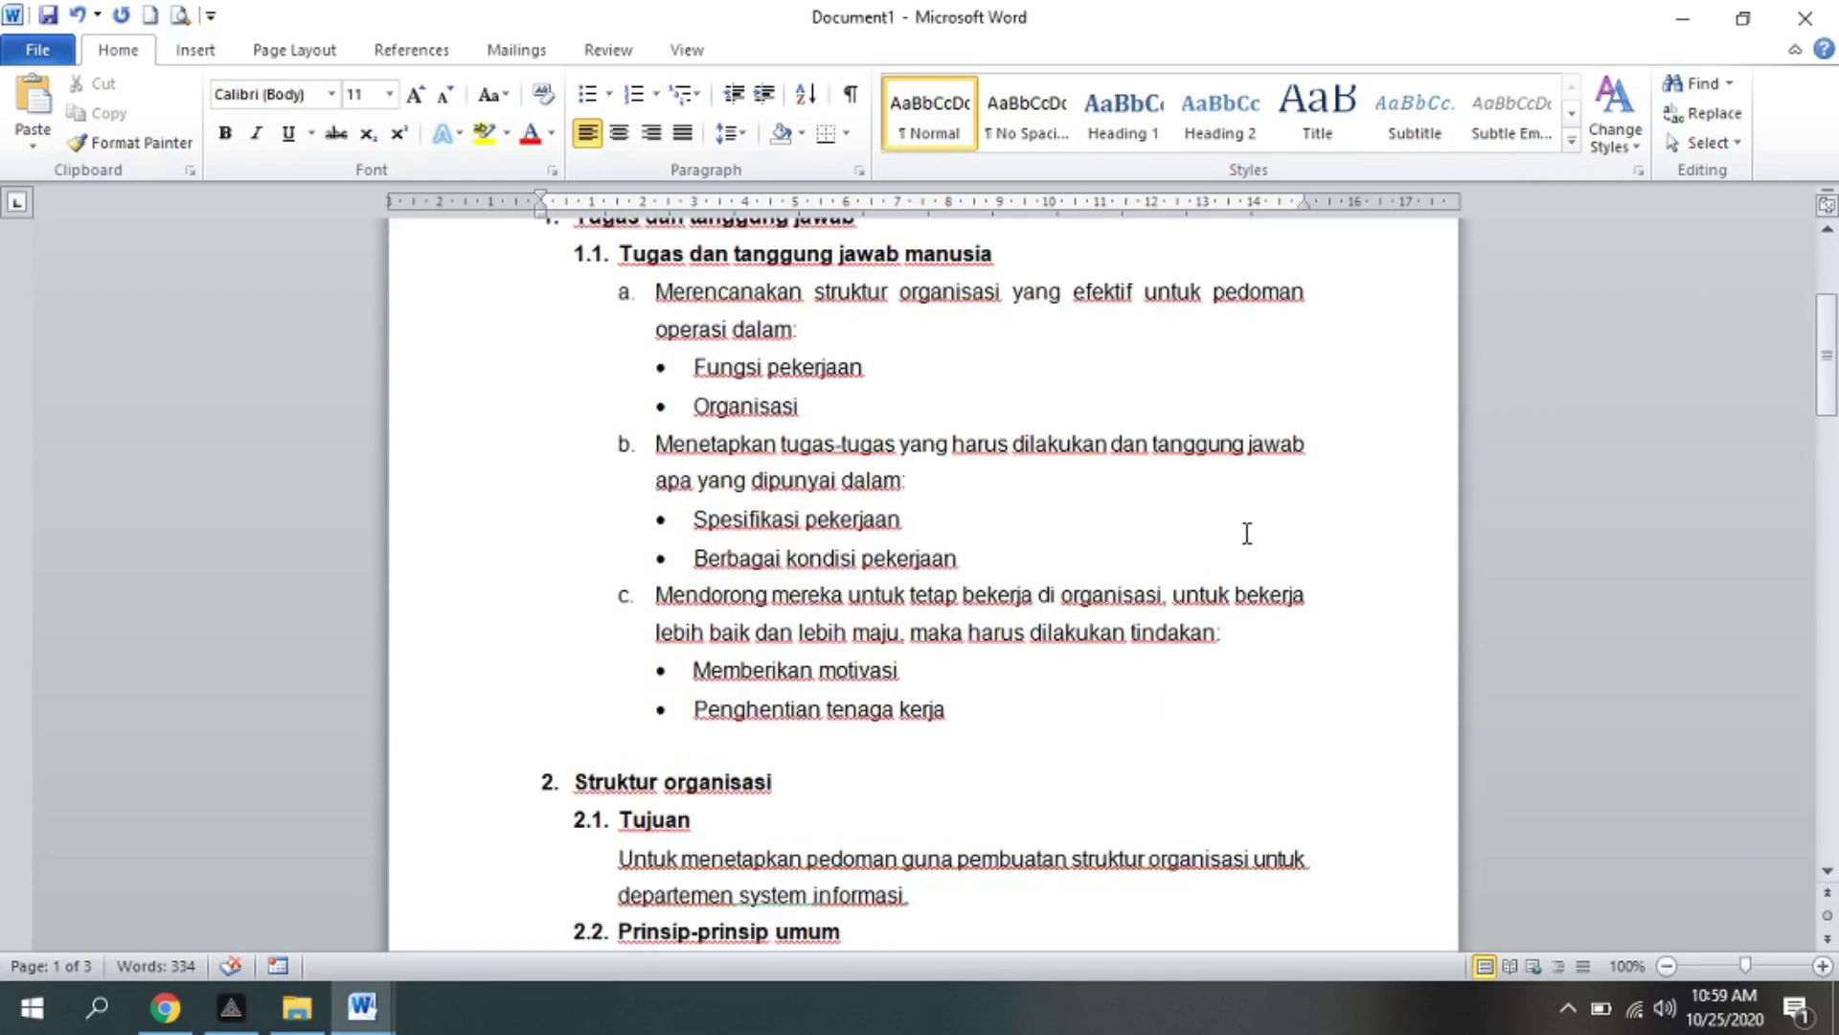
{"action": "scroll", "coordinate": [1246, 532], "scroll_direction": "down", "scroll_amount": 3}
{"action": "scroll", "coordinate": [1245, 532], "scroll_direction": "down", "scroll_amount": 3}
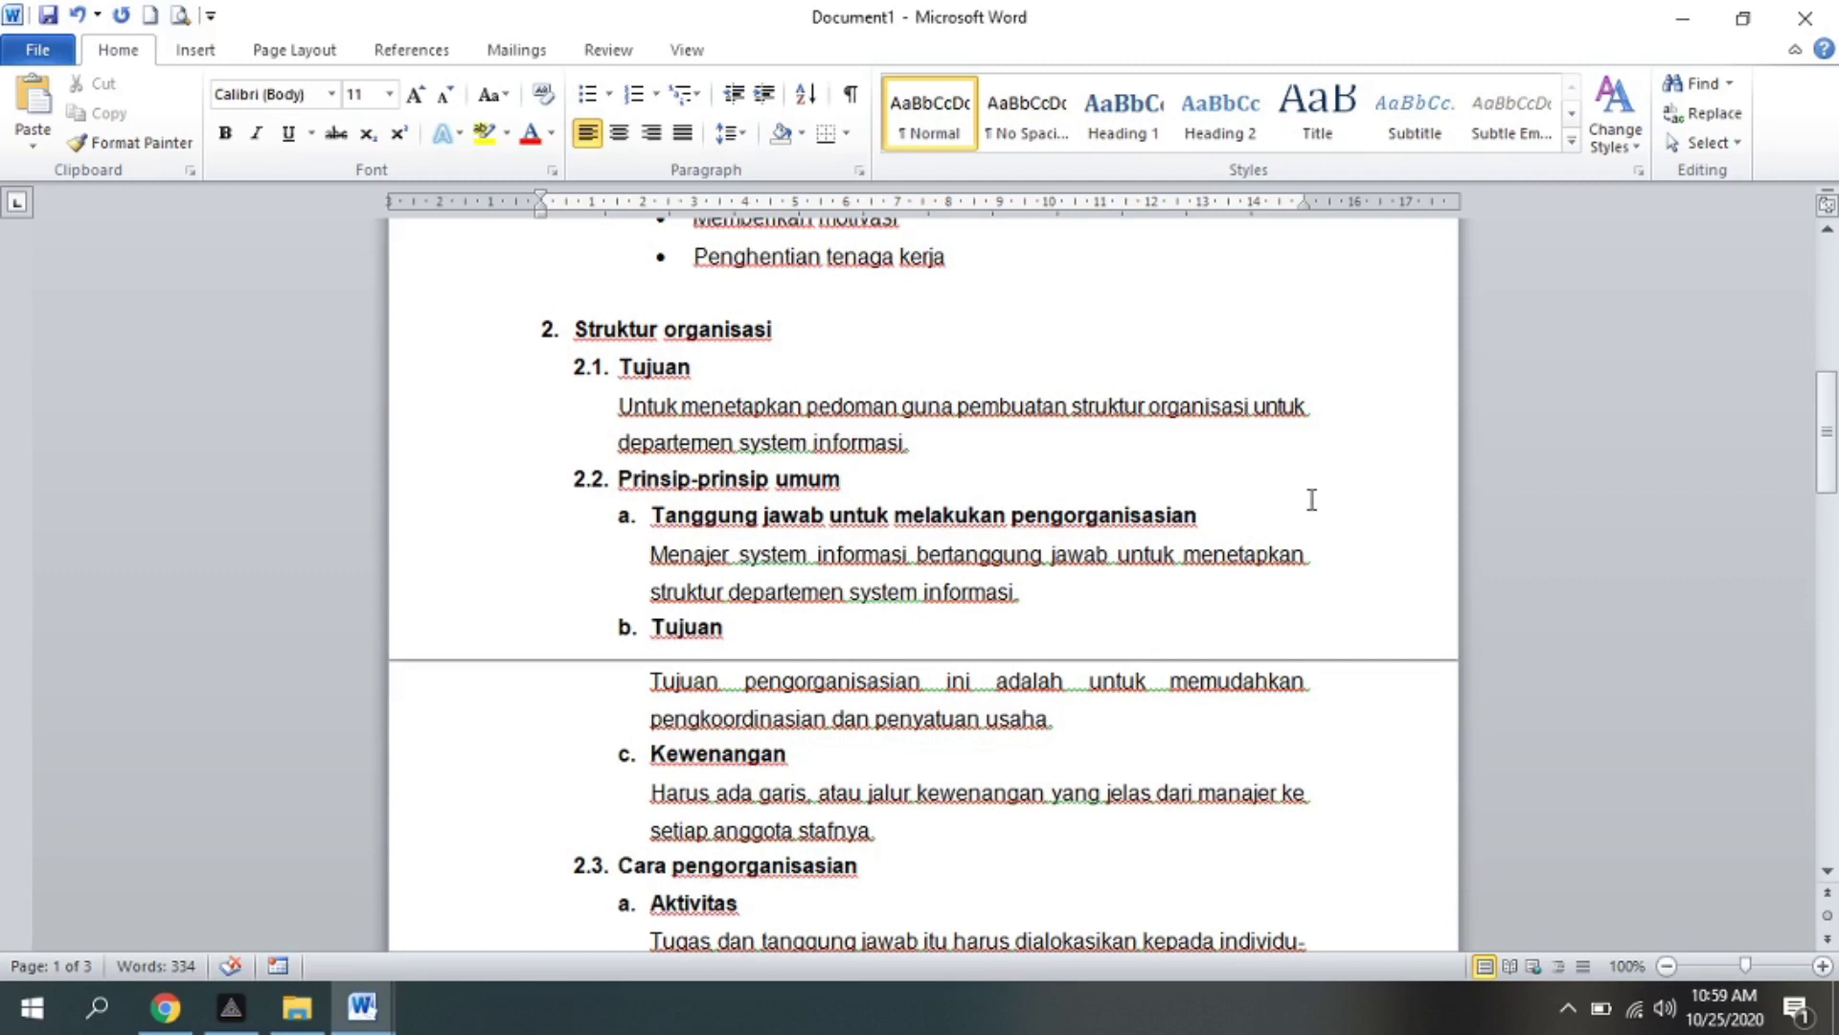
{"action": "scroll", "coordinate": [1037, 489], "scroll_direction": "down", "scroll_amount": 5}
{"action": "scroll", "coordinate": [1036, 489], "scroll_direction": "down", "scroll_amount": 3}
{"action": "scroll", "coordinate": [1036, 489], "scroll_direction": "down", "scroll_amount": 4}
{"action": "scroll", "coordinate": [1036, 488], "scroll_direction": "down", "scroll_amount": 2}
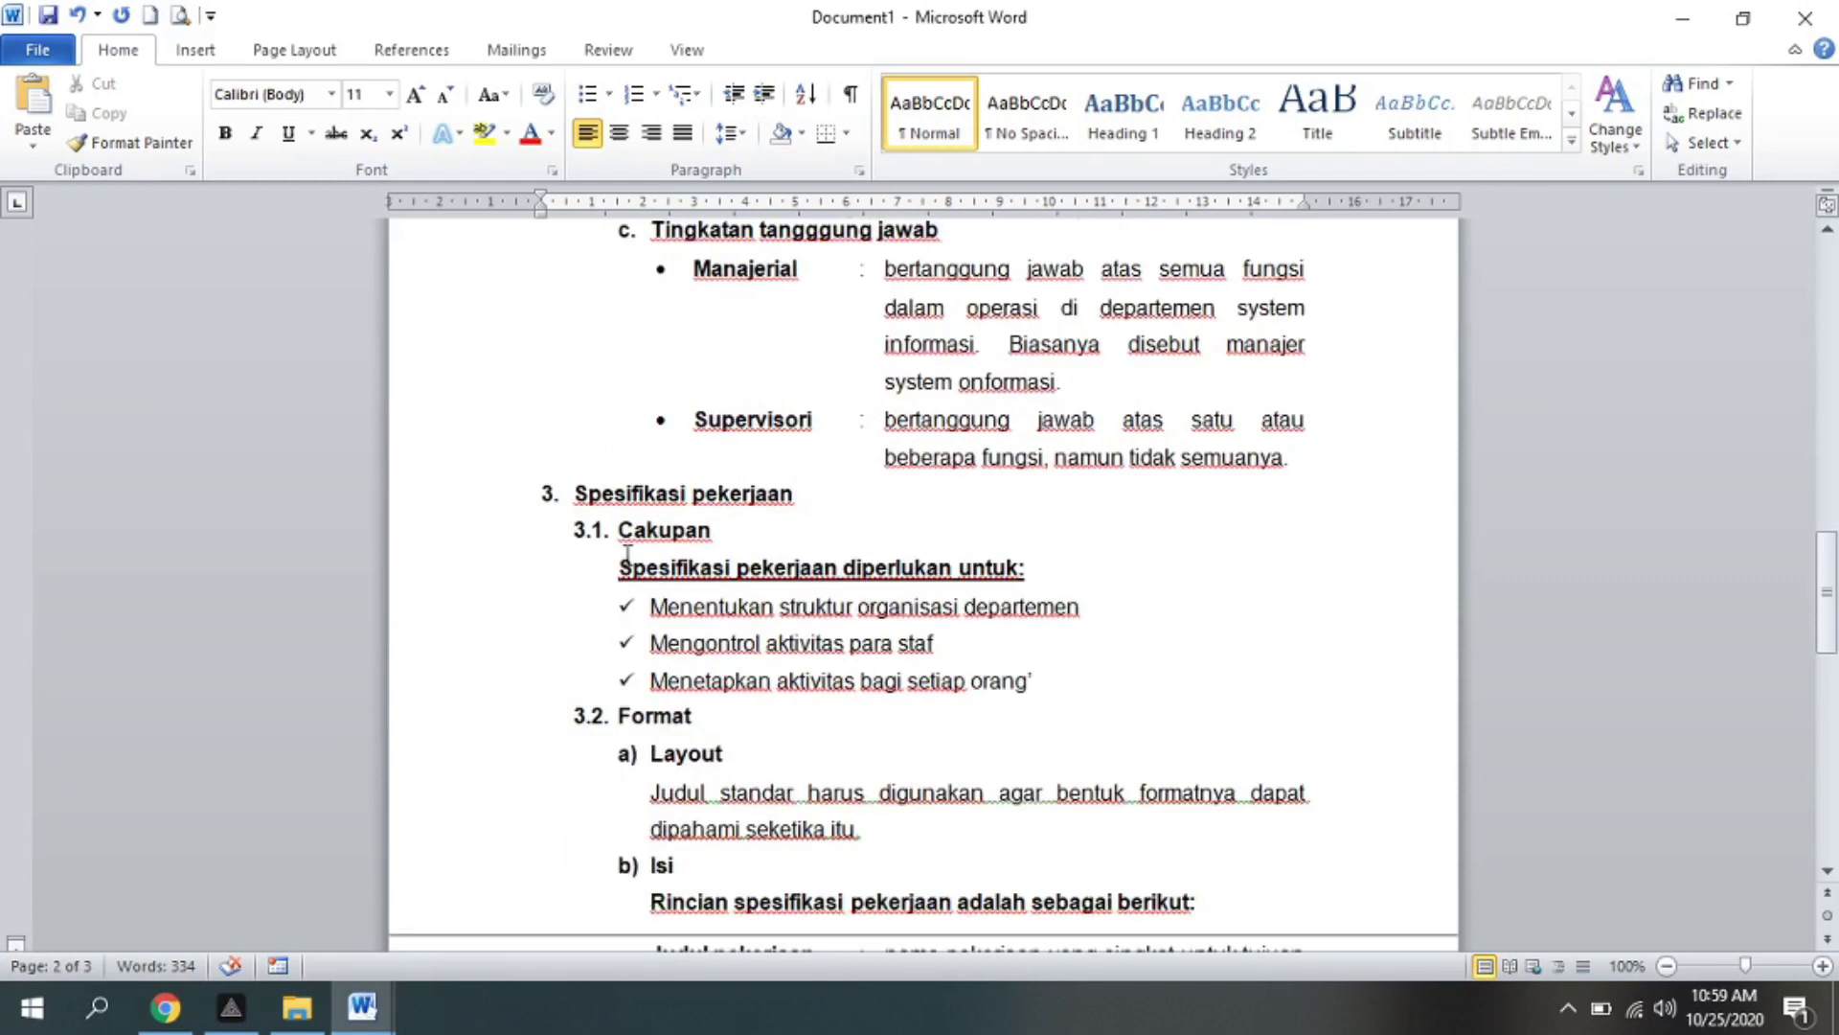
{"action": "mouse_move", "coordinate": [616, 532]}
{"action": "left_mouse_down"}
{"action": "mouse_move", "coordinate": [886, 645]}
{"action": "mouse_move", "coordinate": [1048, 681]}
{"action": "left_mouse_up"}
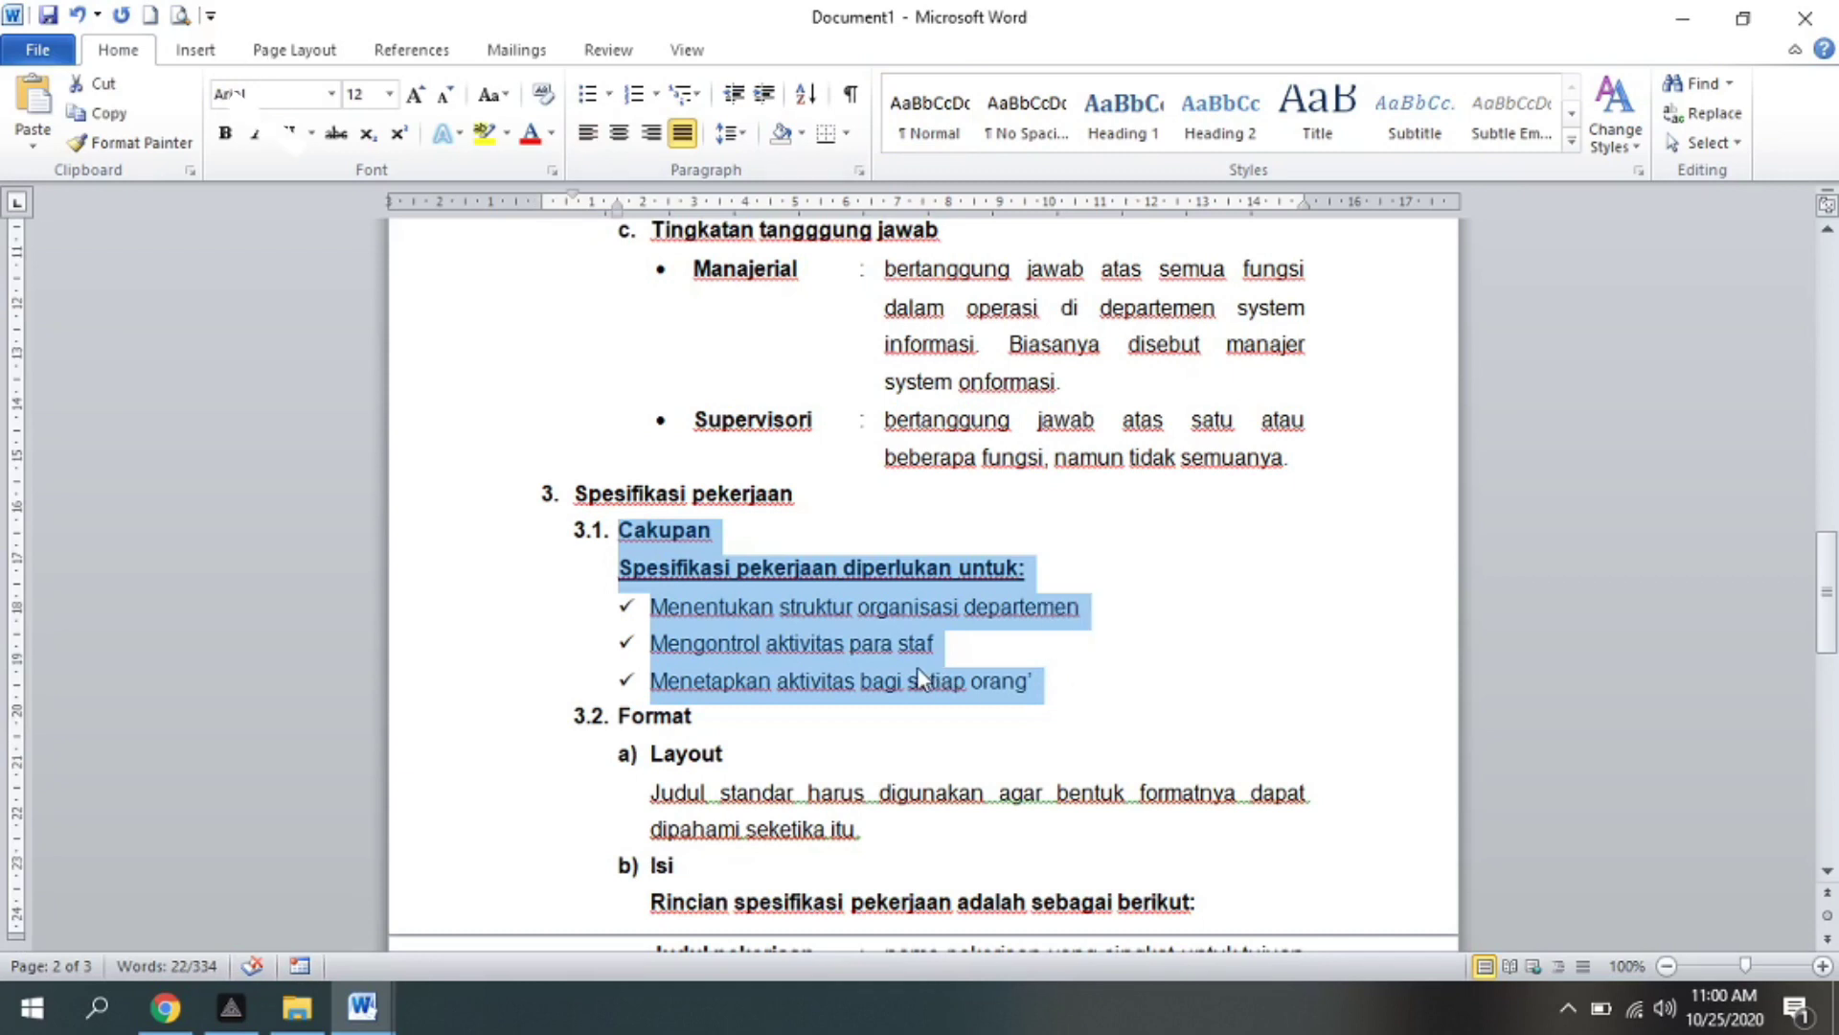
{"action": "key", "text": "ctrl+x"}
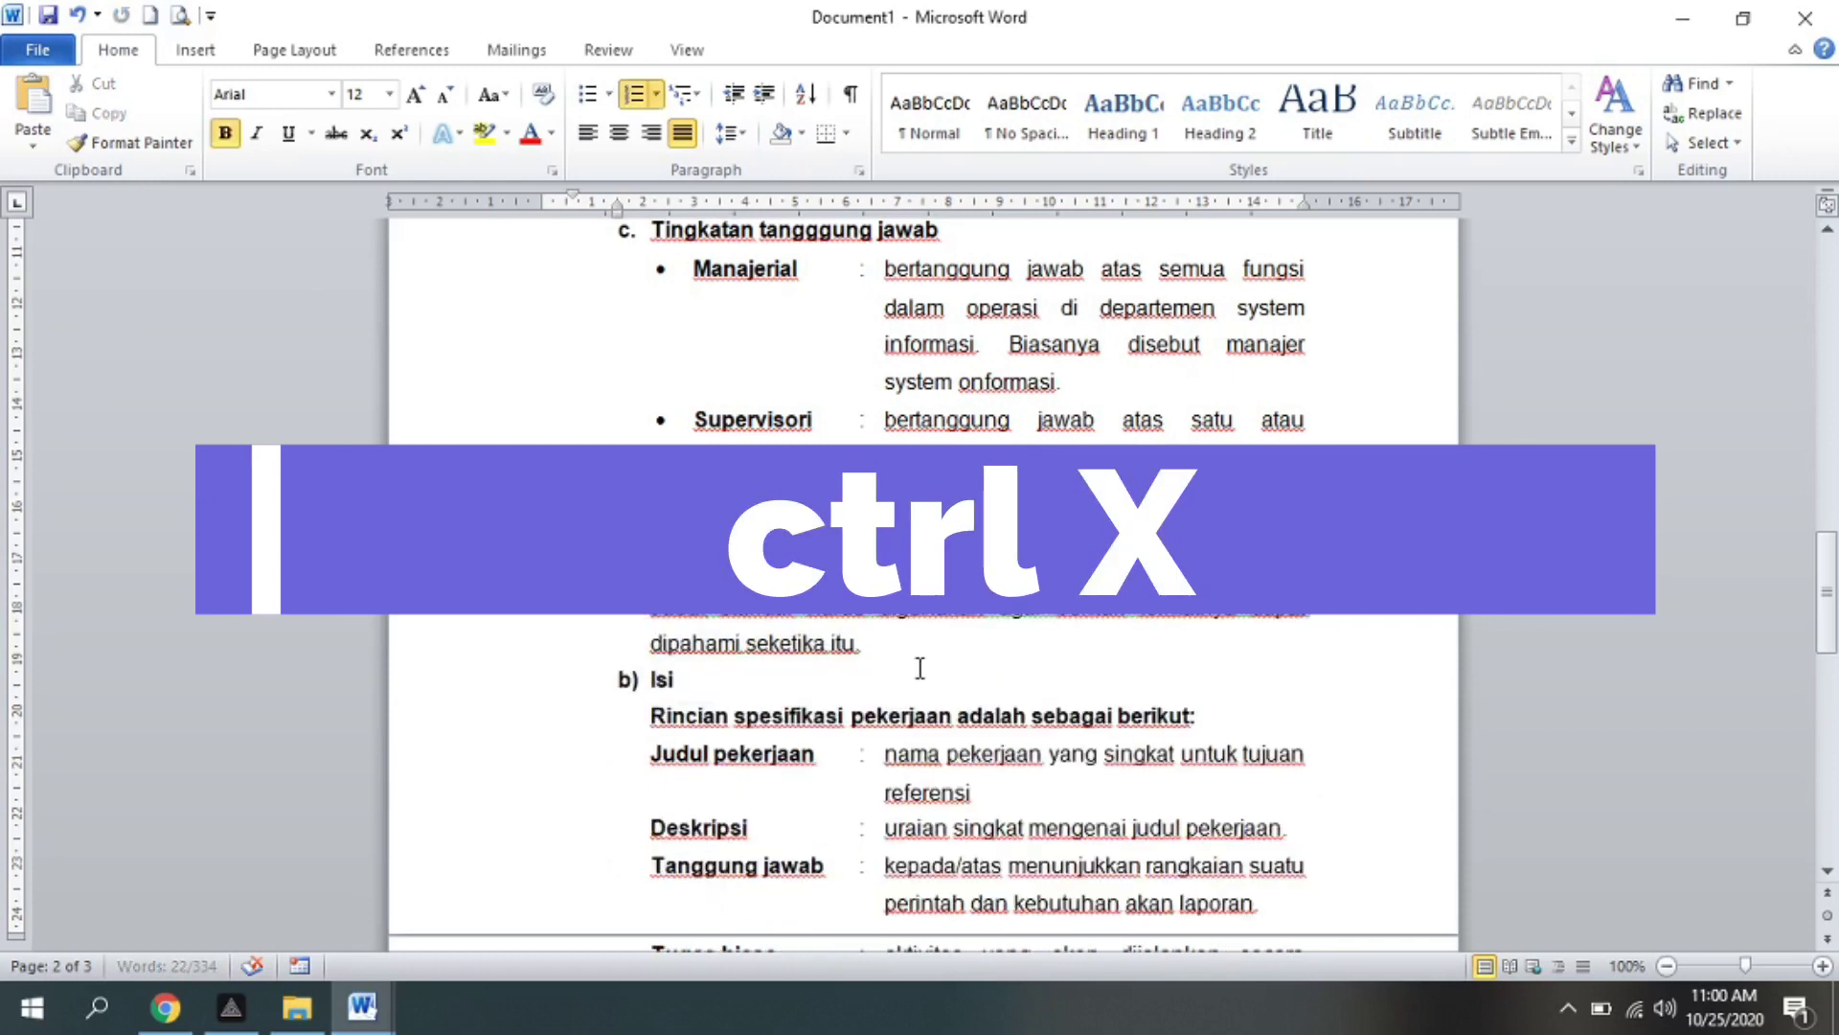
- Paste Cakupan below the table after the Tugas biasa row, giving Format 3.1 and Cakupan 3.2
{"action": "scroll", "coordinate": [919, 667], "scroll_direction": "down", "scroll_amount": 4}
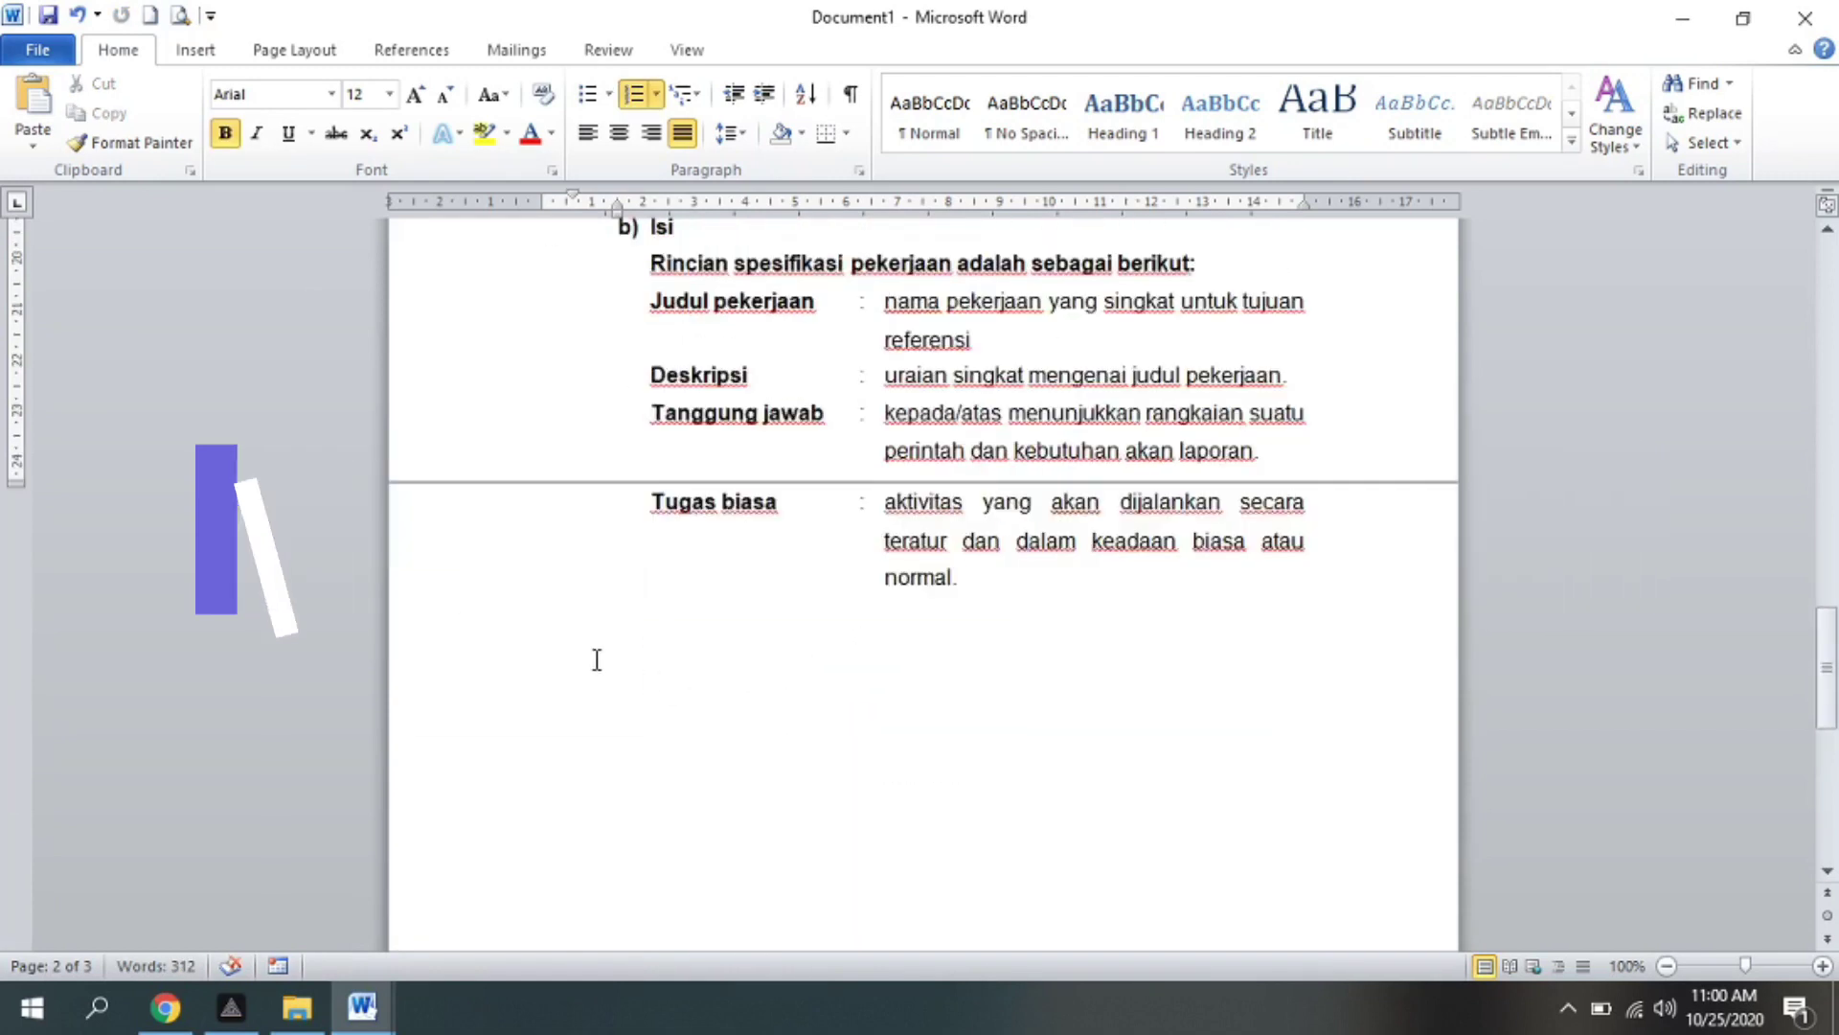
{"action": "left_click", "coordinate": [594, 651]}
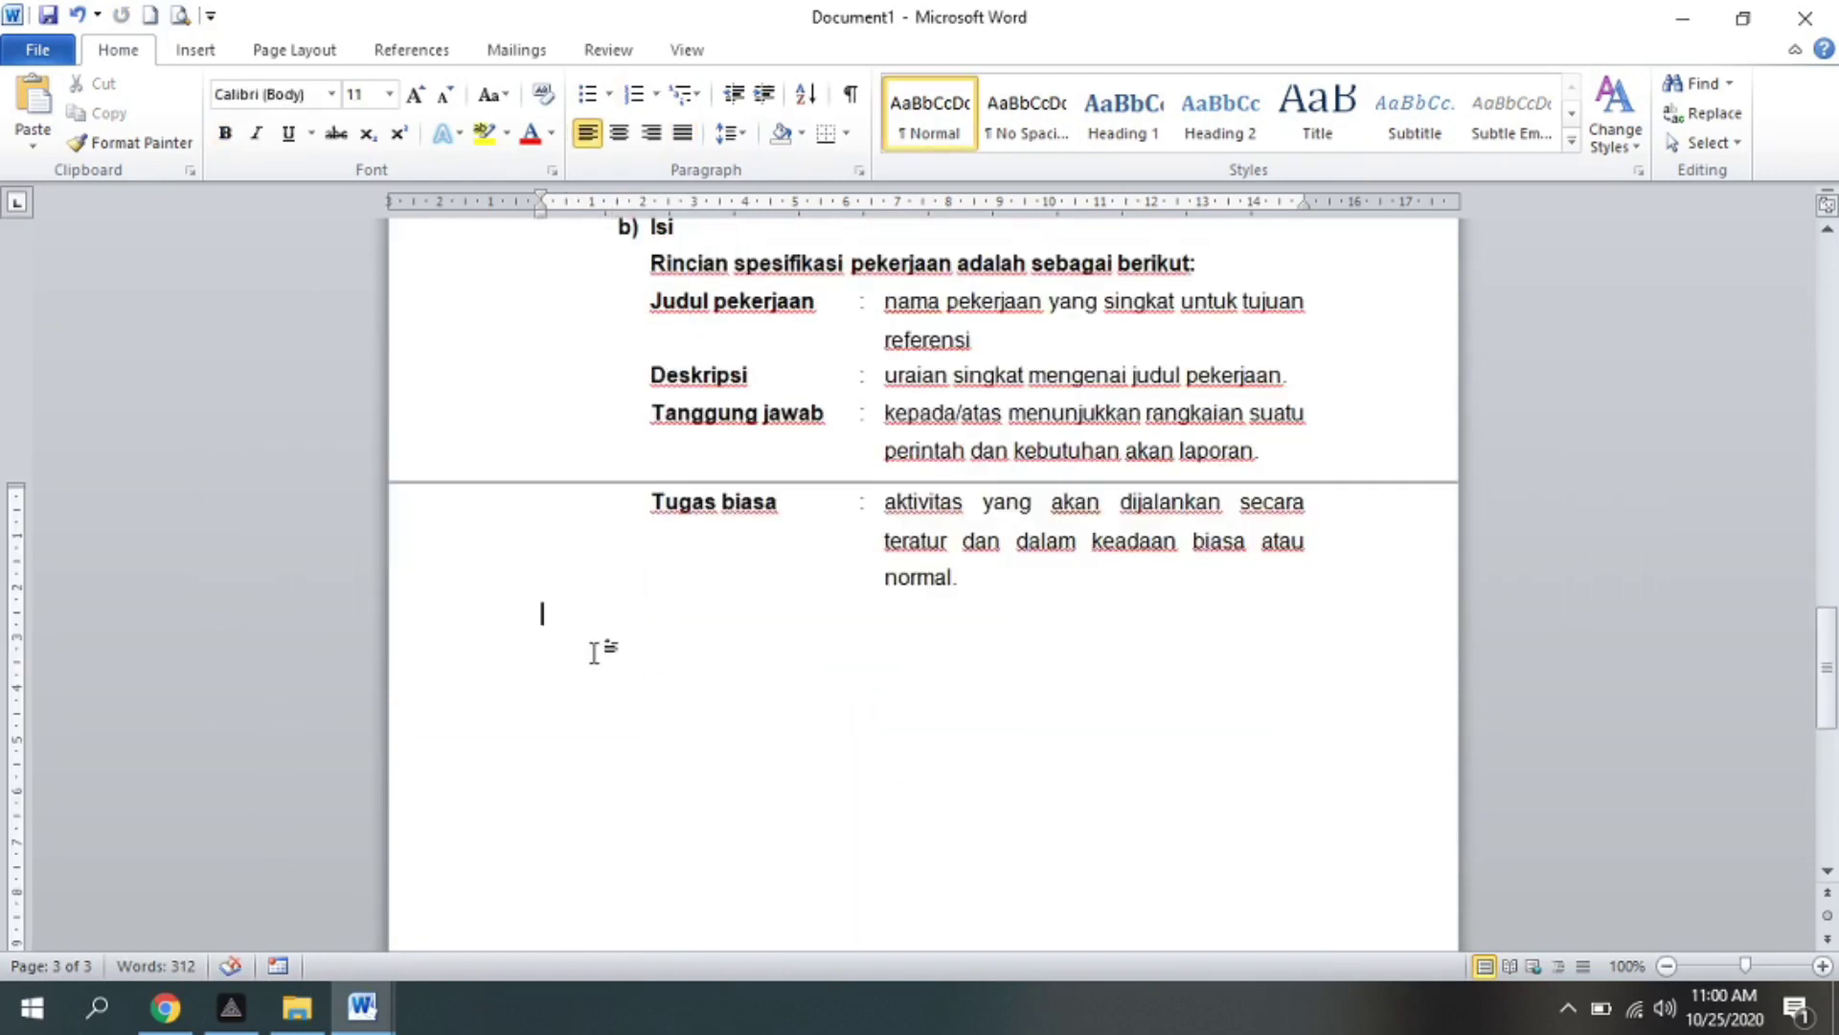
{"action": "scroll", "coordinate": [594, 652], "scroll_direction": "up", "scroll_amount": 1}
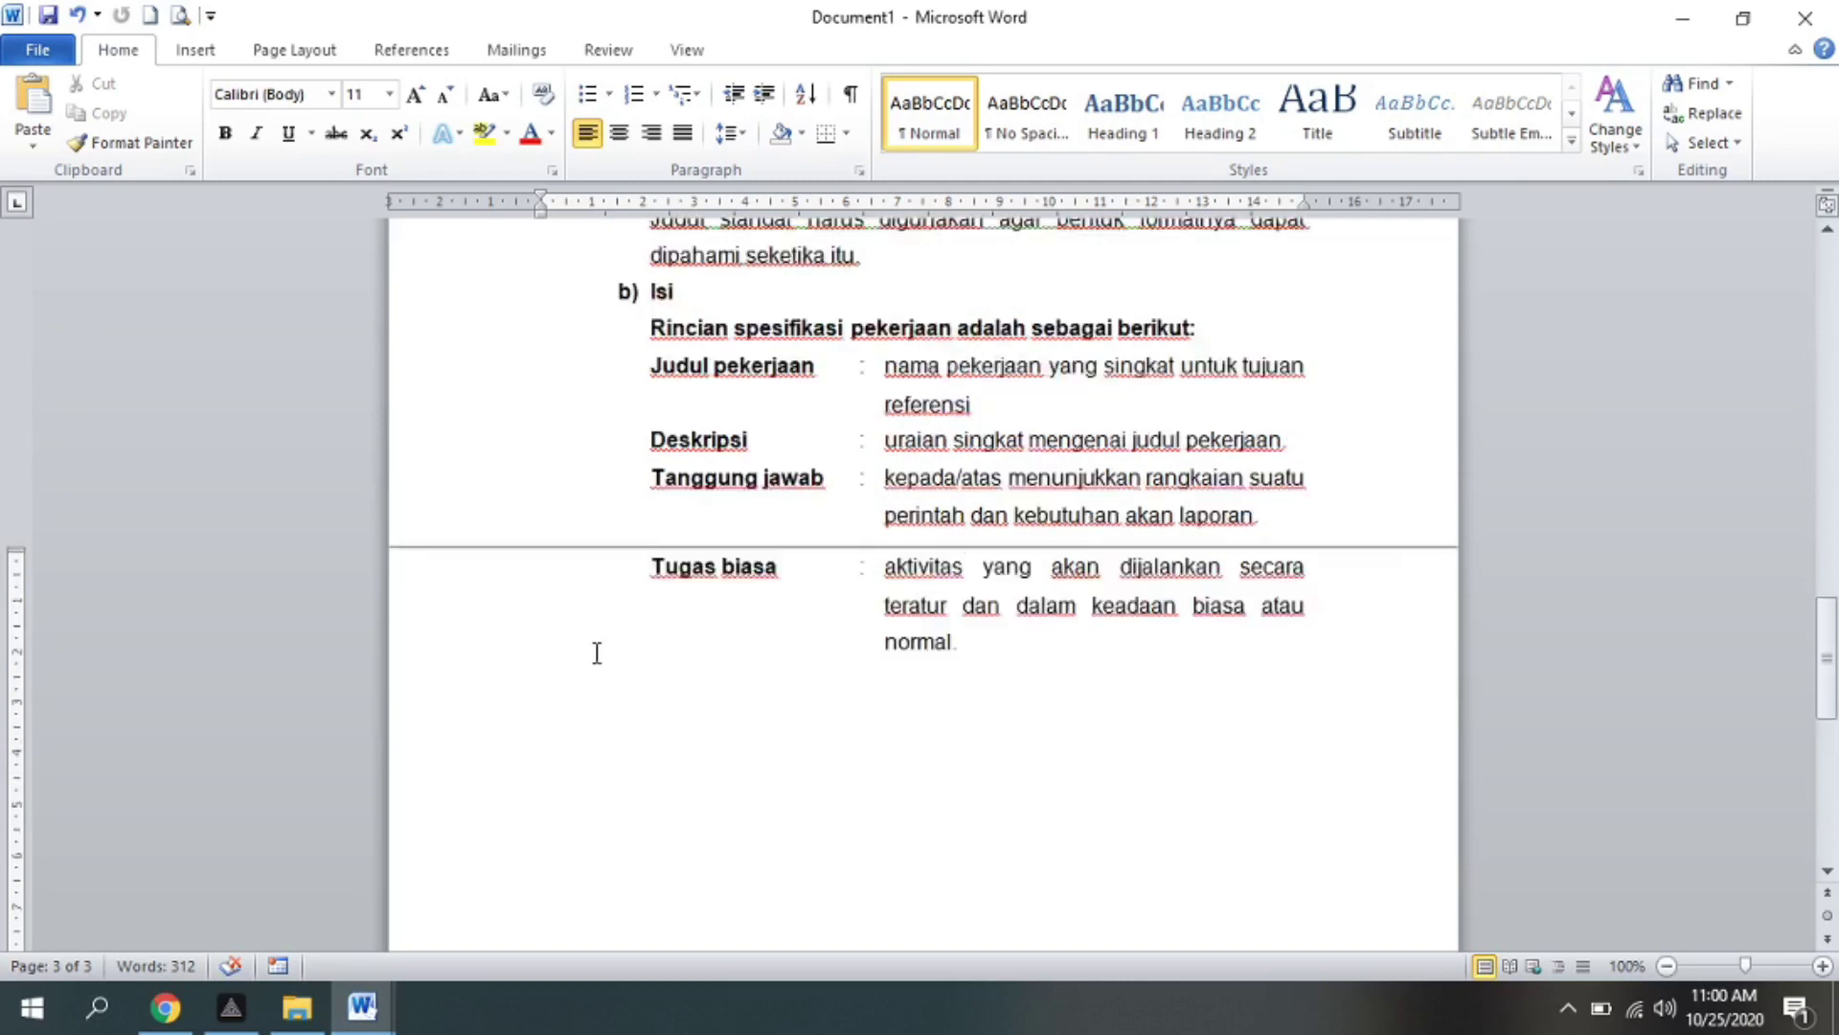
{"action": "scroll", "coordinate": [596, 649], "scroll_direction": "up", "scroll_amount": 3}
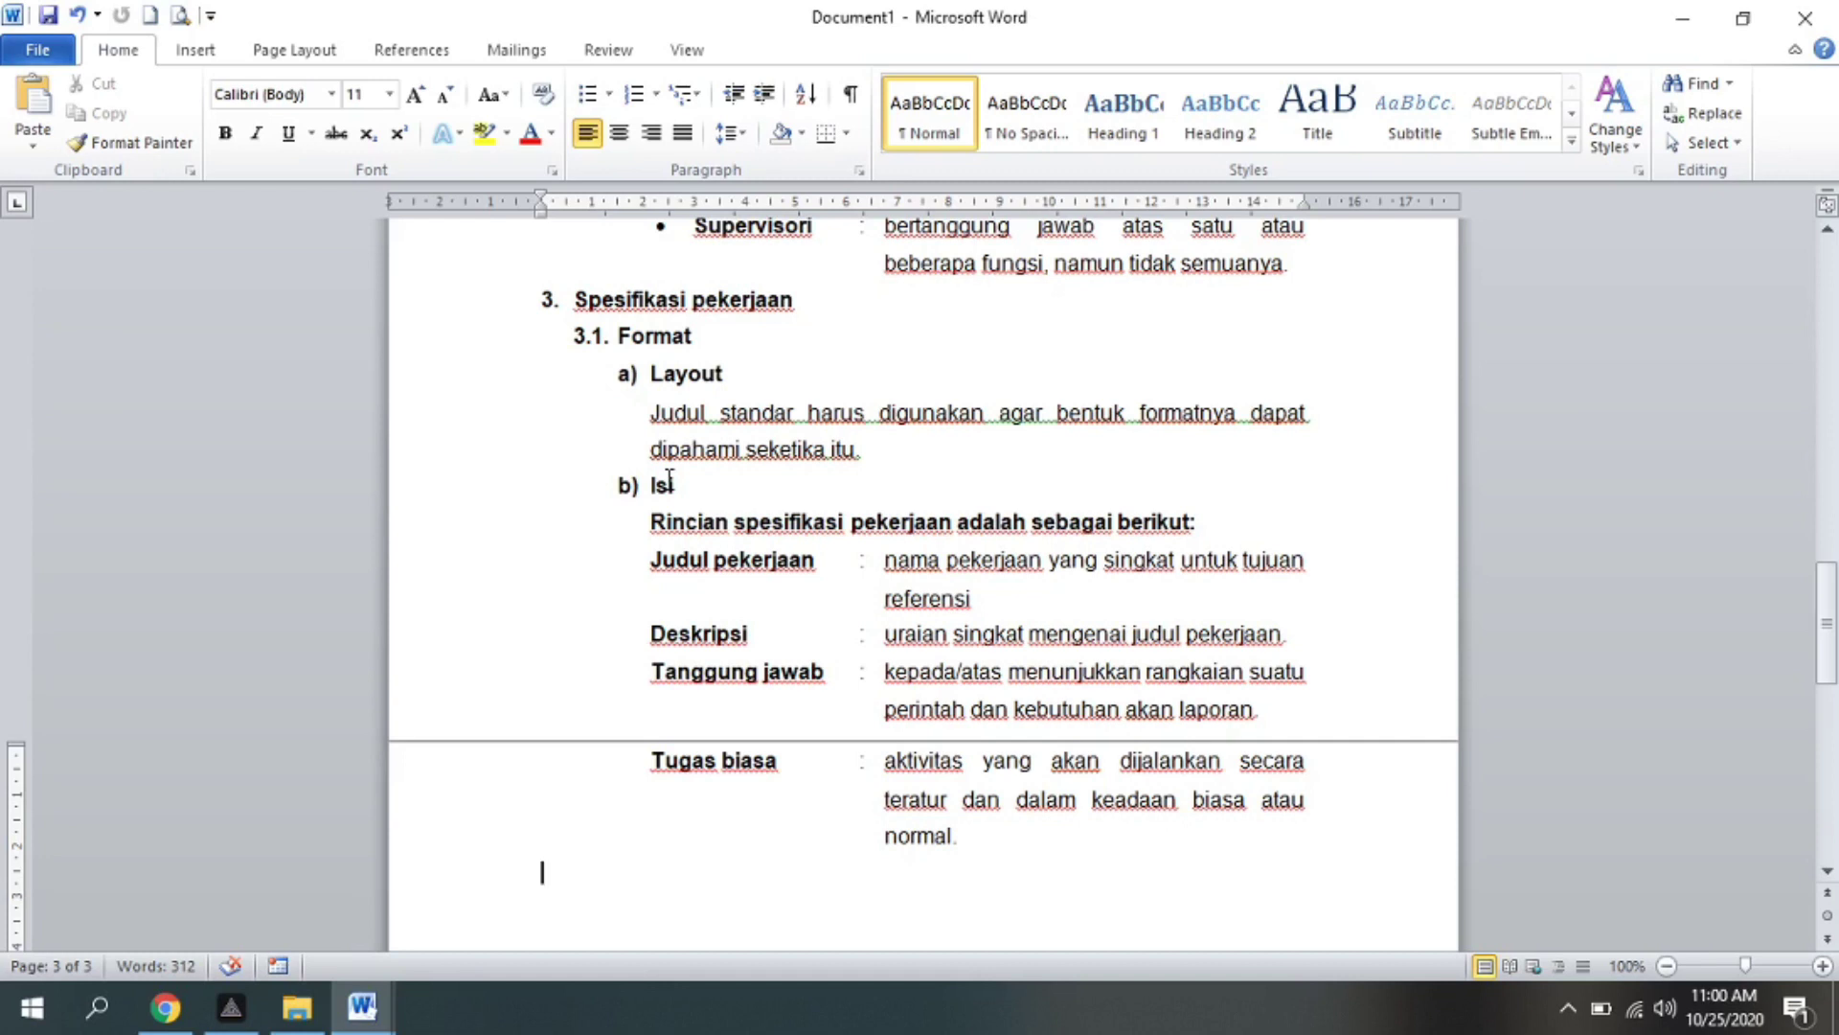
{"action": "key", "text": "ctrl+v"}
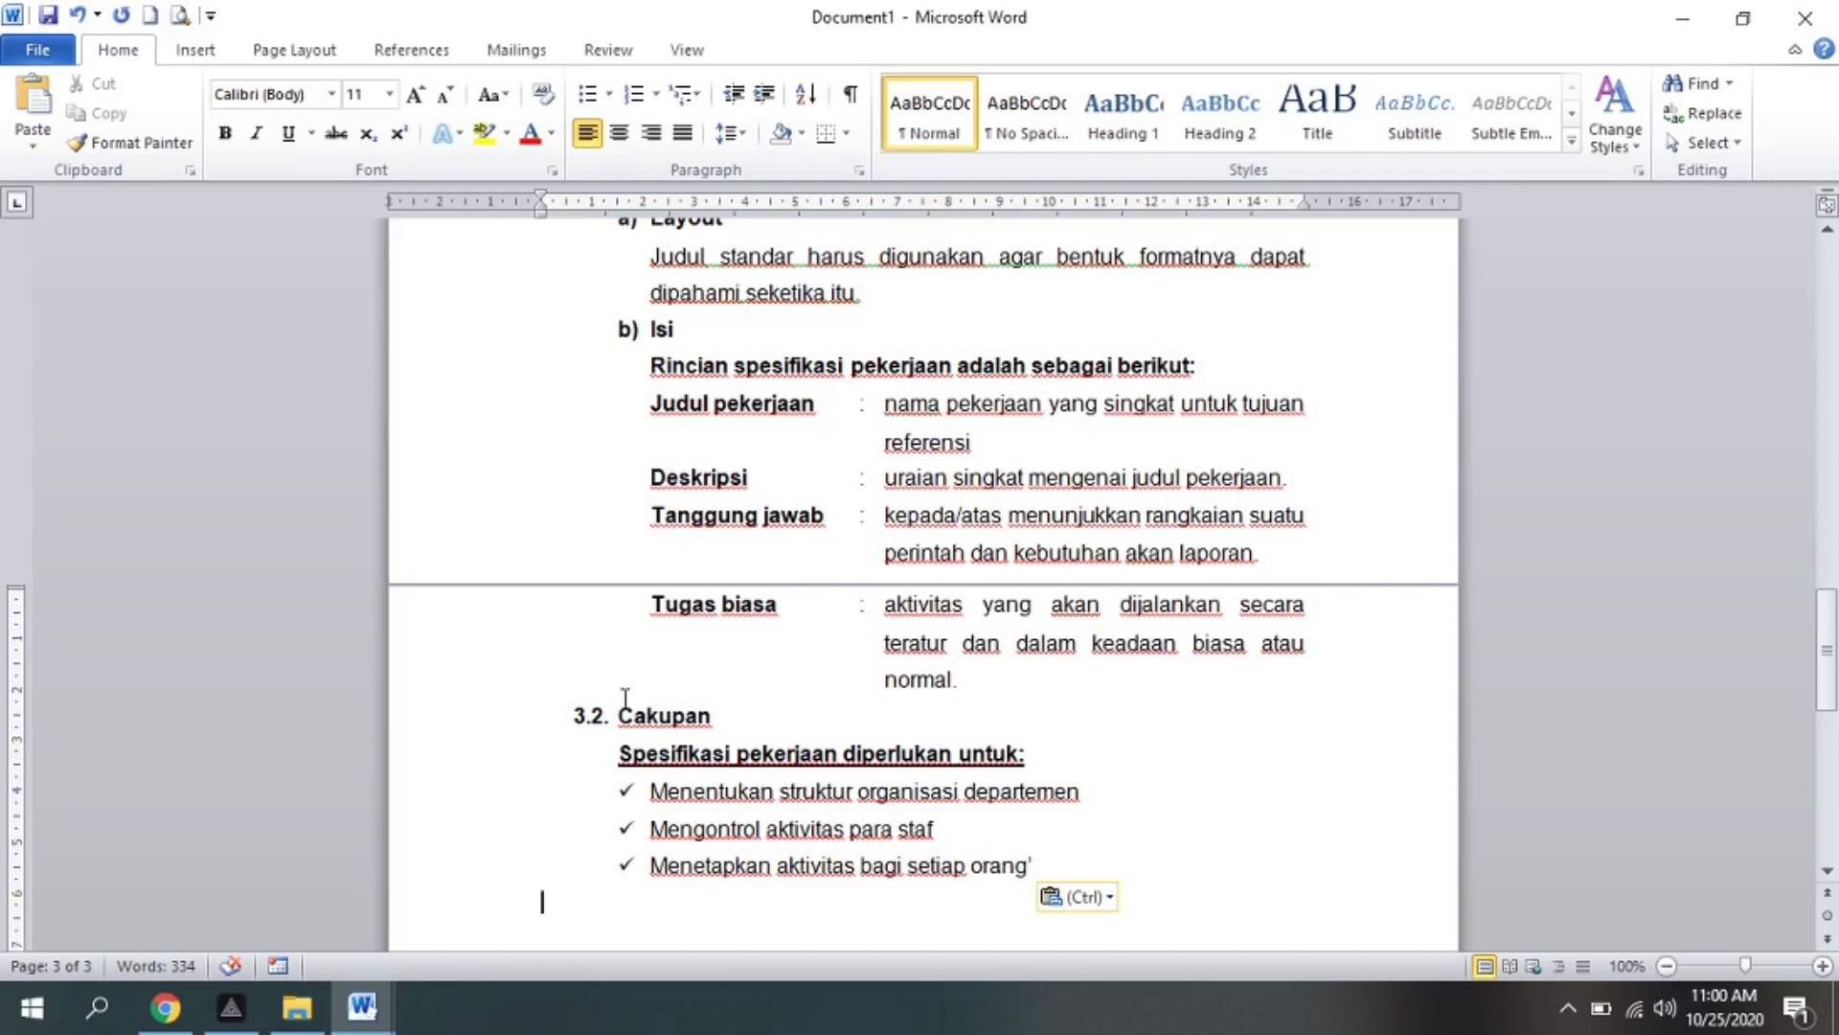
{"action": "scroll", "coordinate": [625, 697], "scroll_direction": "up", "scroll_amount": 1}
{"action": "left_click", "coordinate": [623, 310]}
{"action": "left_click", "coordinate": [585, 312]}
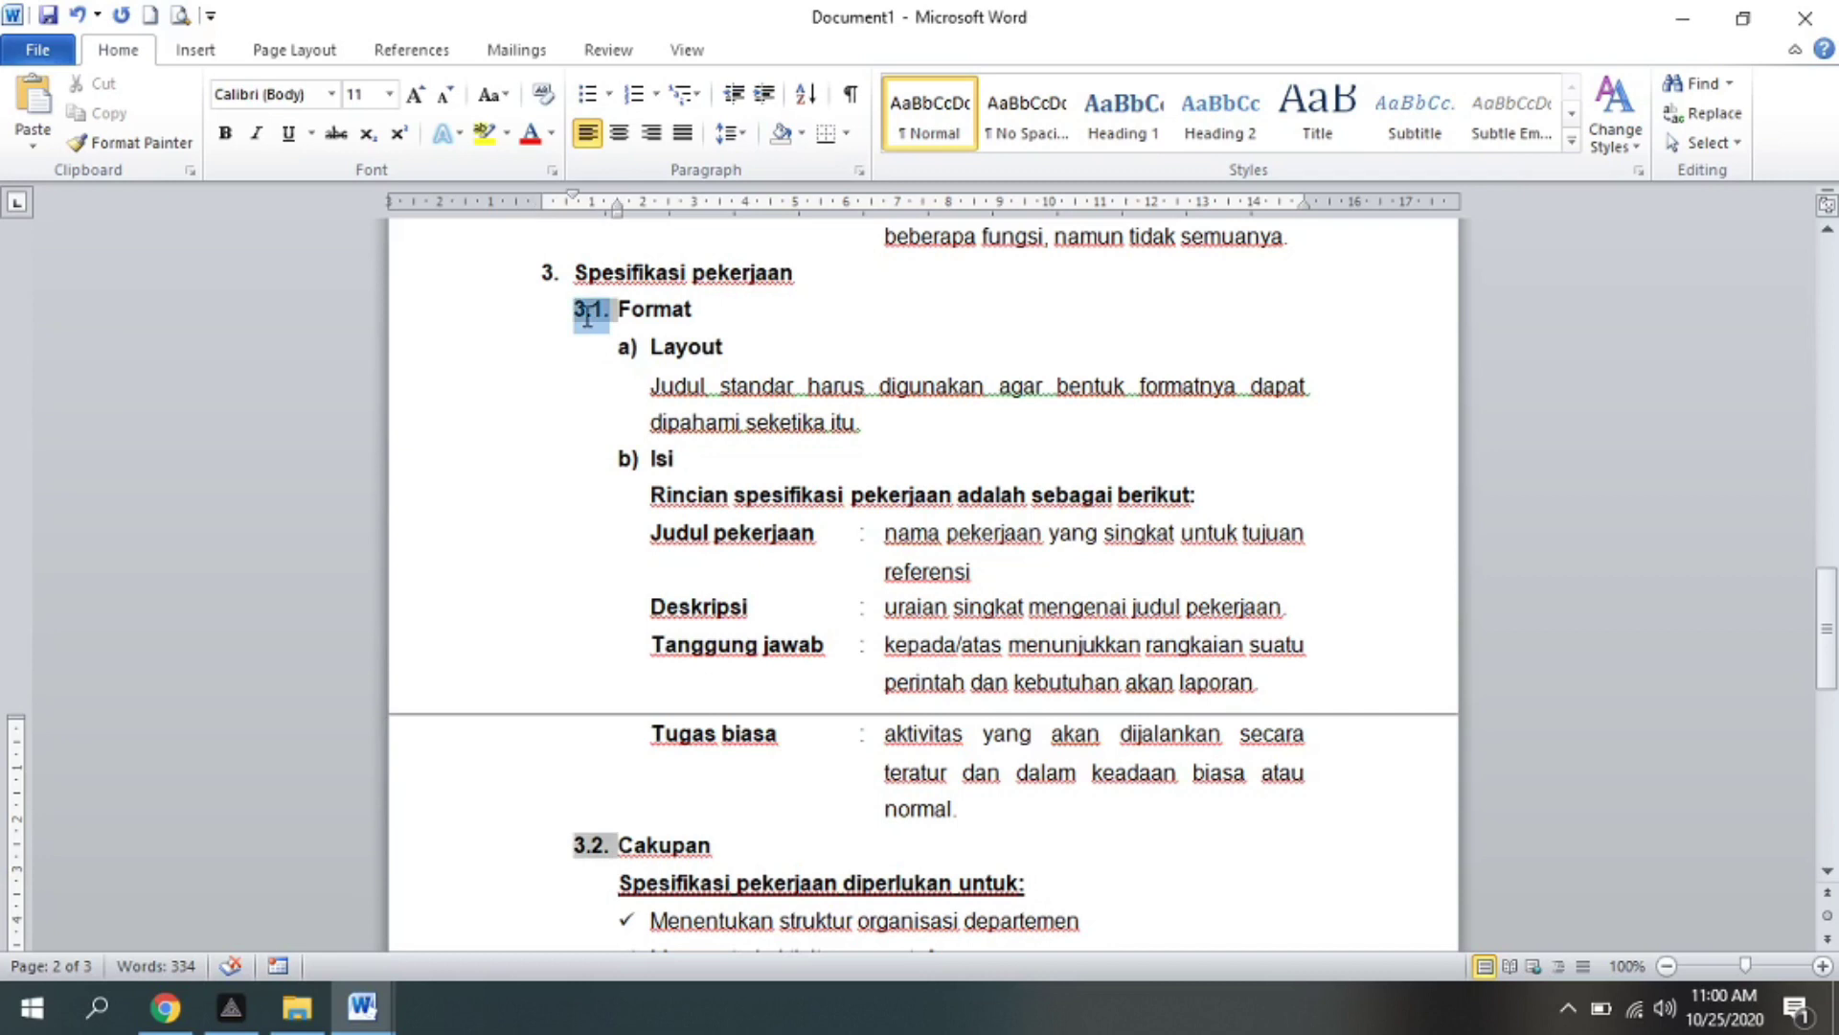
{"action": "left_click", "coordinate": [584, 847]}
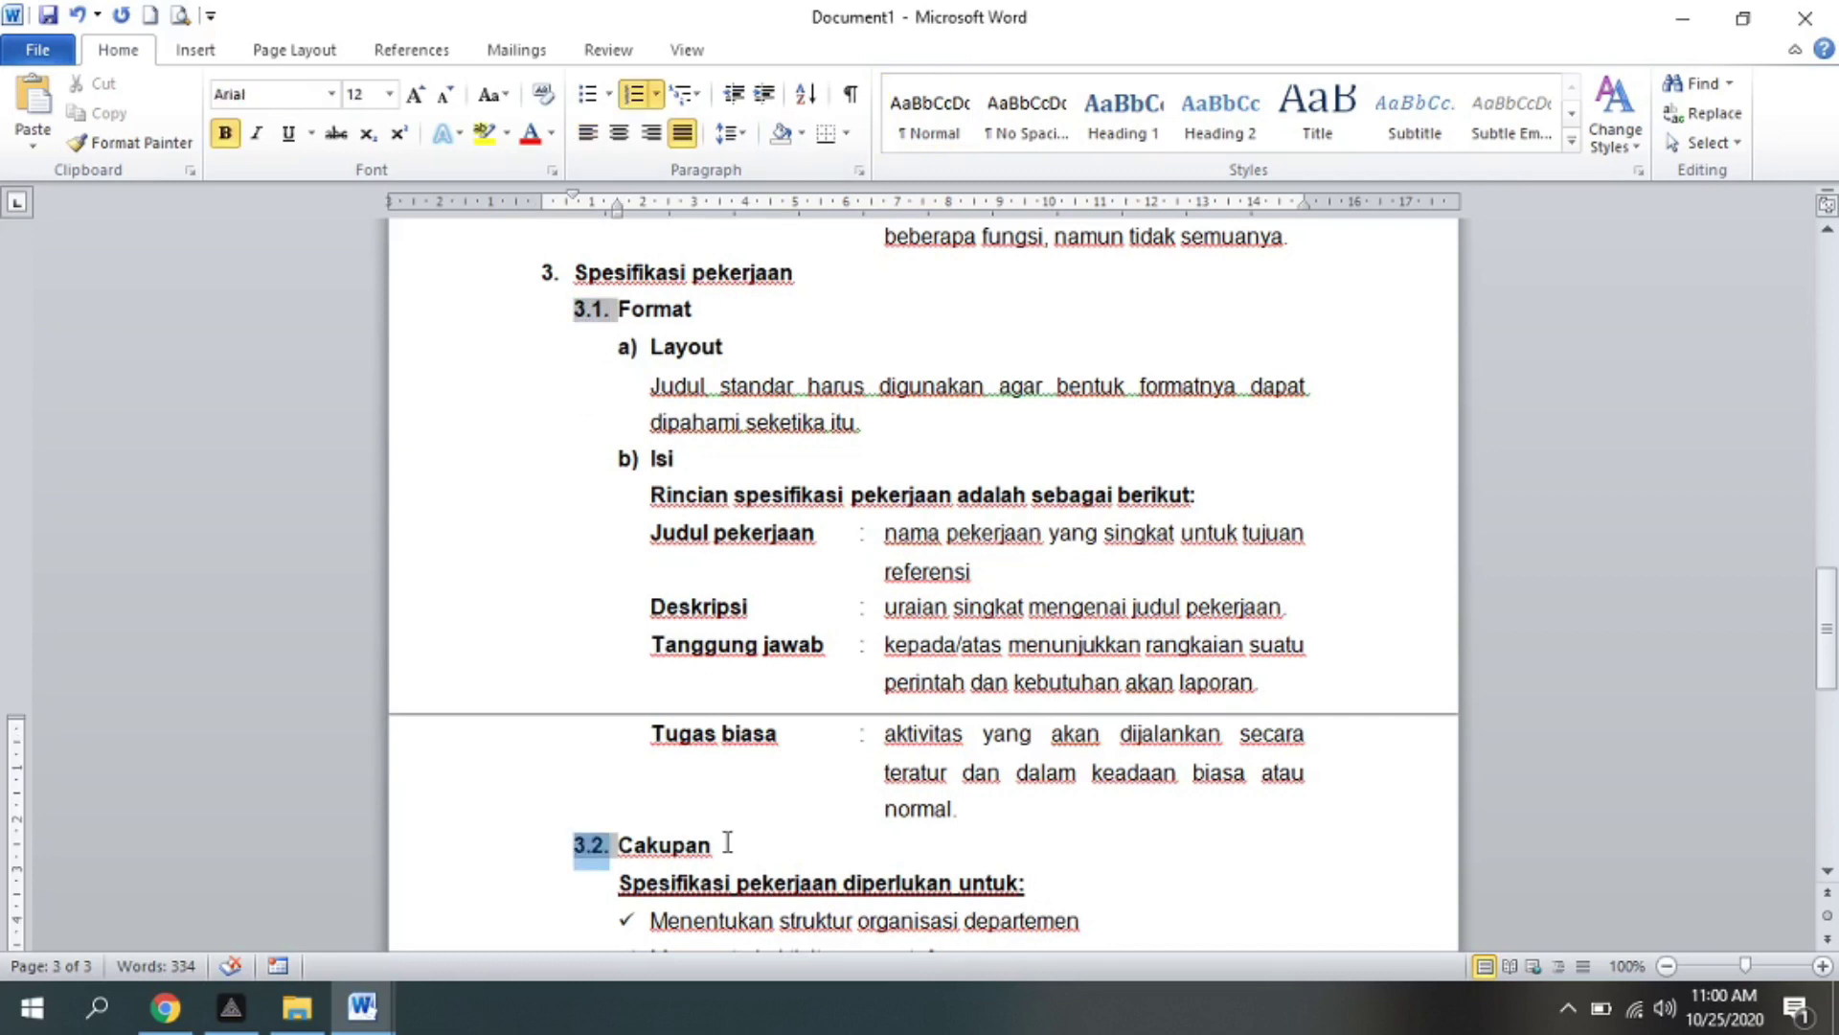
{"action": "scroll", "coordinate": [686, 850], "scroll_direction": "down", "scroll_amount": 3}
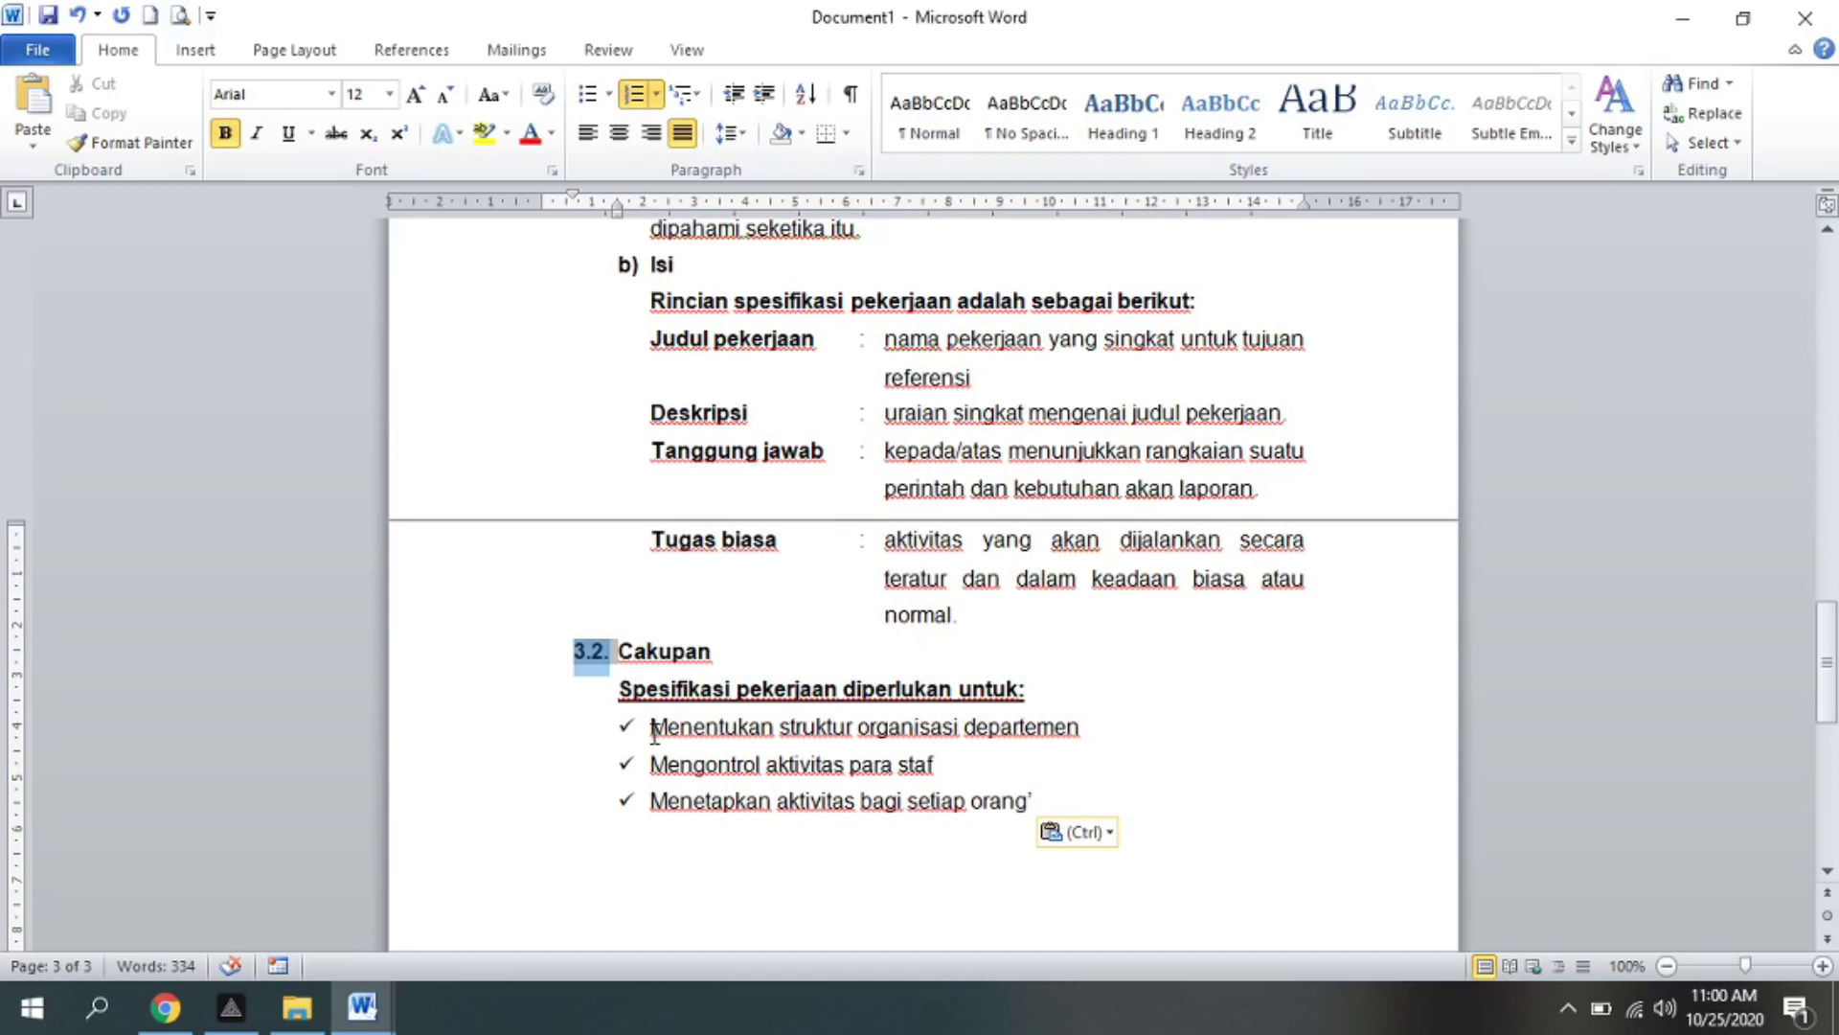
{"action": "scroll", "coordinate": [790, 688], "scroll_direction": "up", "scroll_amount": 3}
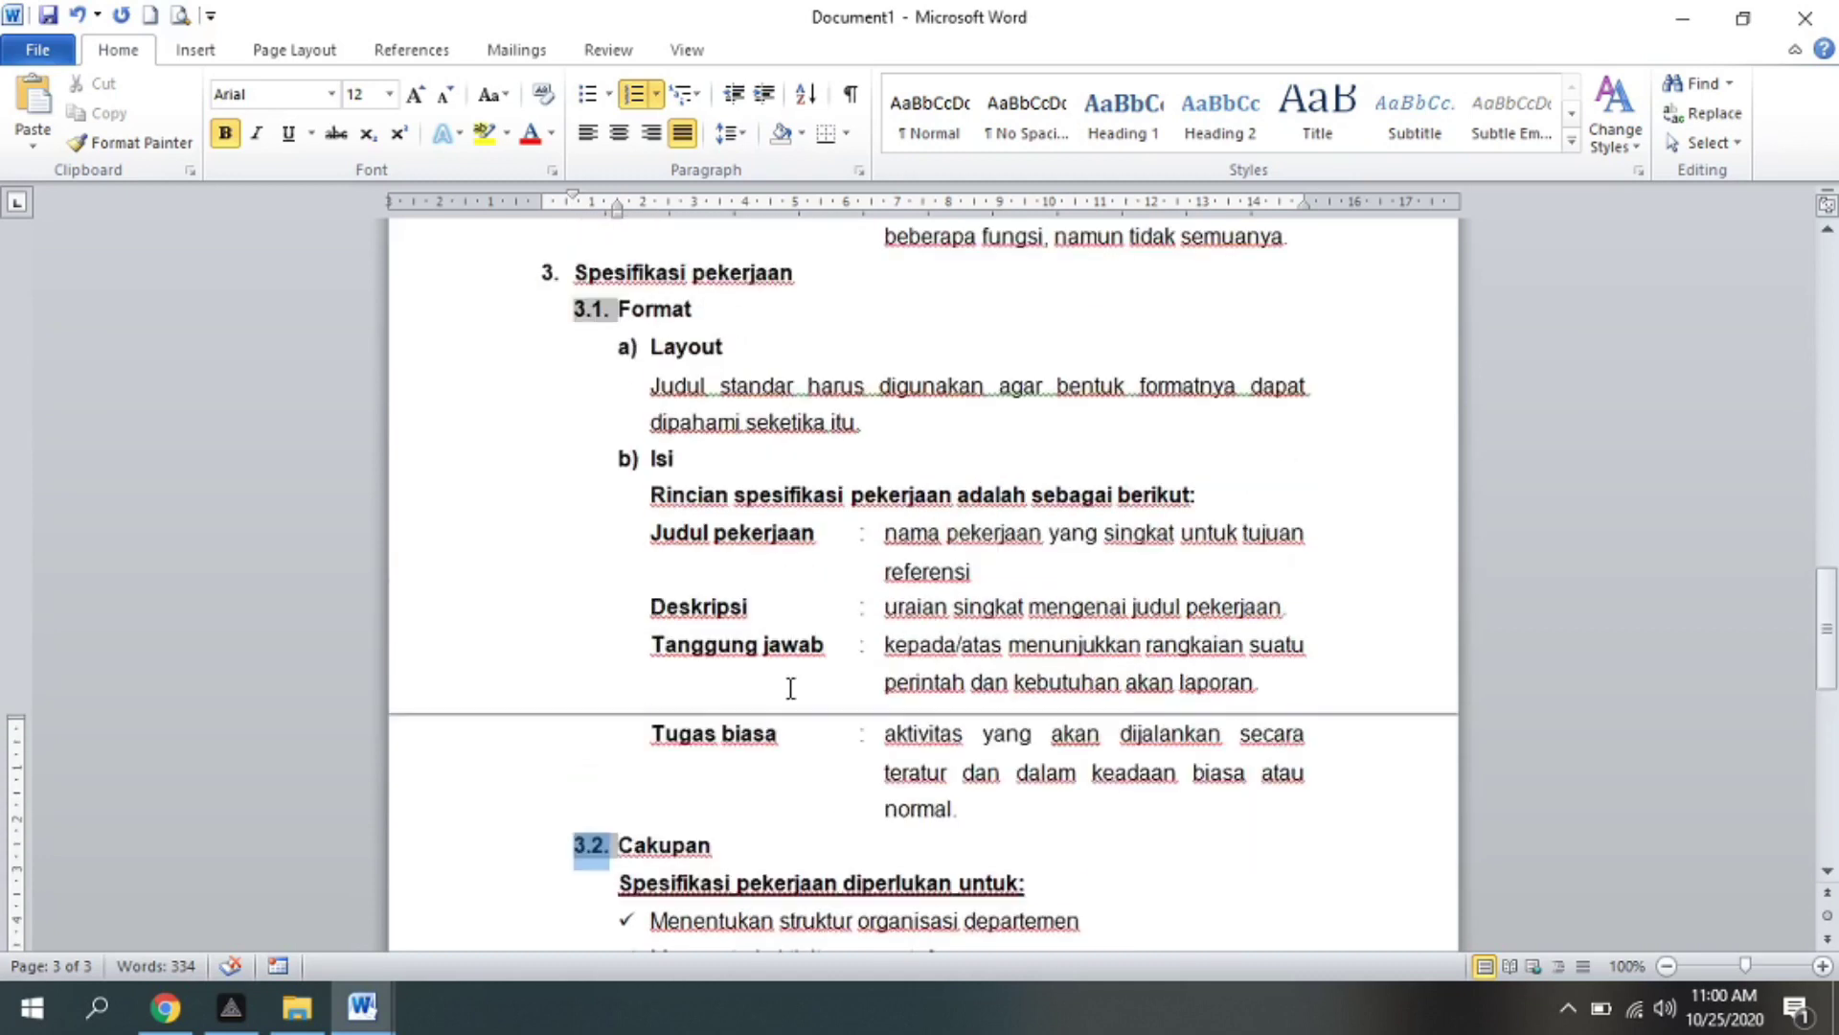
{"action": "left_click", "coordinate": [889, 517]}
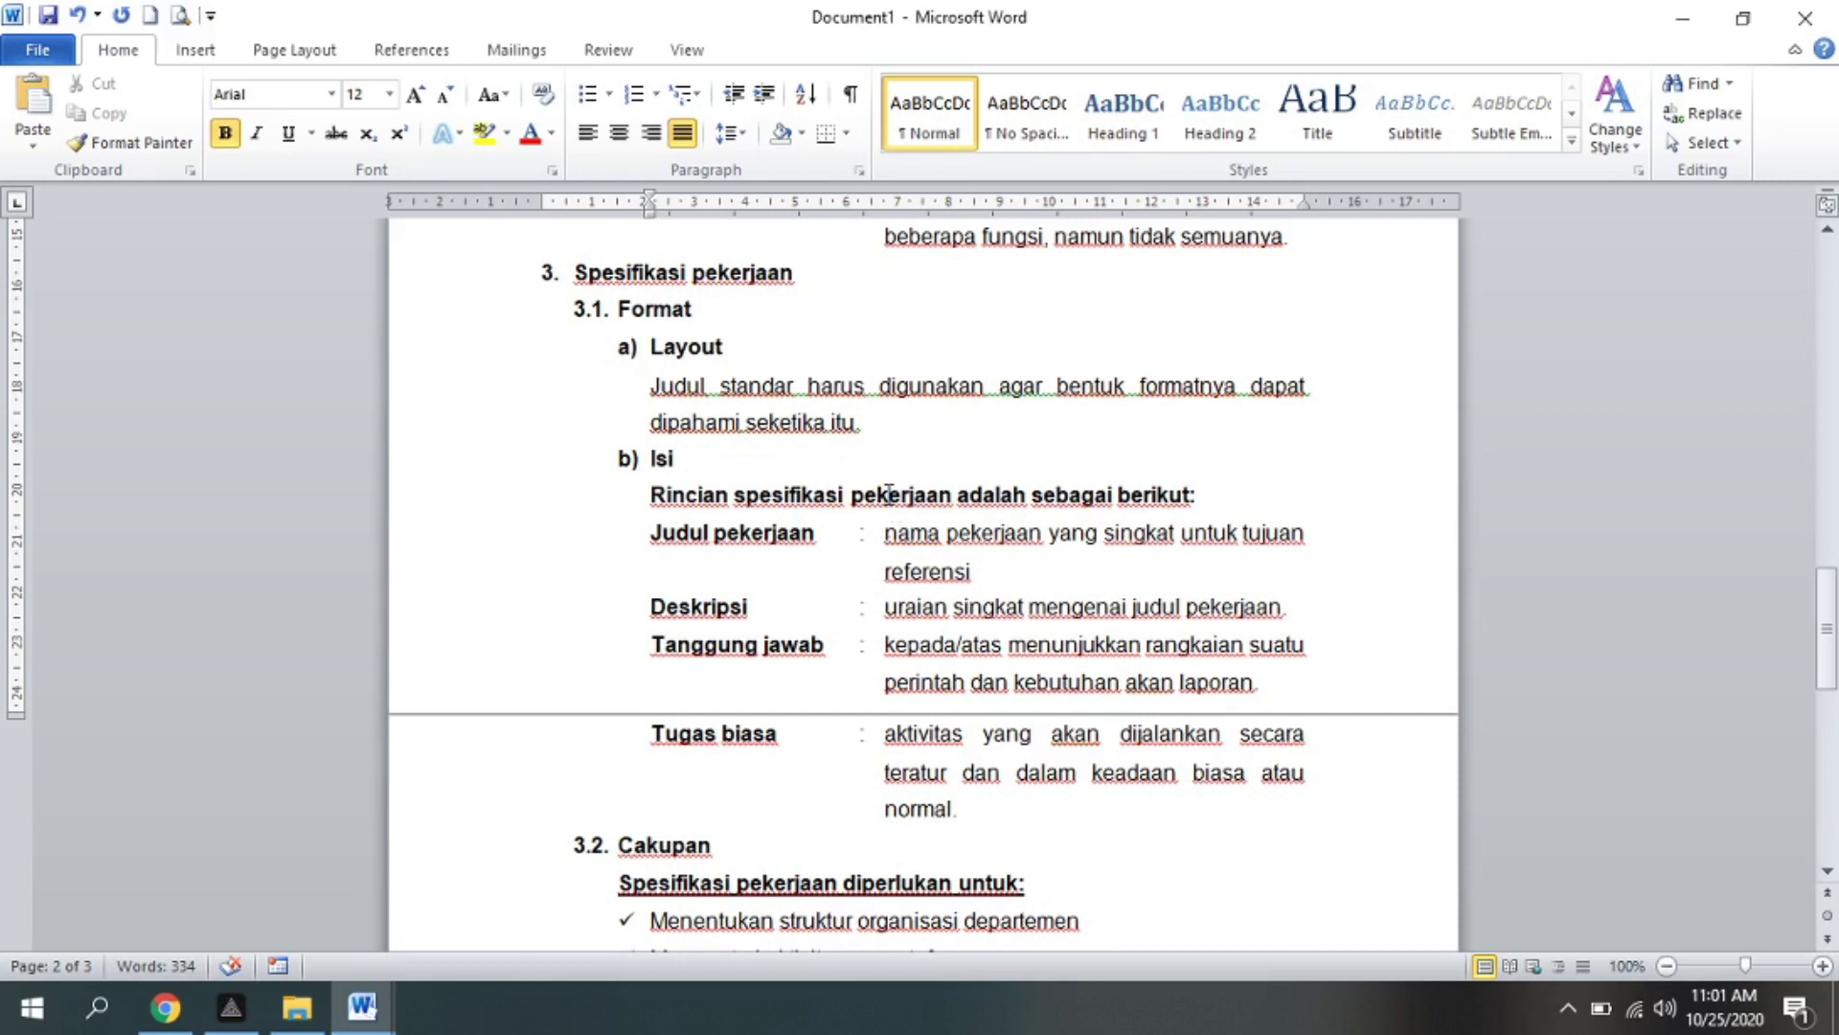
{"action": "left_click", "coordinate": [984, 532]}
{"action": "left_click", "coordinate": [775, 883]}
{"action": "left_click", "coordinate": [972, 532]}
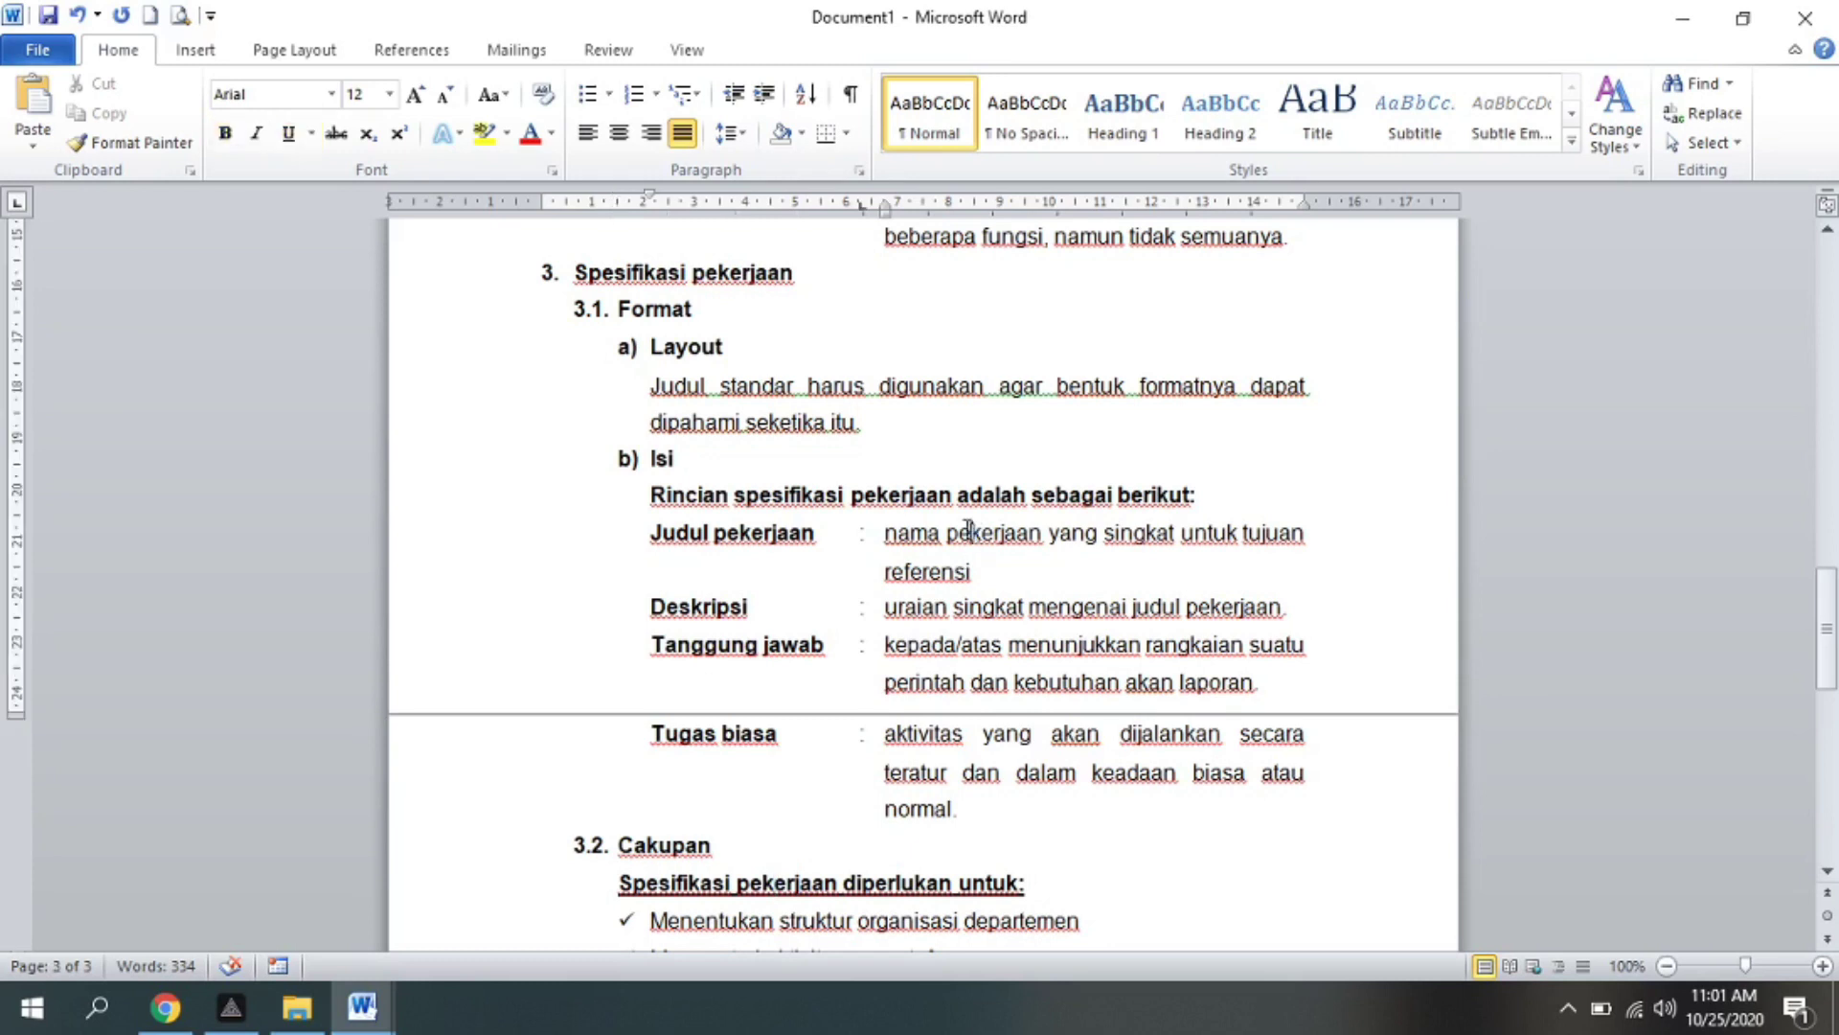
{"action": "left_click", "coordinate": [743, 273]}
{"action": "scroll", "coordinate": [1102, 364], "scroll_direction": "up", "scroll_amount": 4}
{"action": "scroll", "coordinate": [1114, 355], "scroll_direction": "up", "scroll_amount": 4}
{"action": "scroll", "coordinate": [1117, 353], "scroll_direction": "up", "scroll_amount": 2}
{"action": "scroll", "coordinate": [1121, 360], "scroll_direction": "up", "scroll_amount": 4}
{"action": "scroll", "coordinate": [1028, 460], "scroll_direction": "up", "scroll_amount": 3}
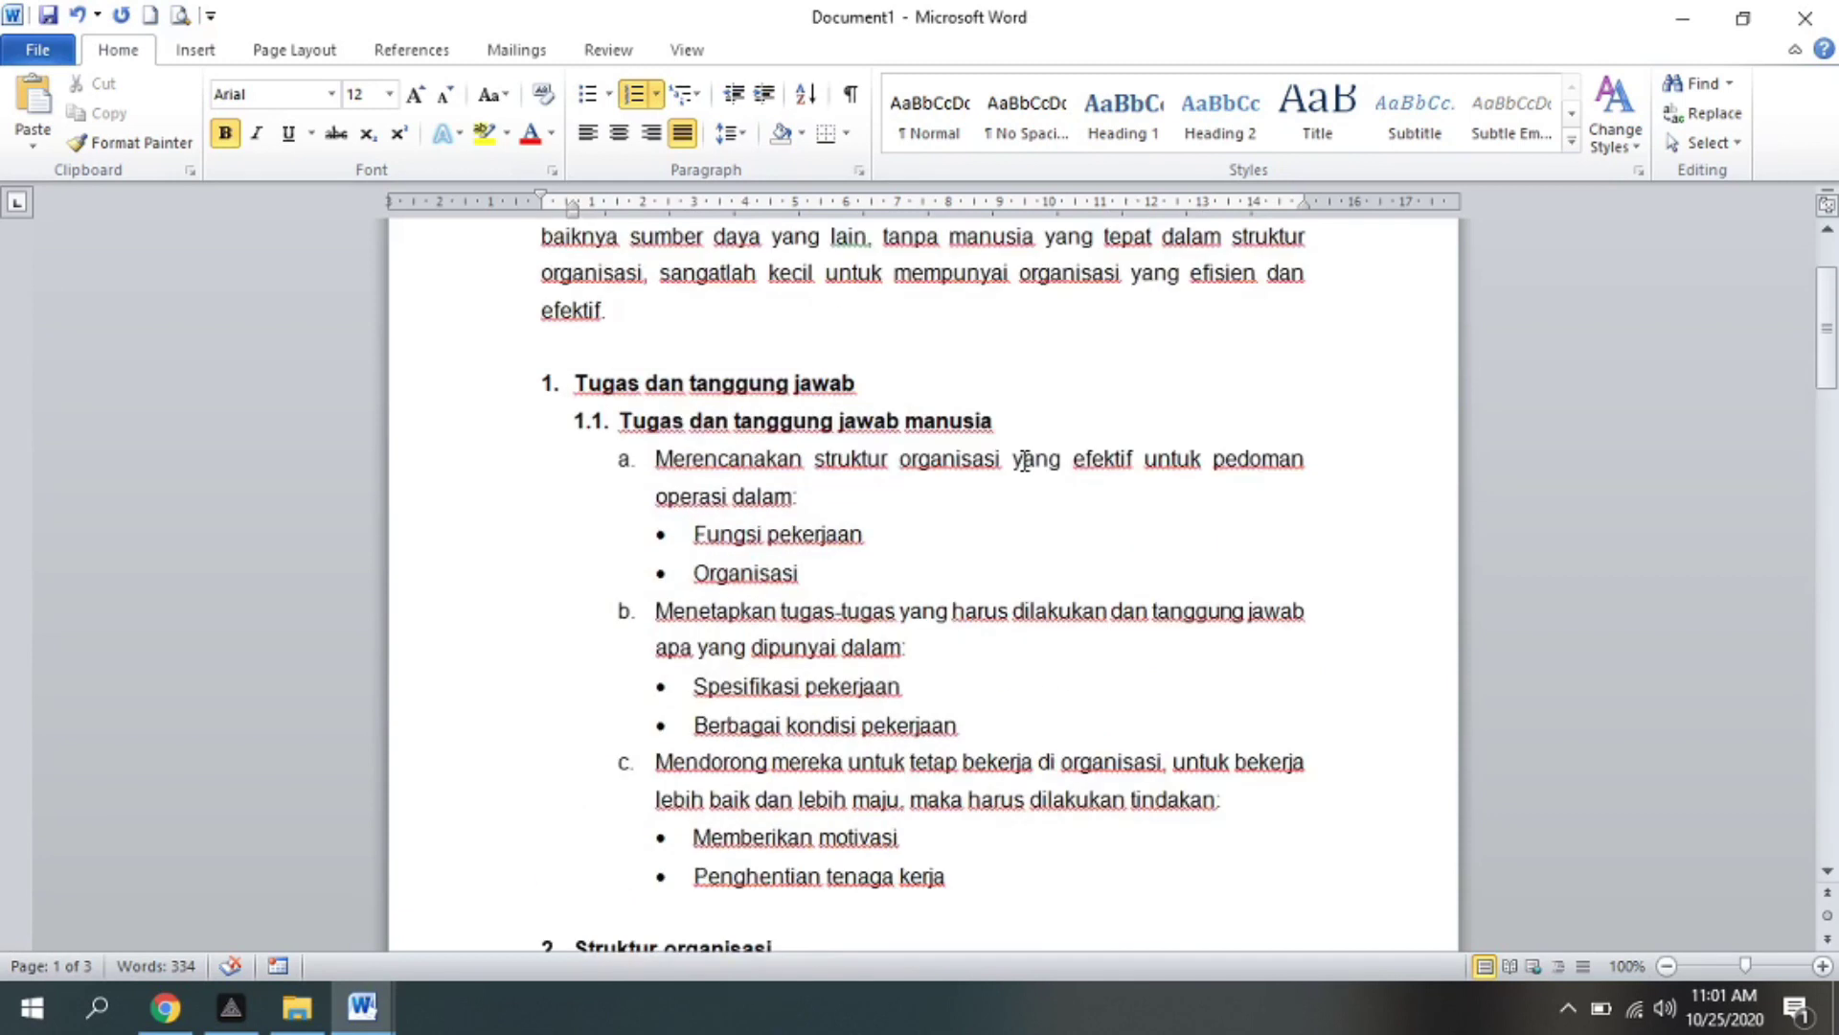
{"action": "scroll", "coordinate": [898, 462], "scroll_direction": "up", "scroll_amount": 1}
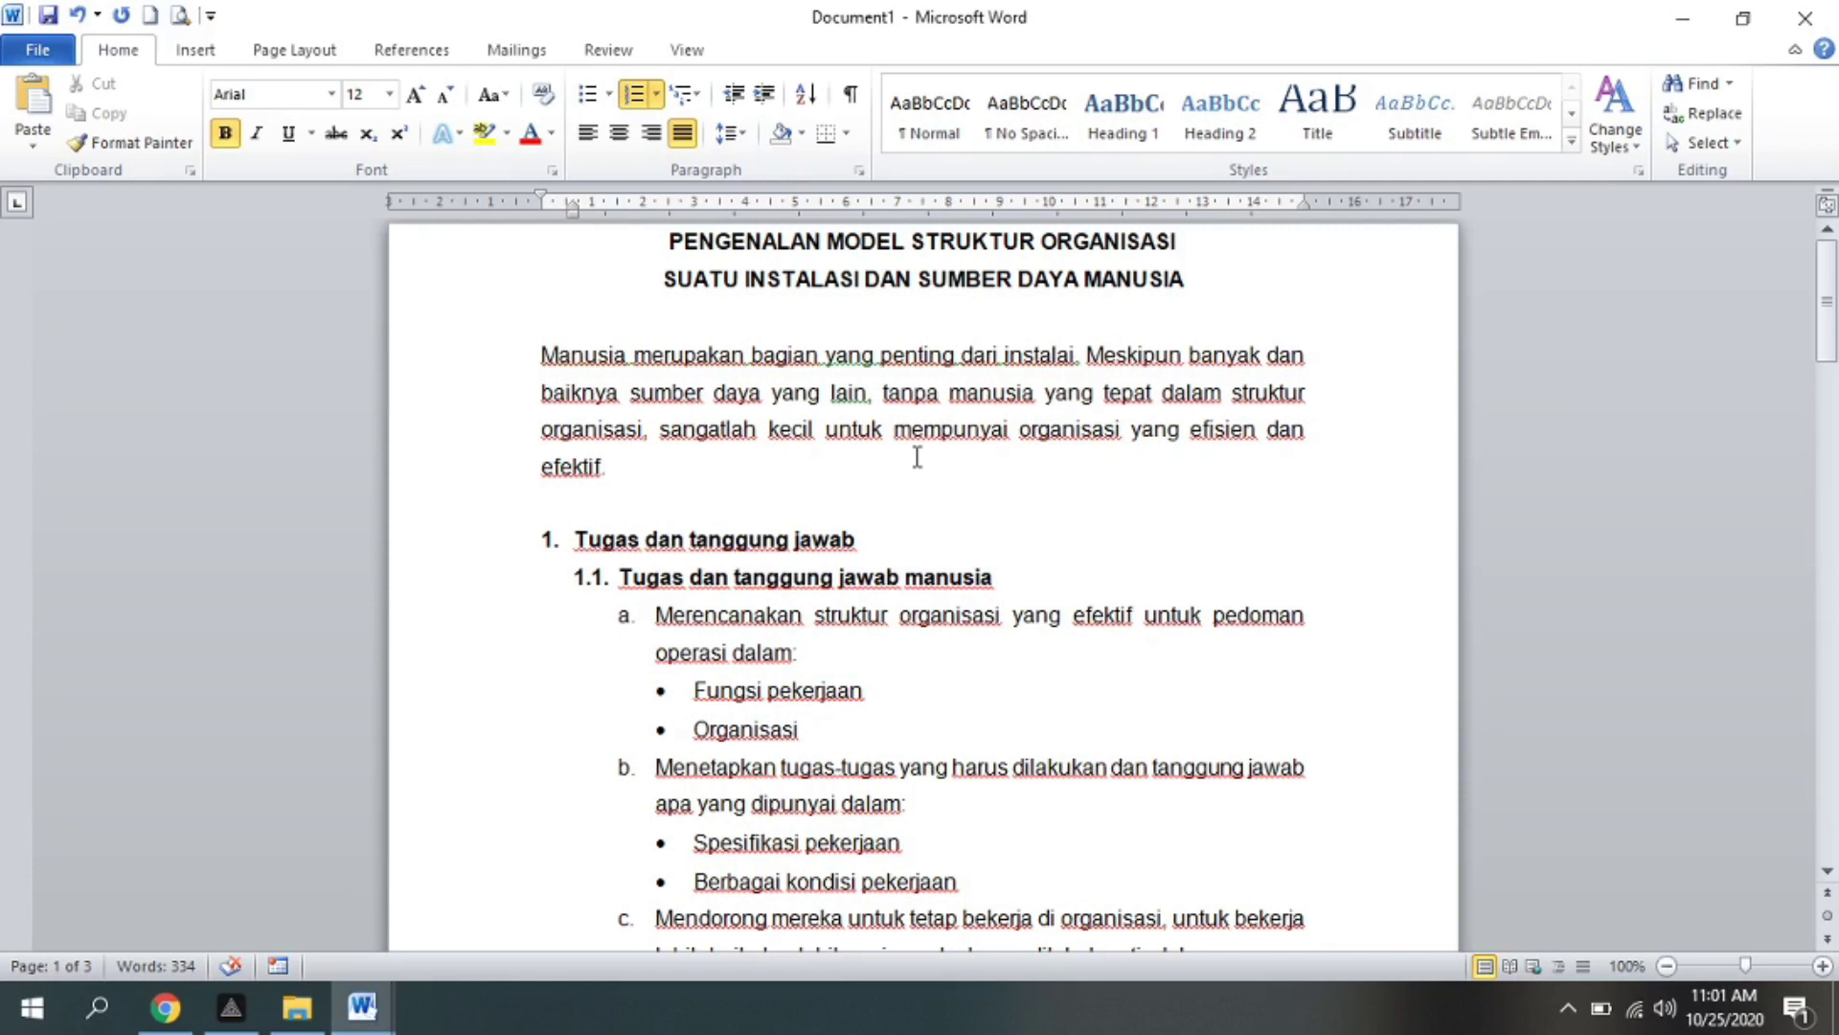
{"action": "left_click", "coordinate": [917, 454]}
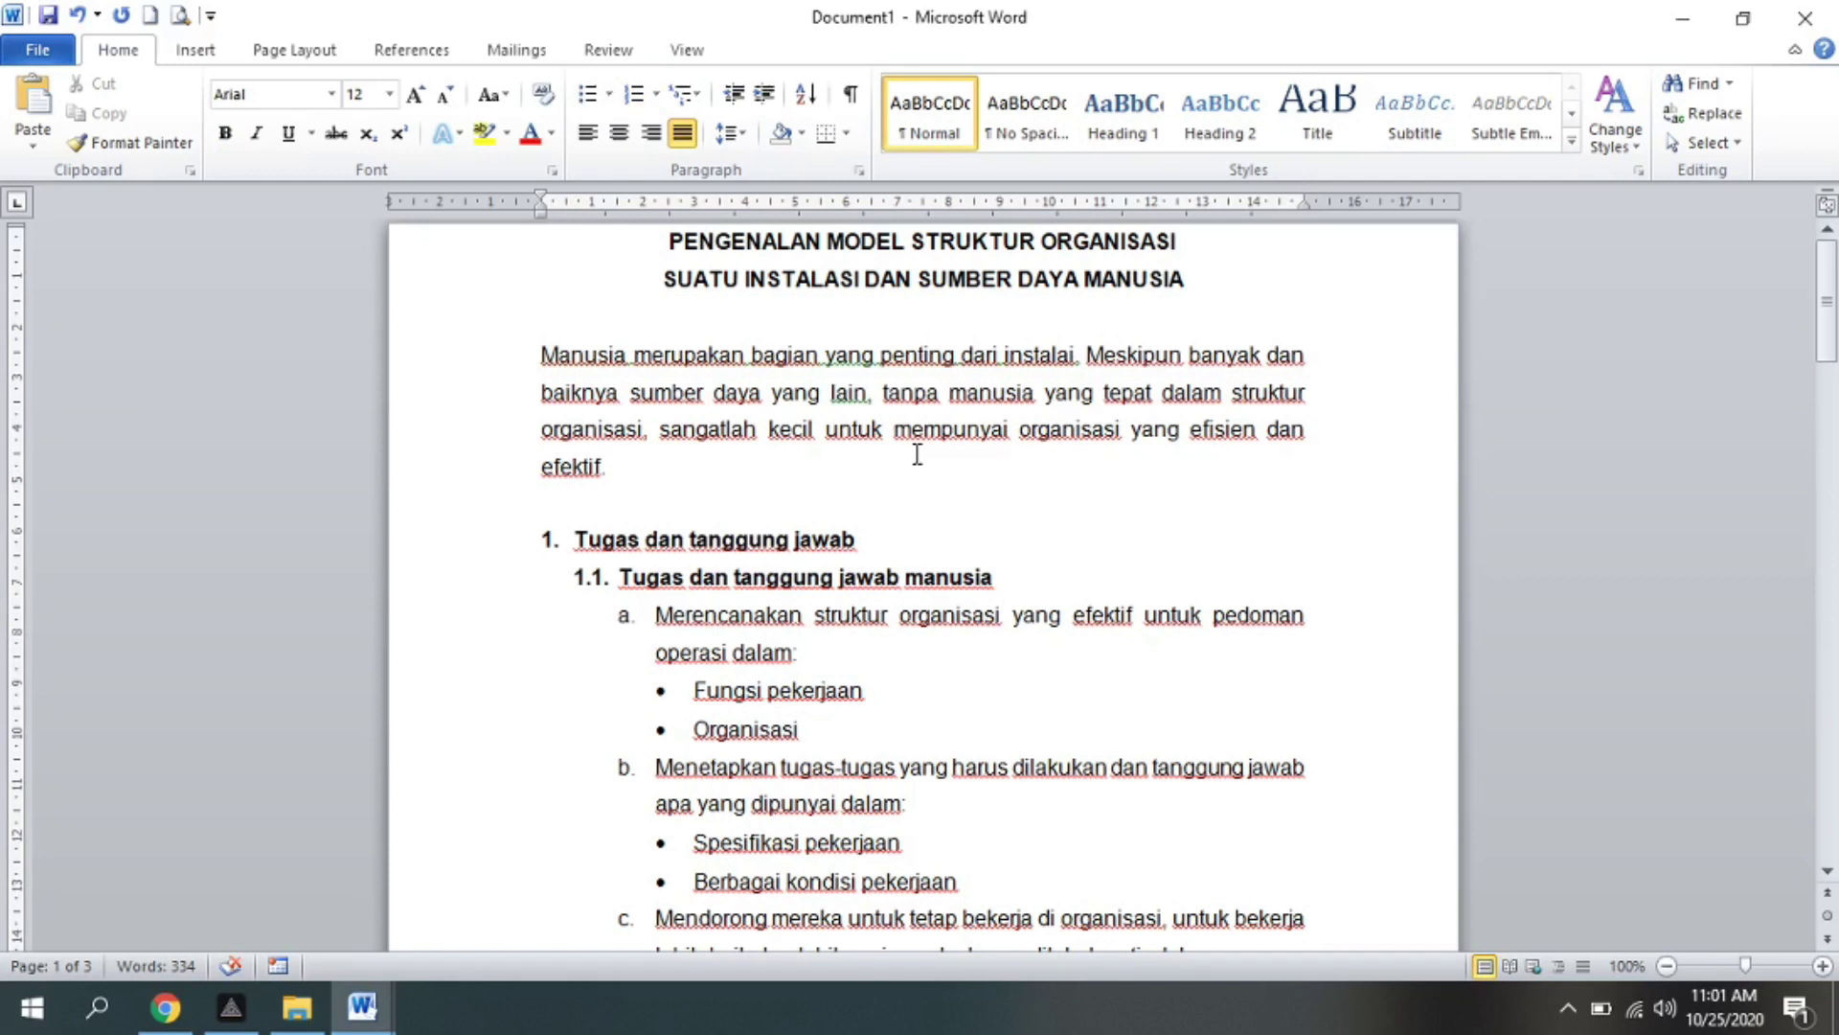
- Replace all 9 occurrences of 'pekerjaan' with 'tugas' using Find and Replace
{"action": "key", "text": "ctrl+h"}
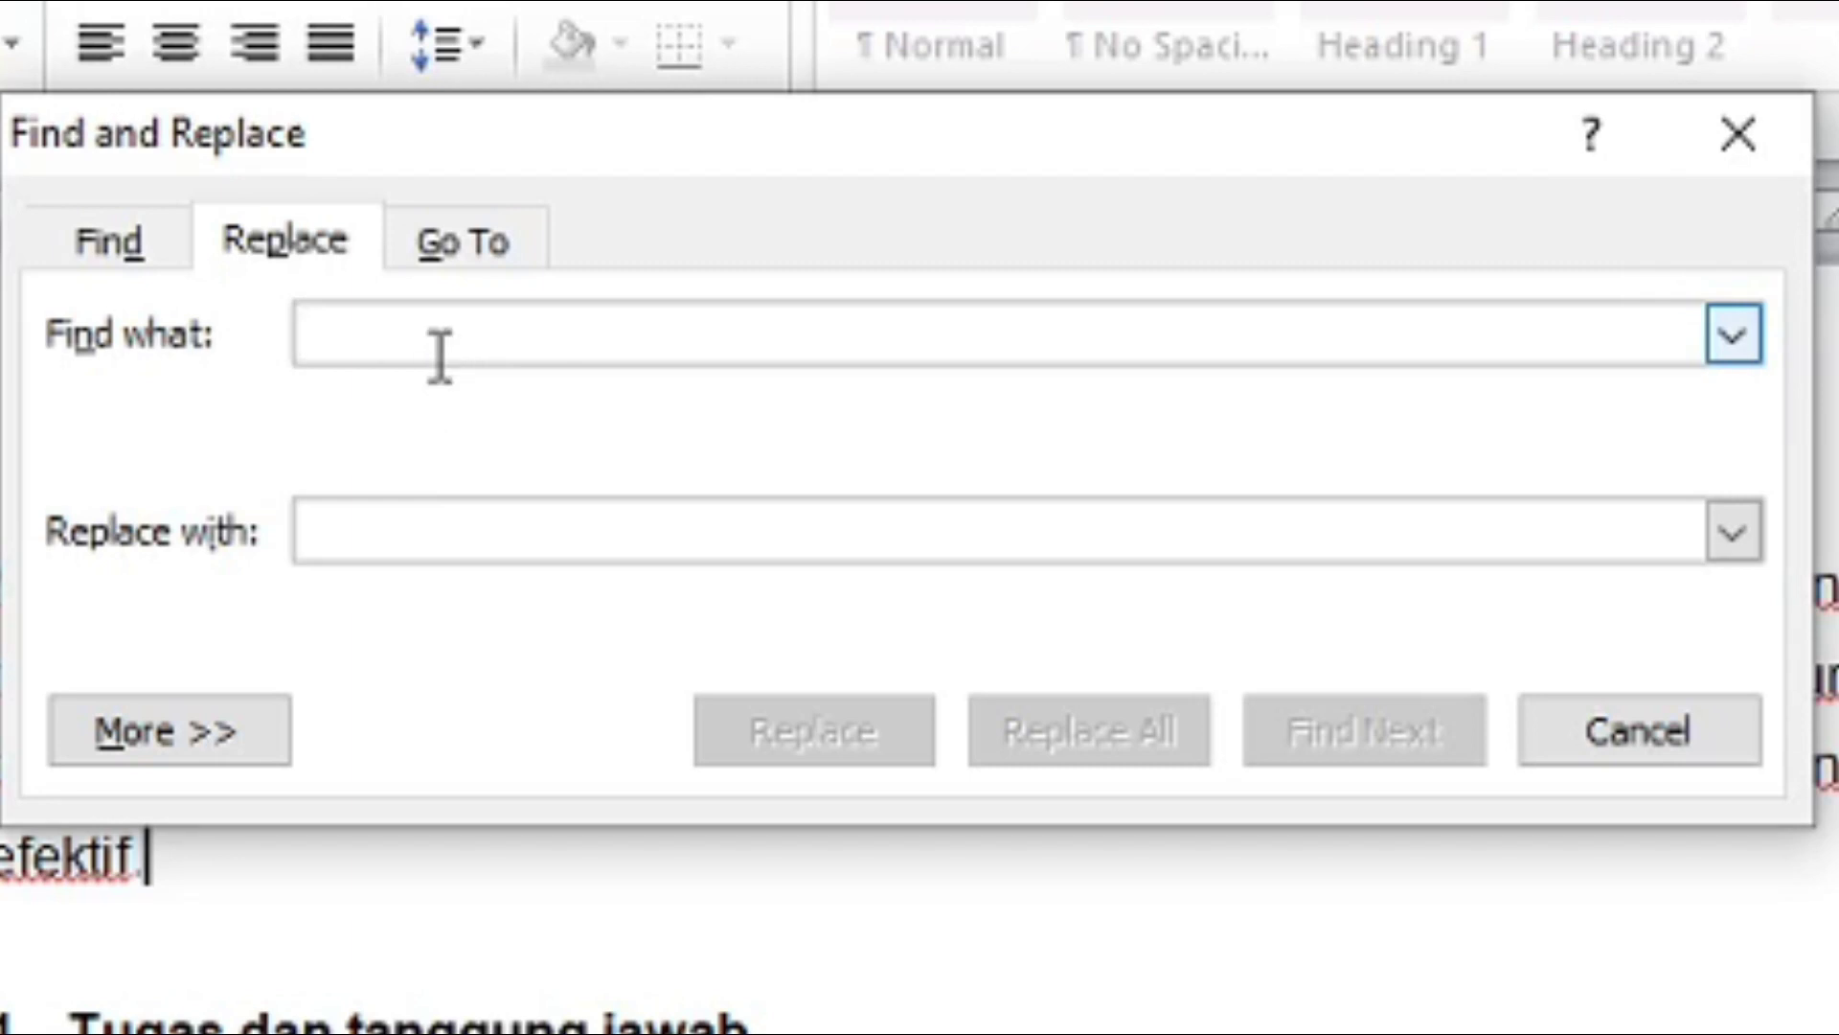
{"action": "type", "text": "pekerjaan"}
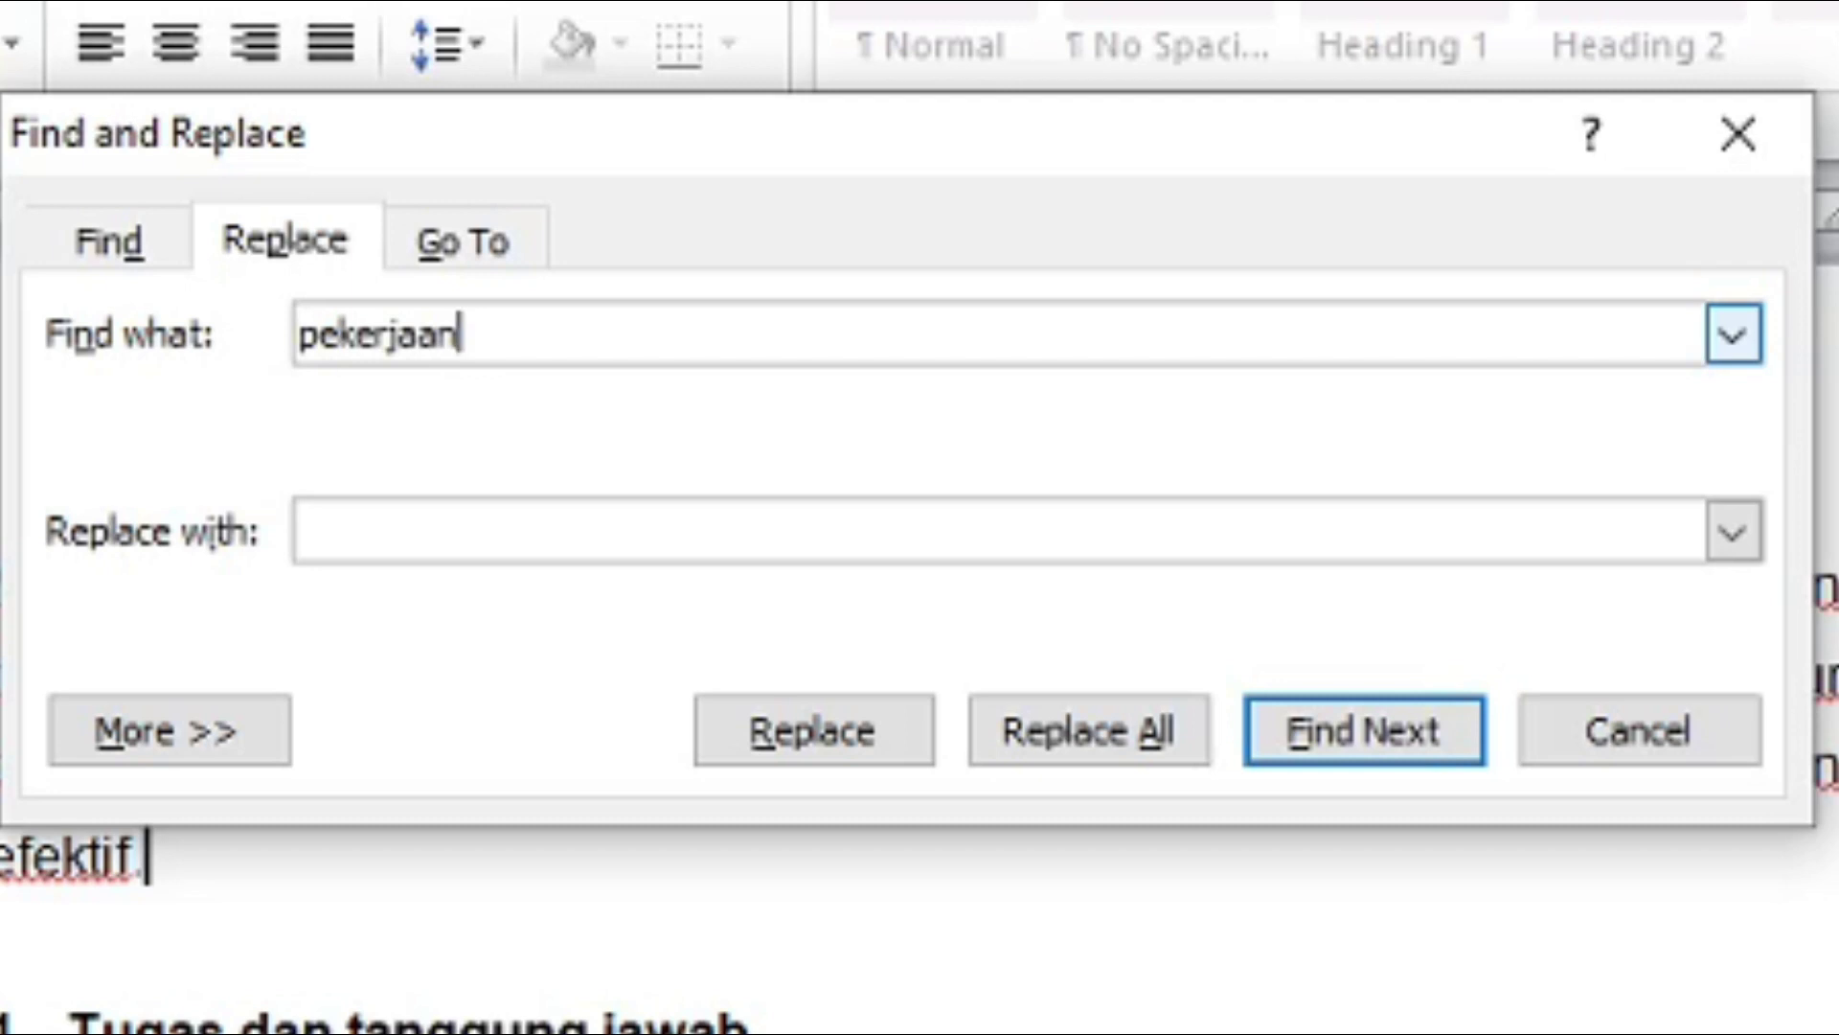
{"action": "left_click", "coordinate": [464, 504]}
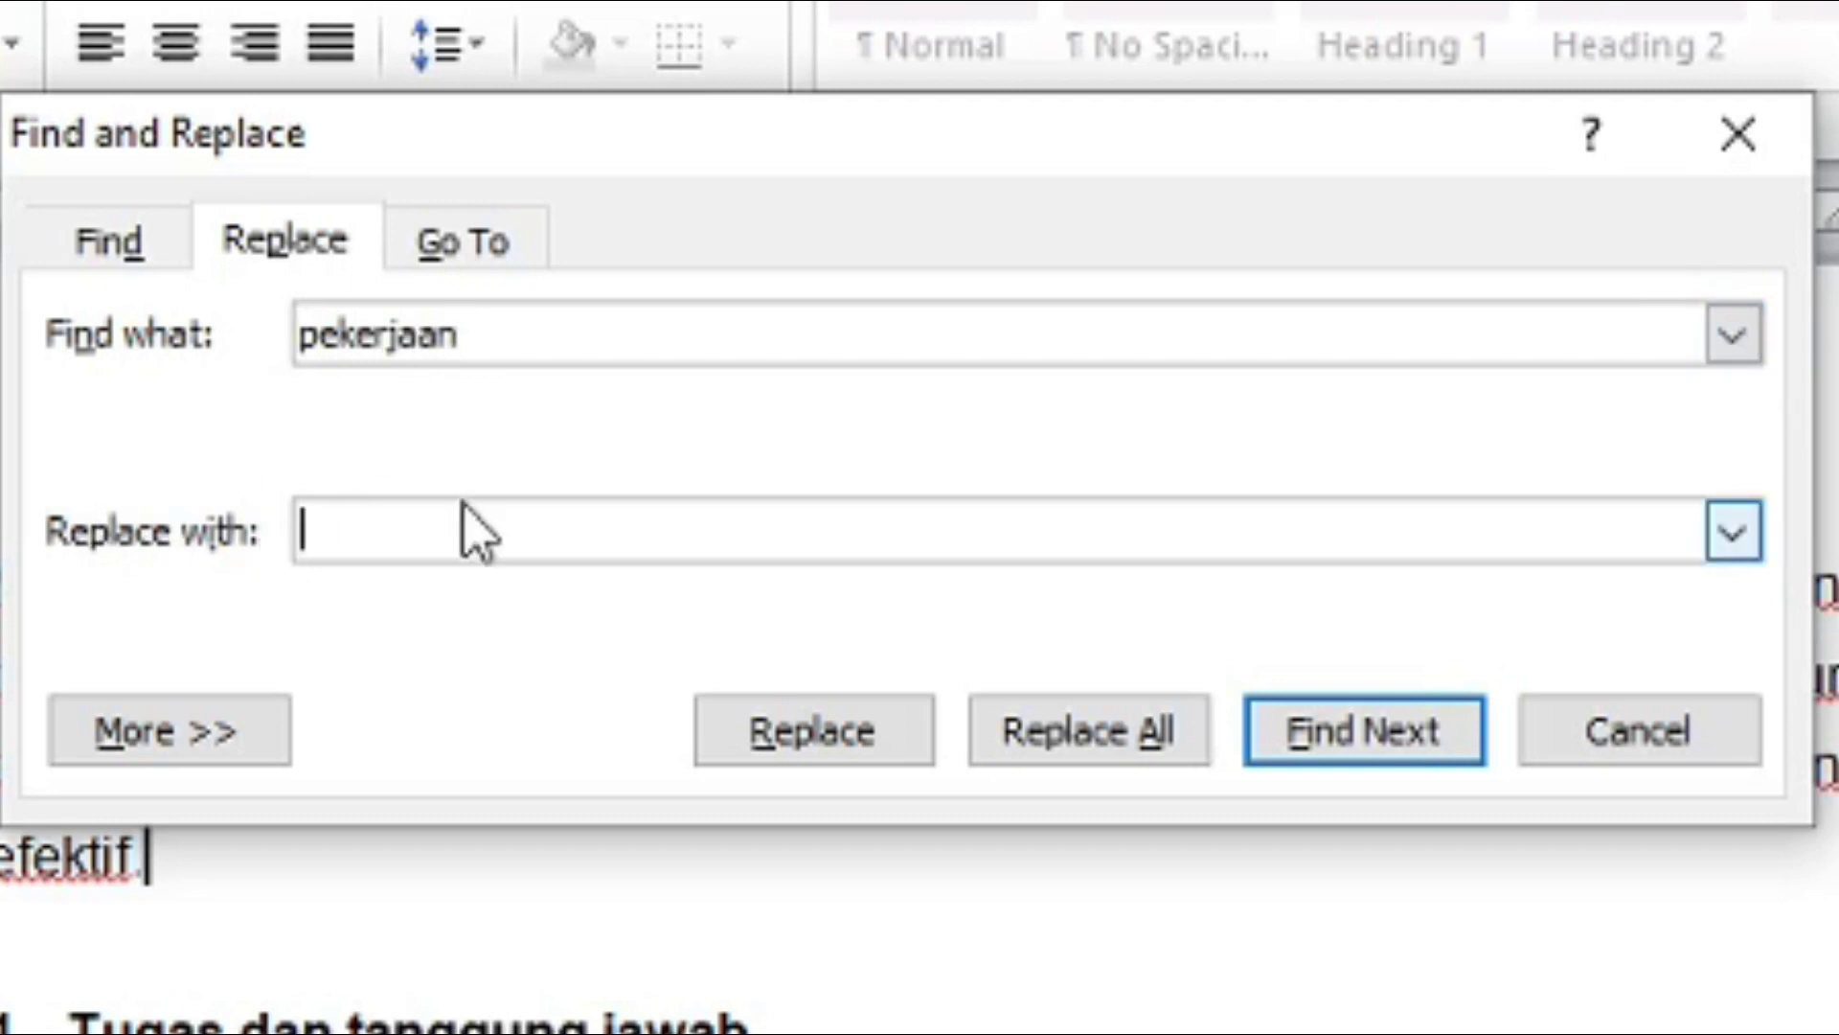
{"action": "type", "text": "tugas"}
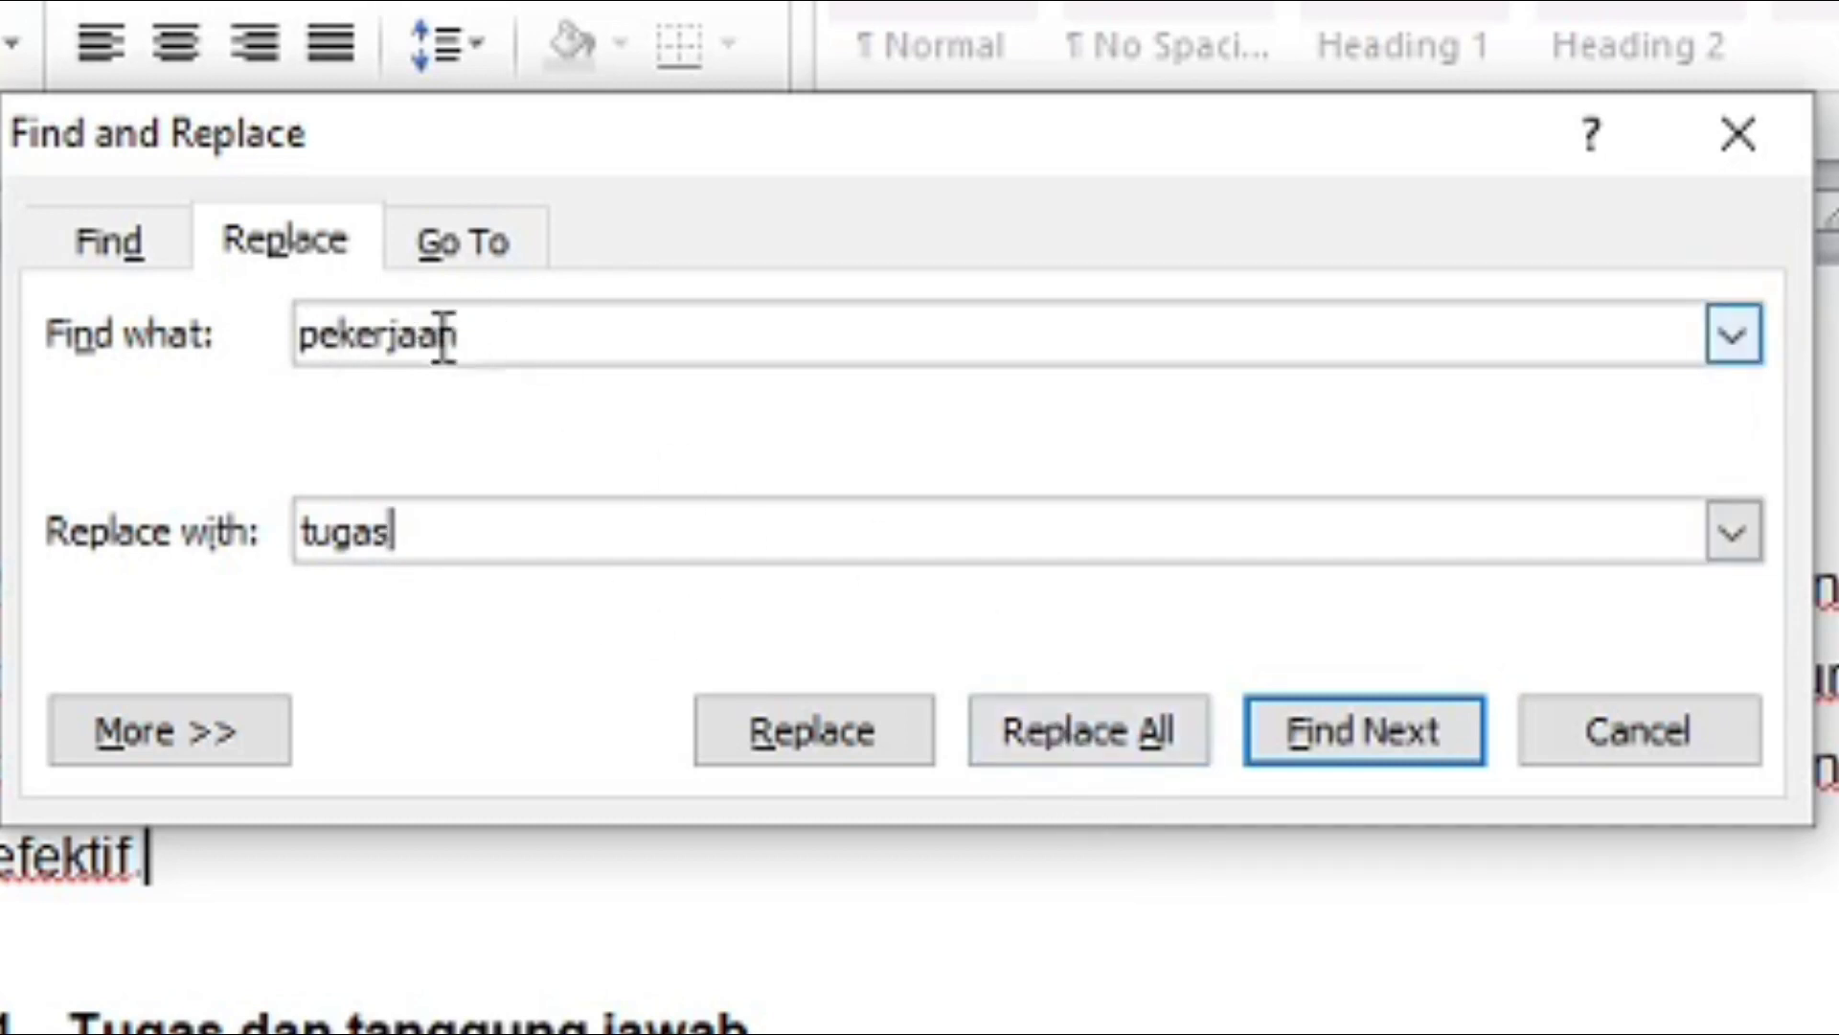
{"action": "left_click_drag", "start_coordinate": [402, 532], "coordinate": [164, 542]}
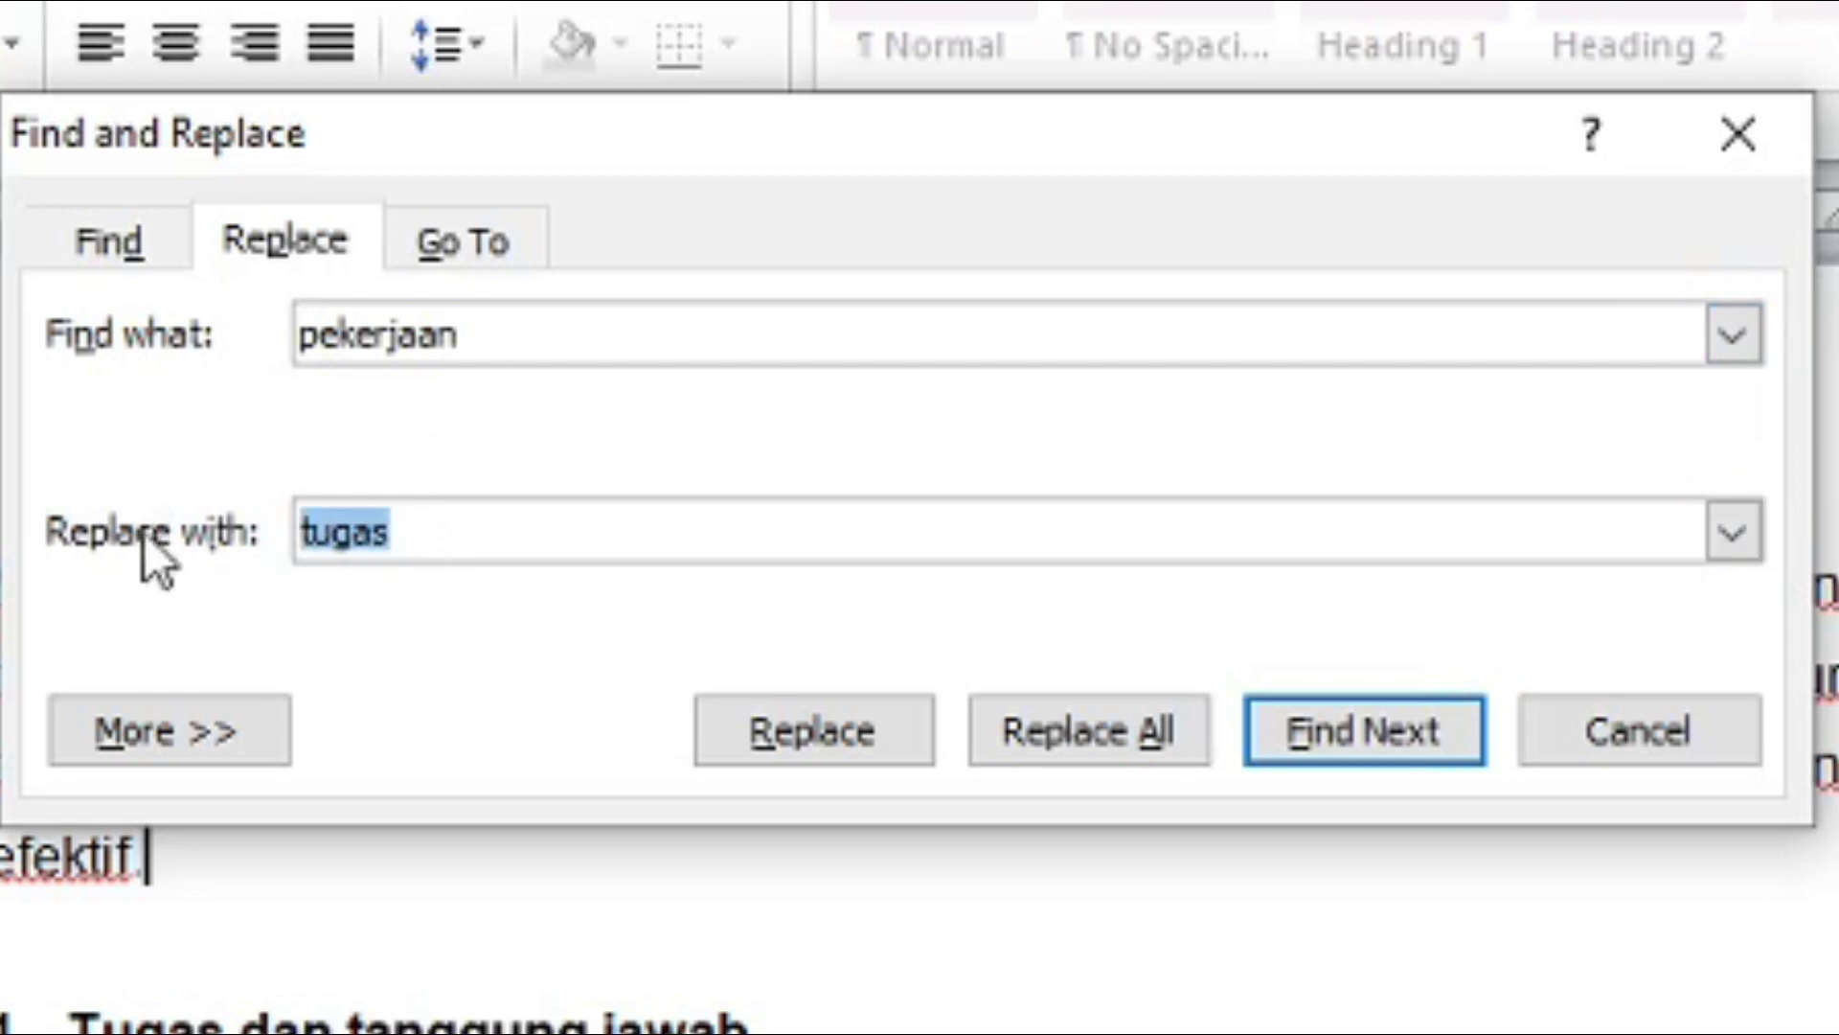
{"action": "left_click", "coordinate": [1053, 742]}
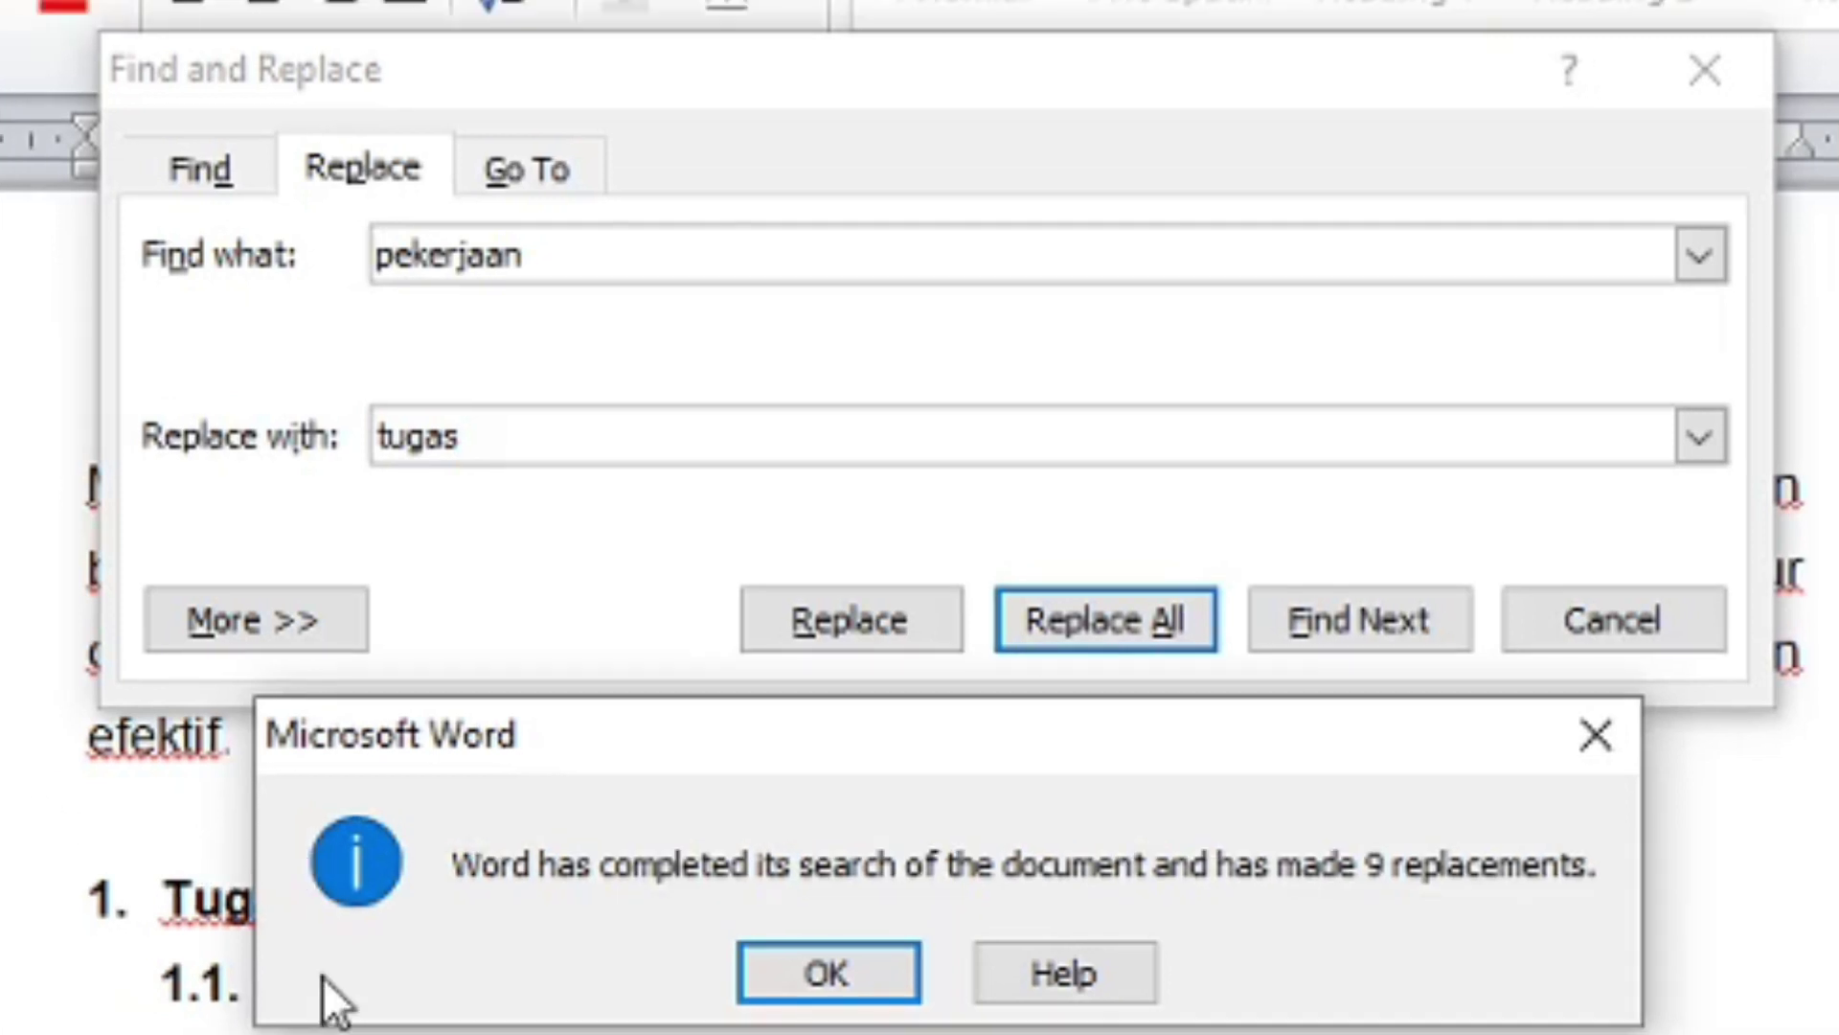
{"action": "left_click", "coordinate": [834, 978]}
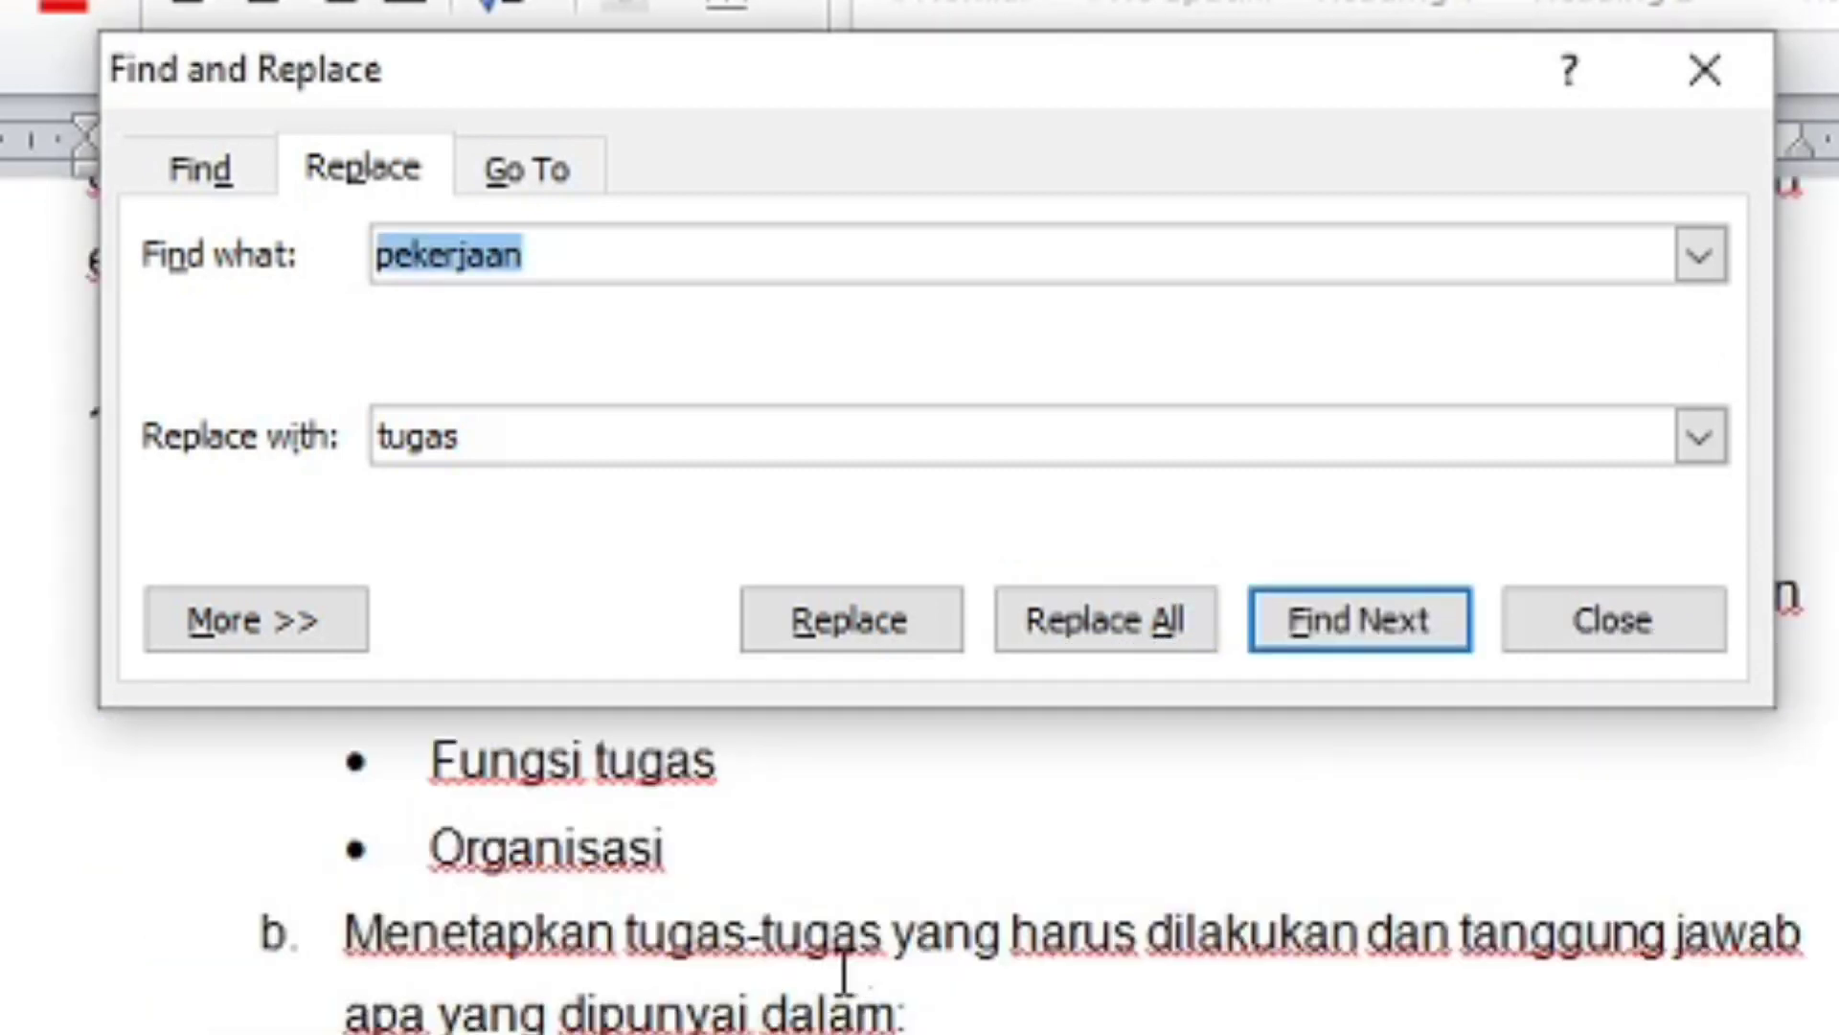
{"action": "left_click", "coordinate": [1598, 641]}
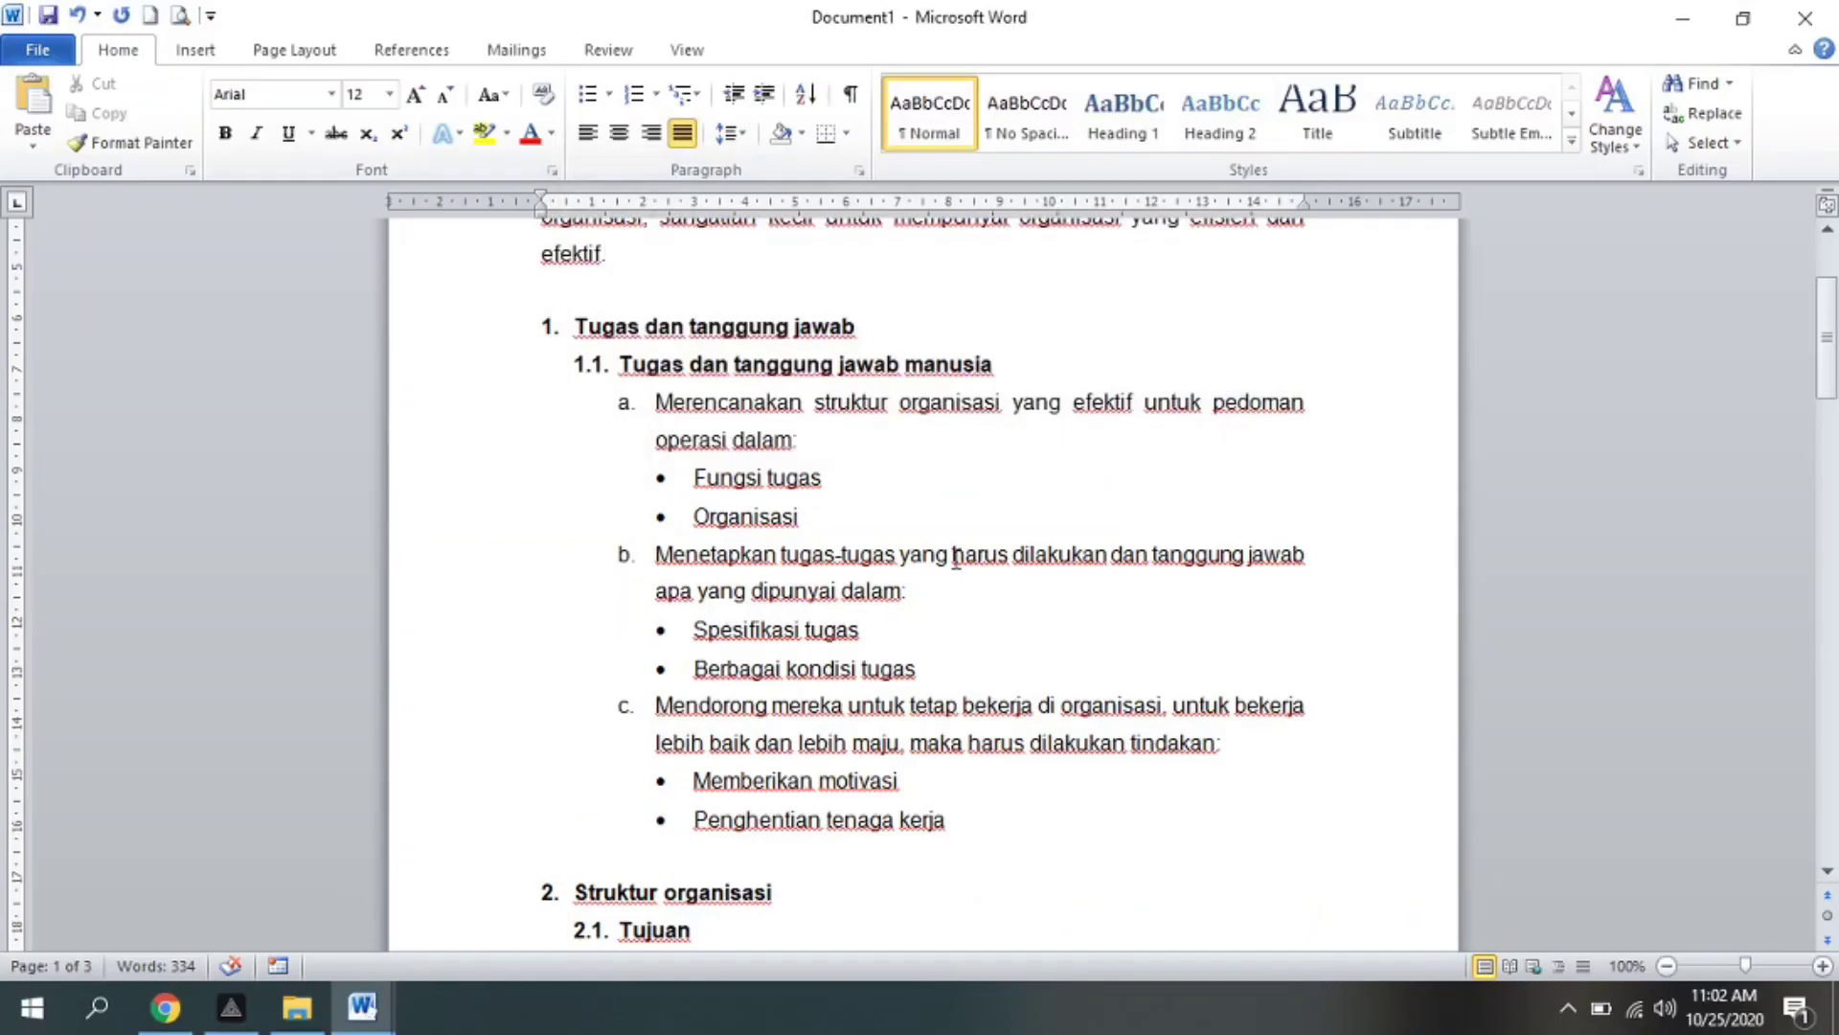
{"action": "scroll", "coordinate": [808, 580], "scroll_direction": "down", "scroll_amount": 3}
{"action": "scroll", "coordinate": [795, 604], "scroll_direction": "down", "scroll_amount": 5}
{"action": "scroll", "coordinate": [784, 633], "scroll_direction": "down", "scroll_amount": 5}
{"action": "scroll", "coordinate": [784, 632], "scroll_direction": "down", "scroll_amount": 3}
{"action": "scroll", "coordinate": [784, 632], "scroll_direction": "down", "scroll_amount": 5}
{"action": "scroll", "coordinate": [783, 632], "scroll_direction": "down", "scroll_amount": 5}
{"action": "scroll", "coordinate": [784, 632], "scroll_direction": "down", "scroll_amount": 1}
{"action": "scroll", "coordinate": [784, 632], "scroll_direction": "down", "scroll_amount": 1}
{"action": "left_click", "coordinate": [719, 478]}
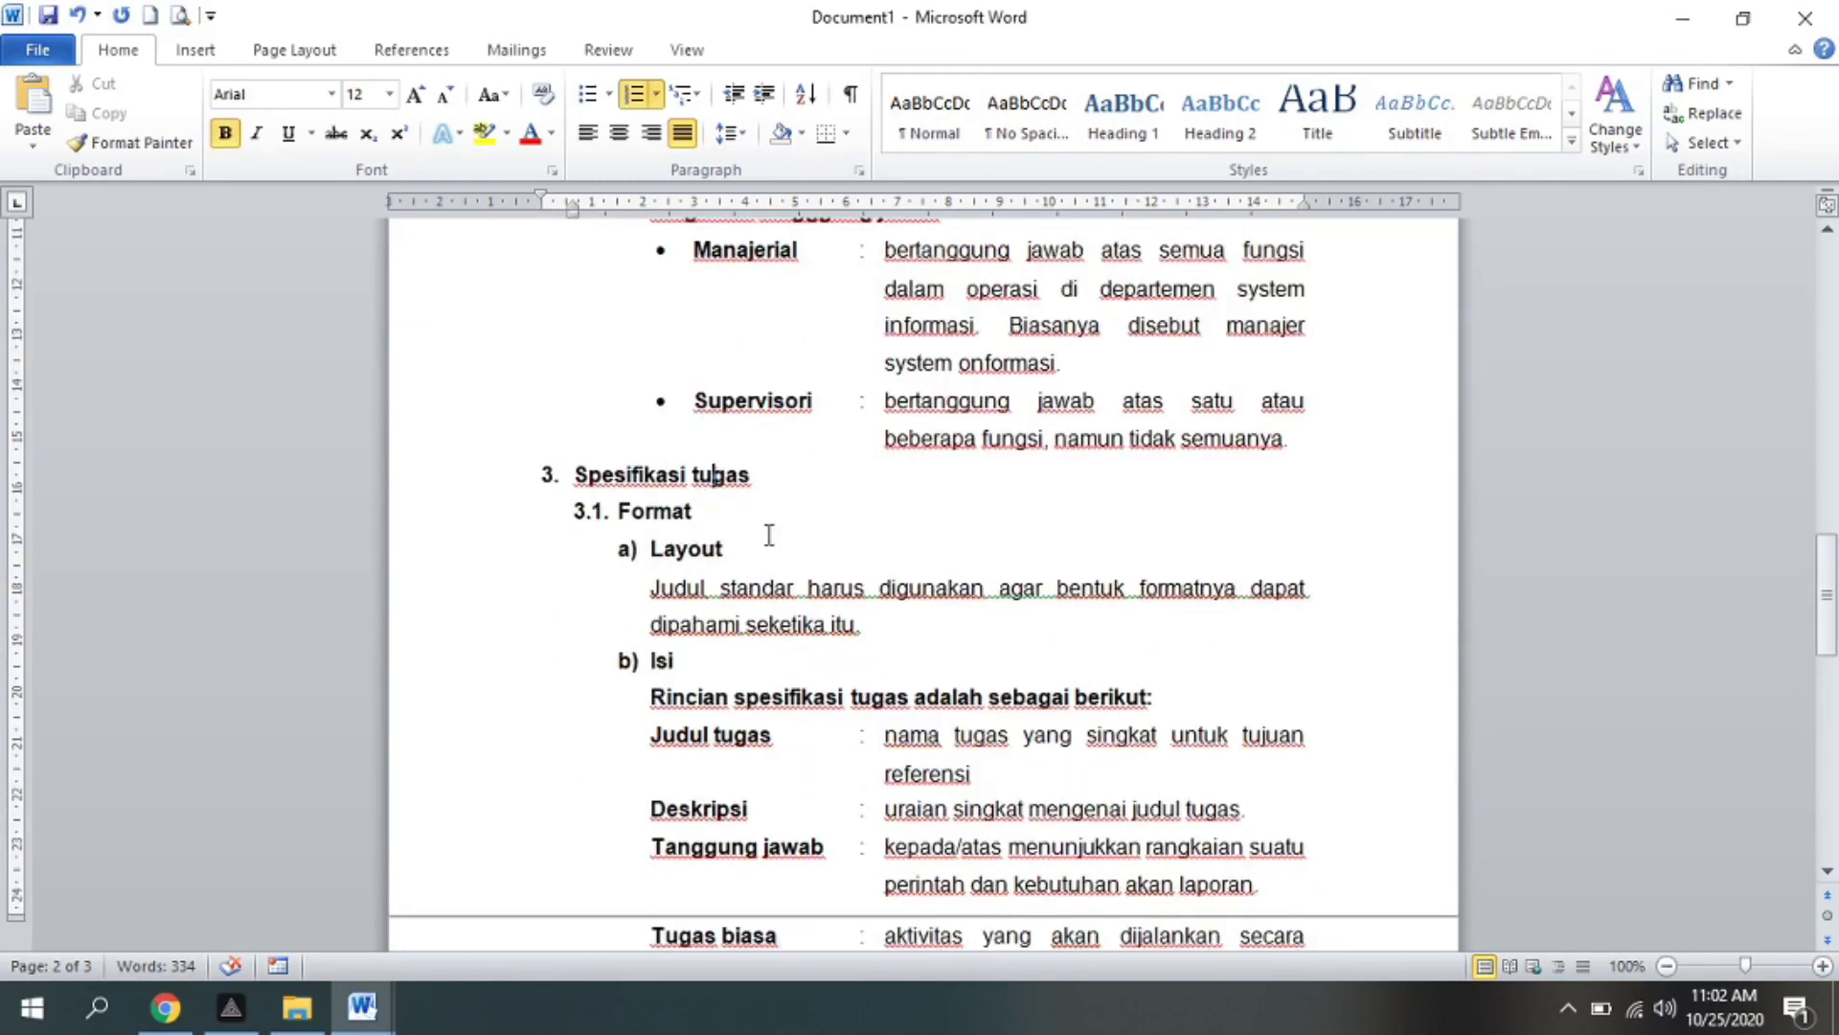
{"action": "left_click", "coordinate": [986, 735]}
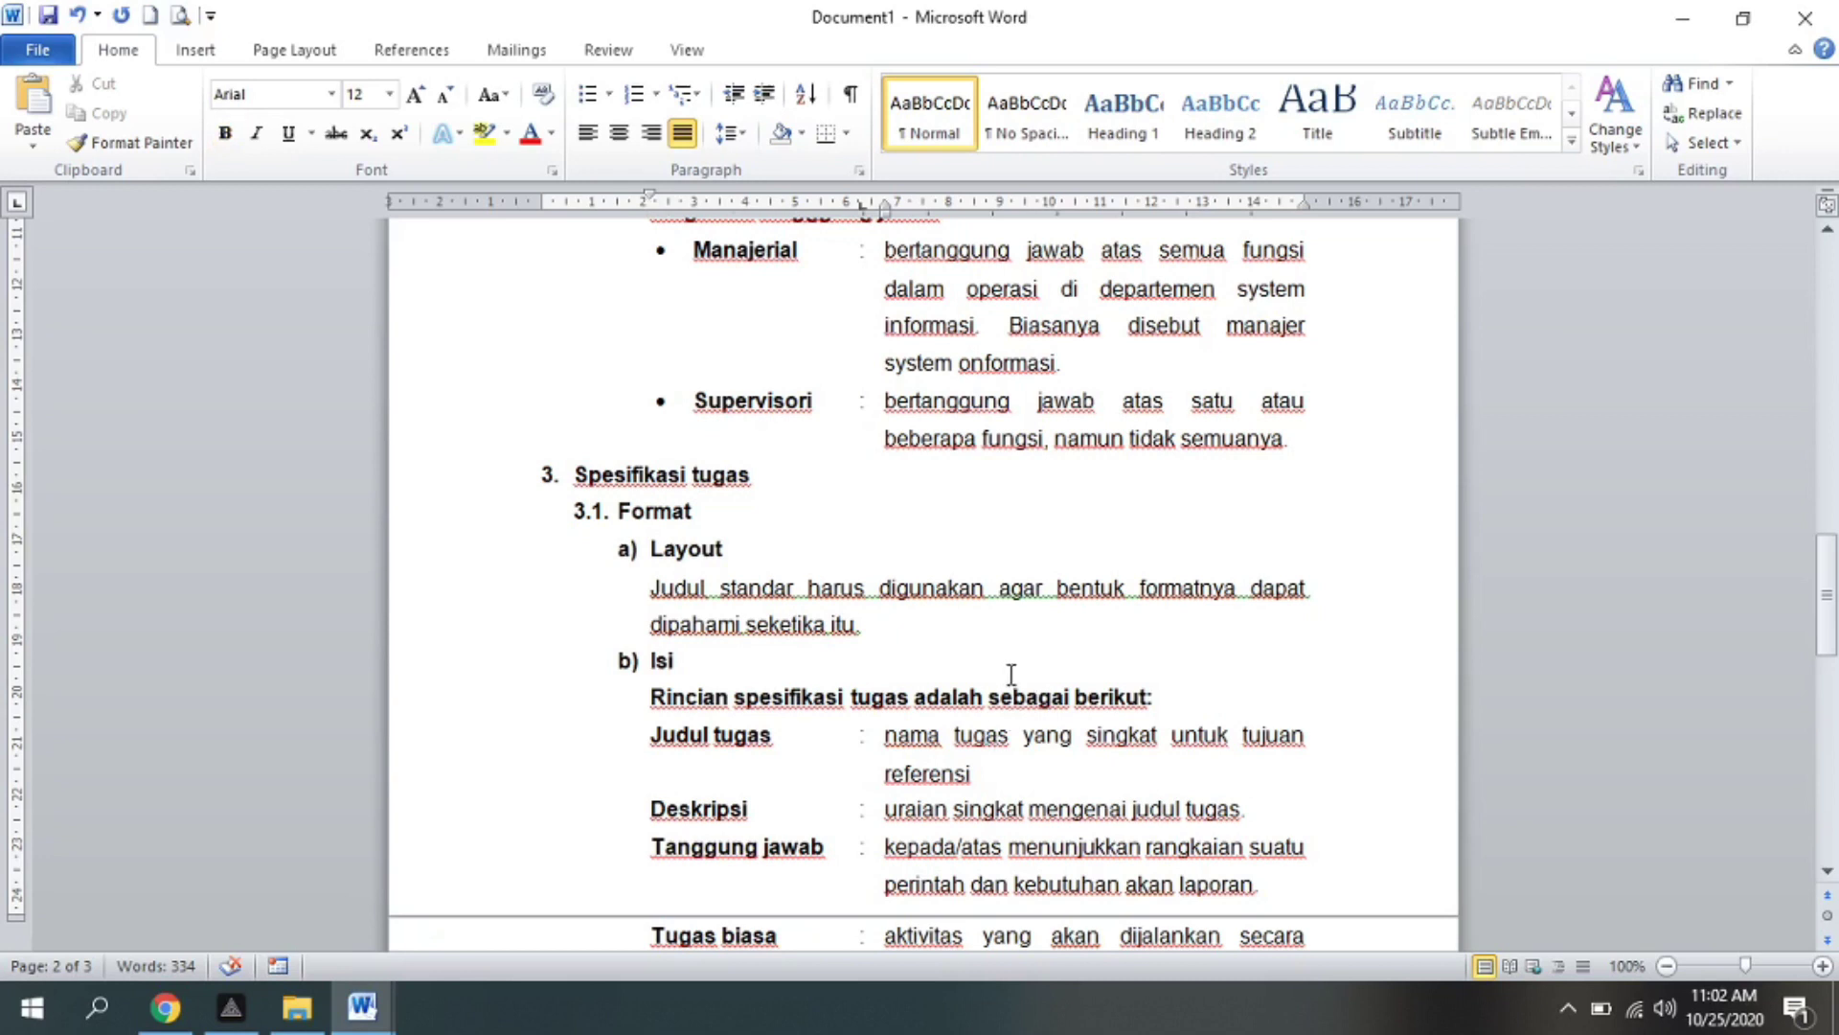
{"action": "scroll", "coordinate": [1007, 668], "scroll_direction": "down", "scroll_amount": 3}
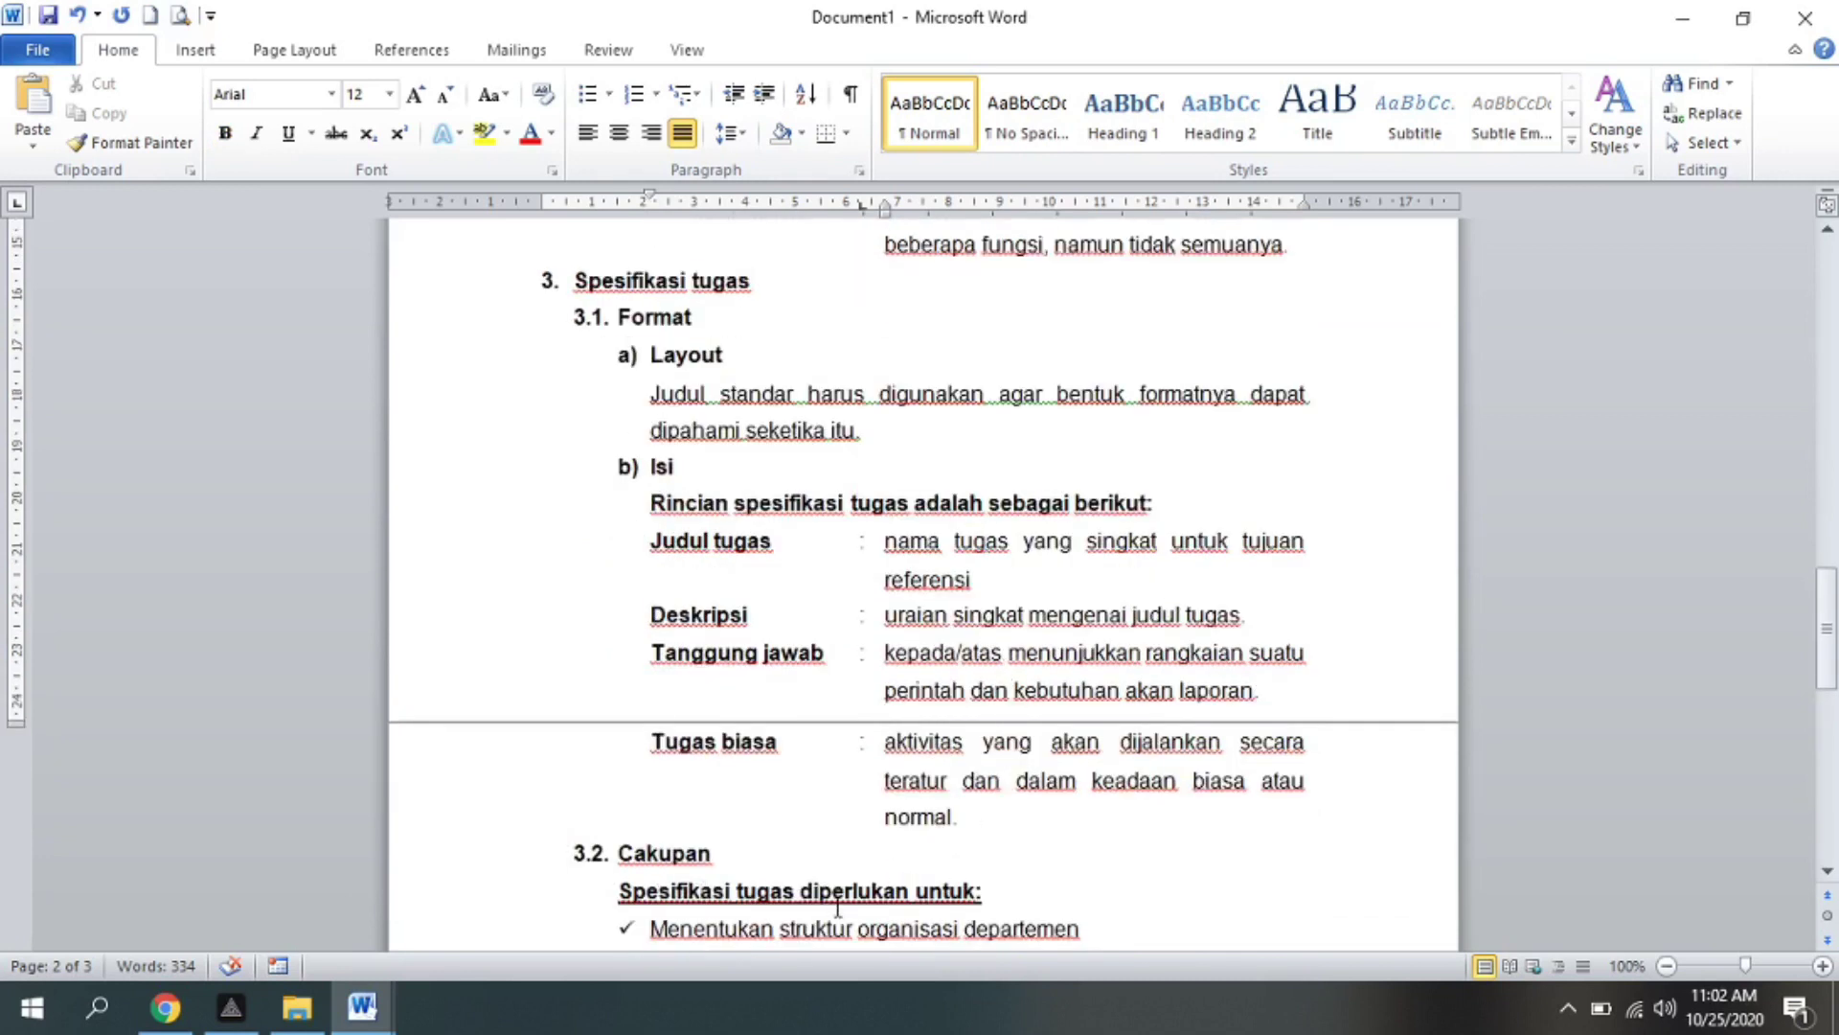
{"action": "left_click", "coordinate": [773, 893]}
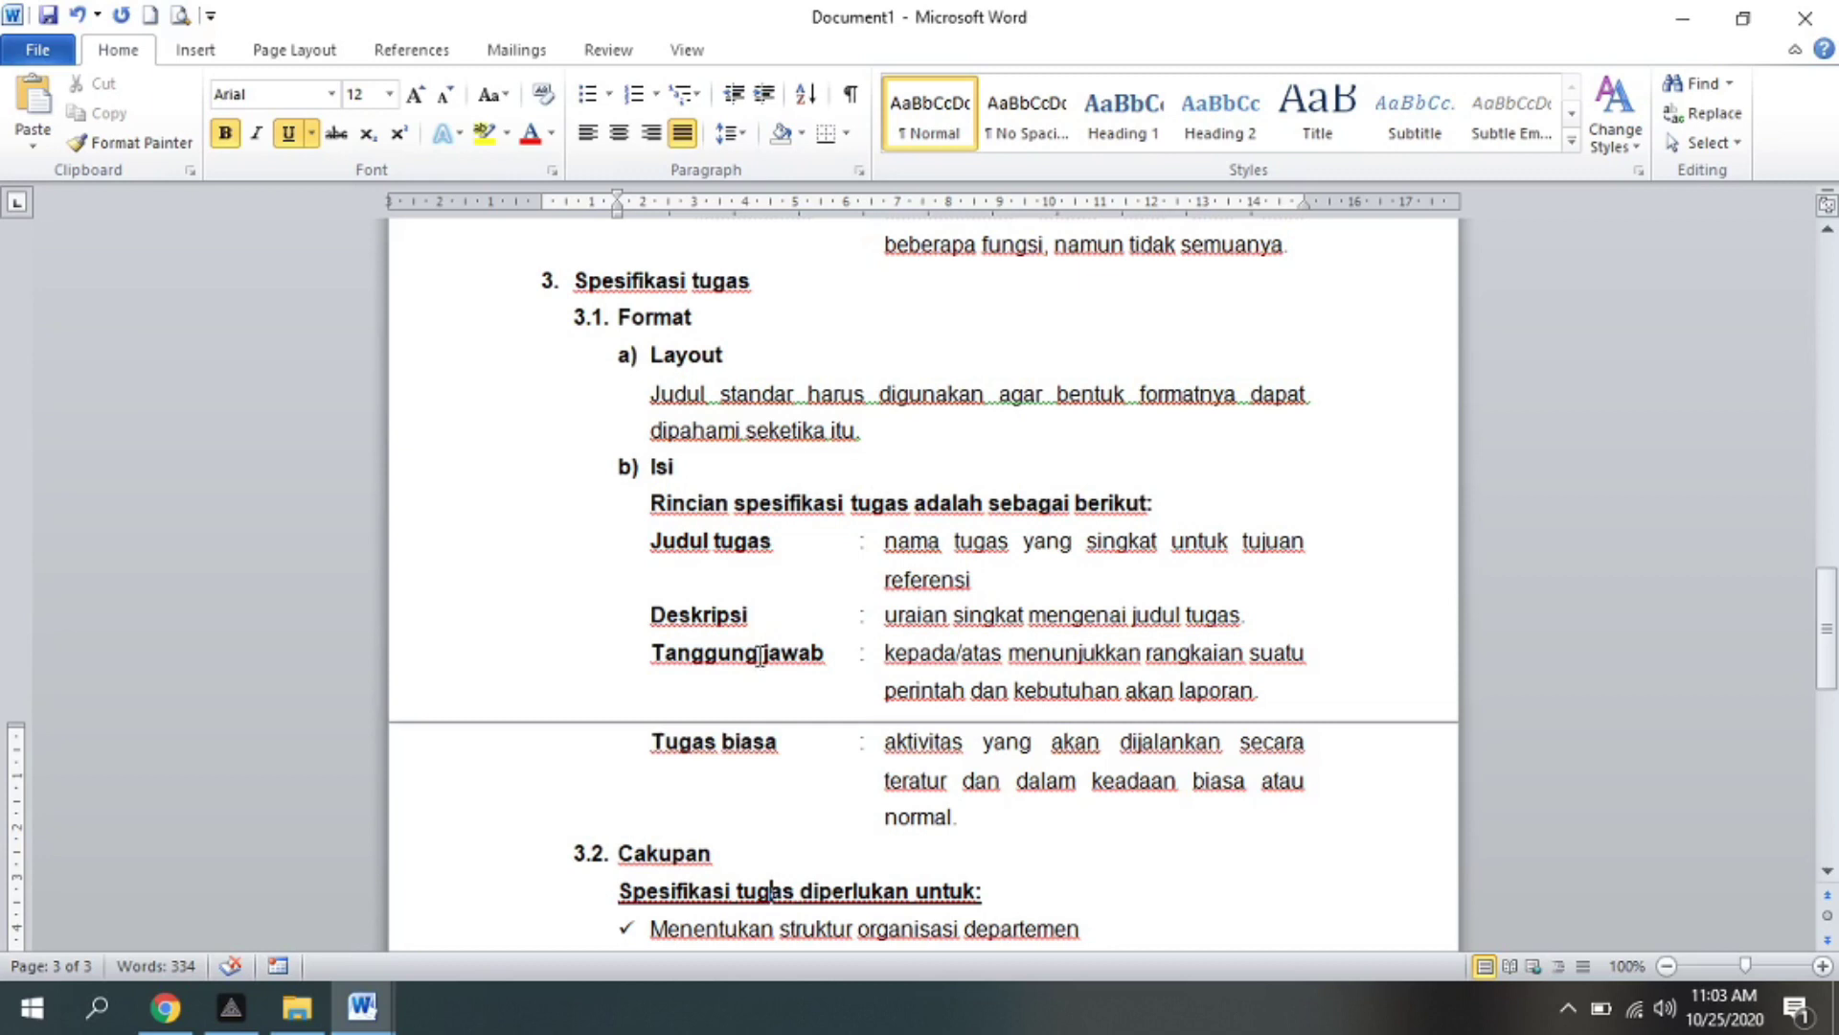
{"action": "left_click", "coordinate": [884, 479]}
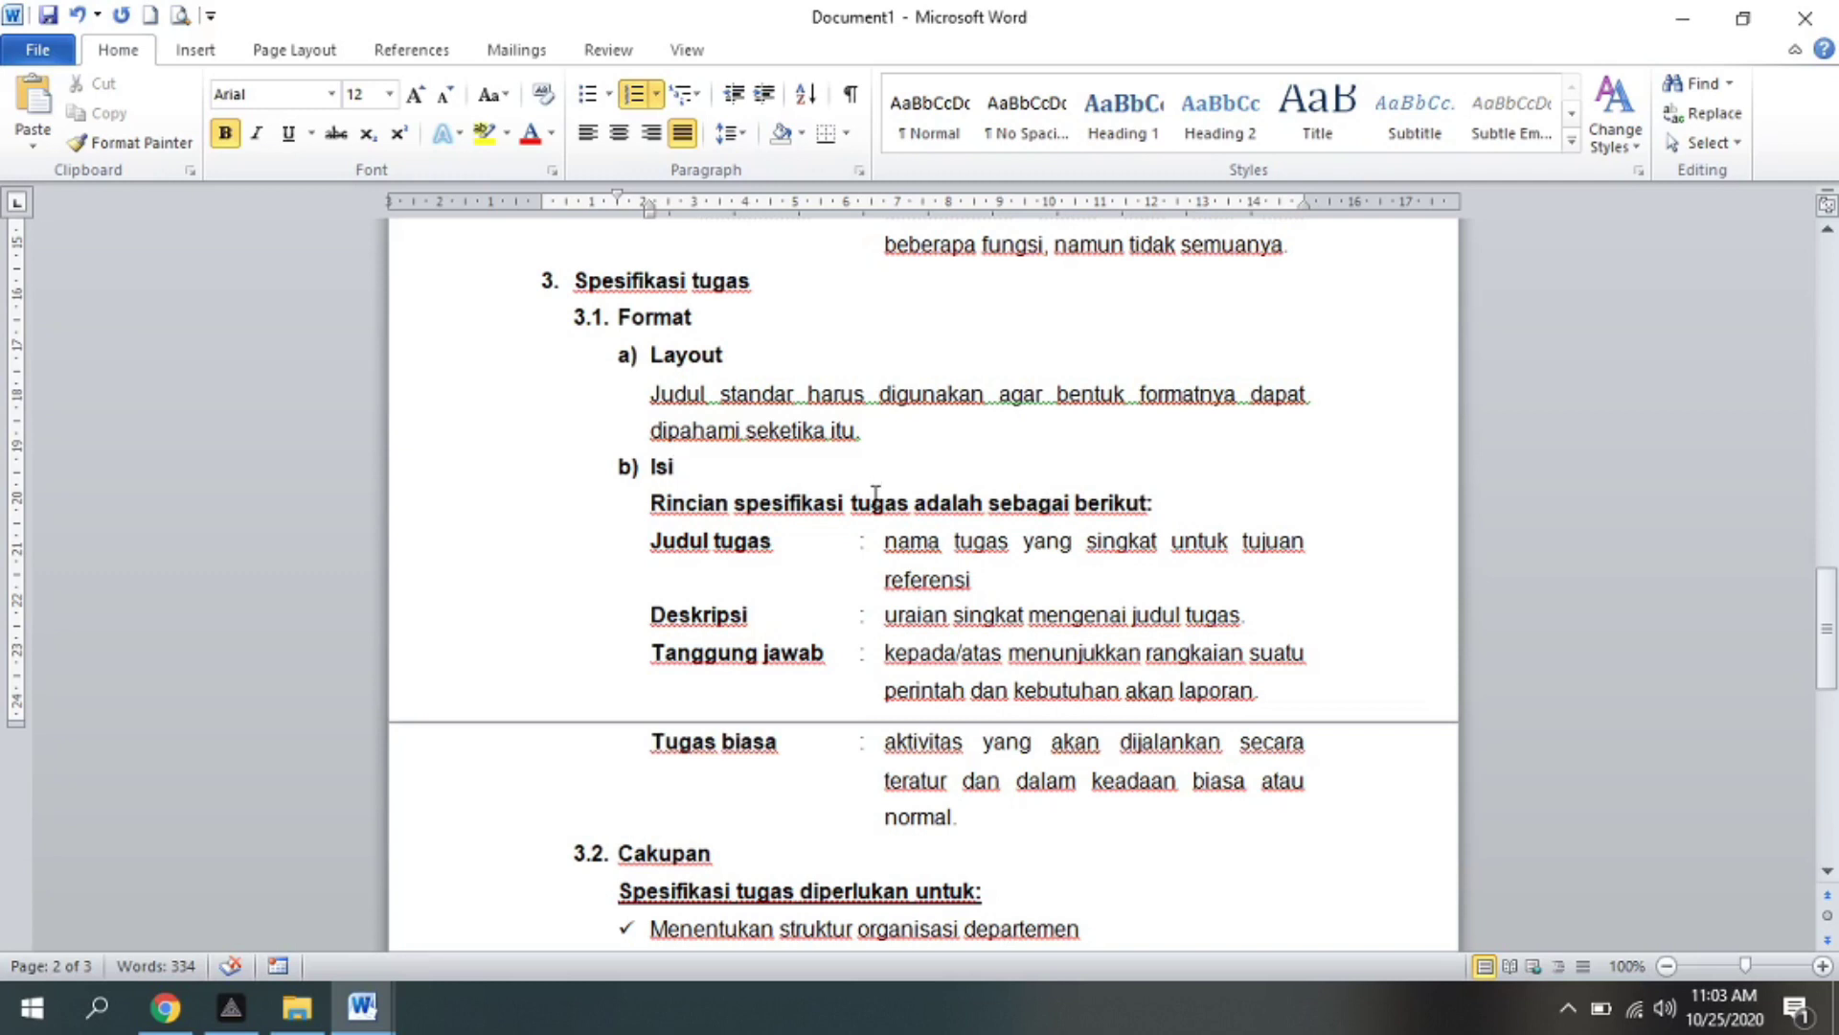
{"action": "scroll", "coordinate": [876, 493], "scroll_direction": "up", "scroll_amount": 4}
{"action": "scroll", "coordinate": [875, 496], "scroll_direction": "up", "scroll_amount": 2}
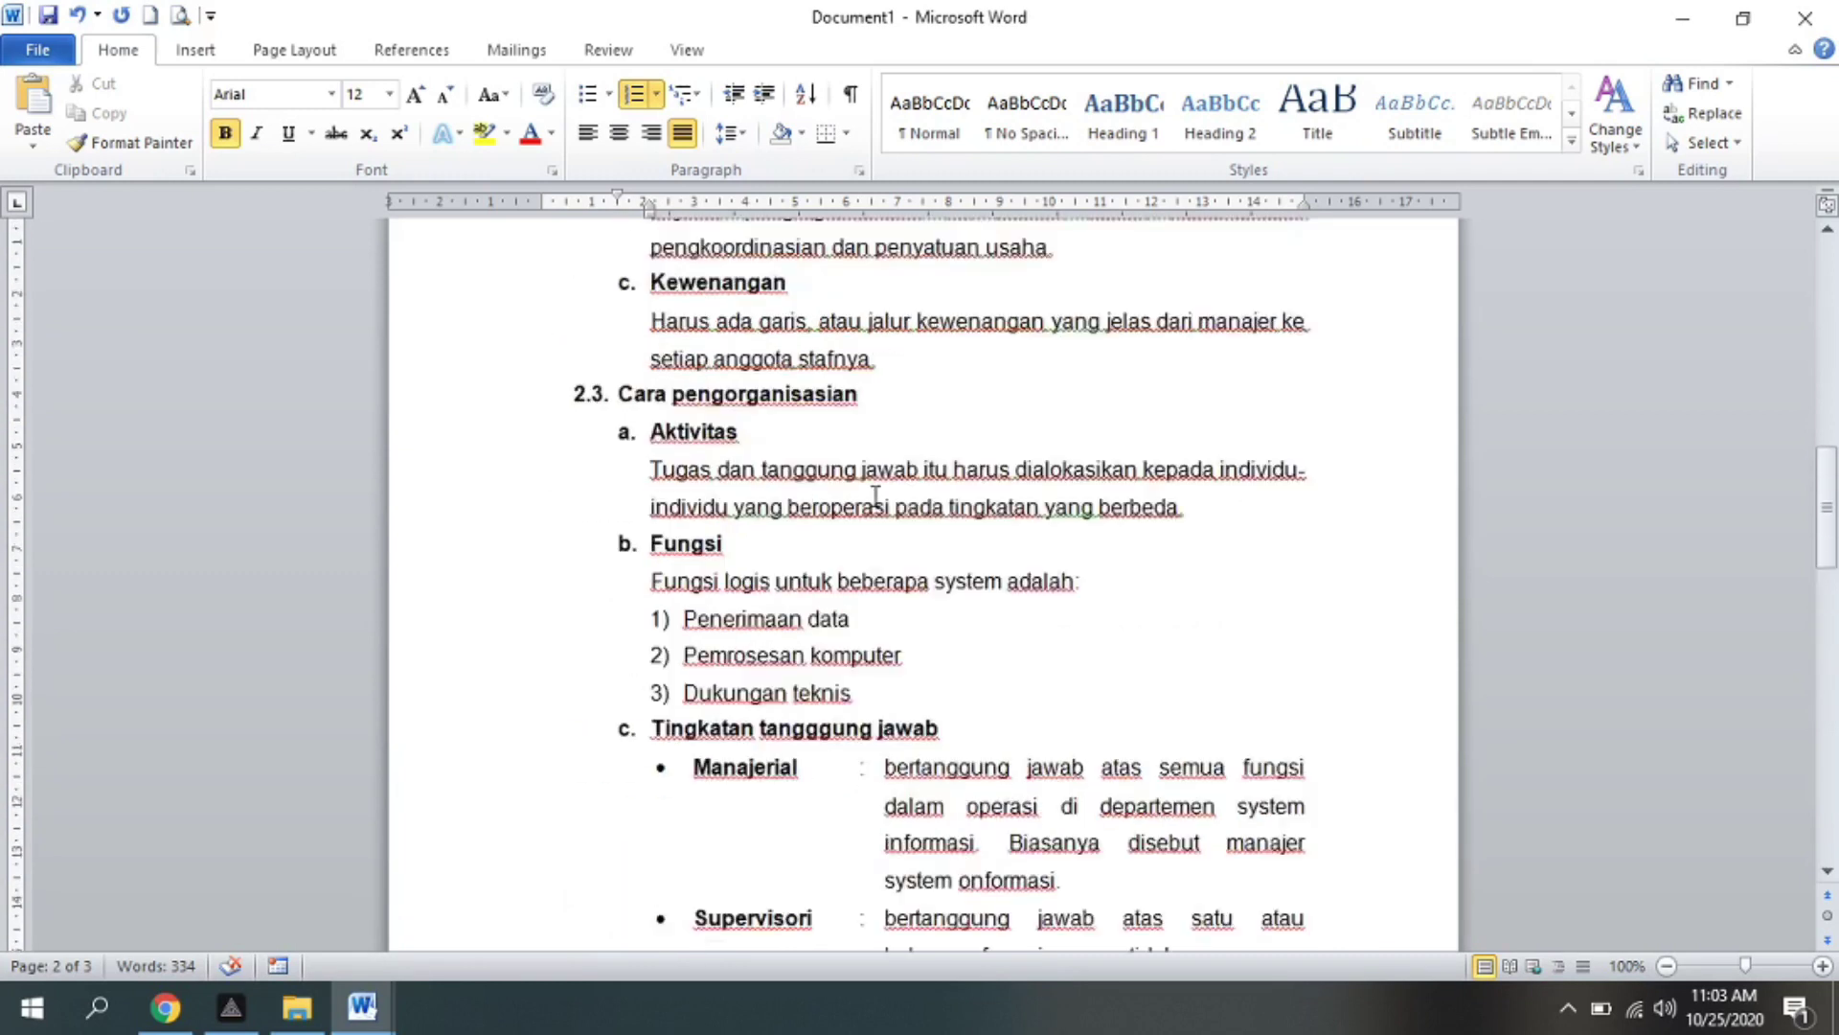
{"action": "scroll", "coordinate": [872, 472], "scroll_direction": "up", "scroll_amount": 6}
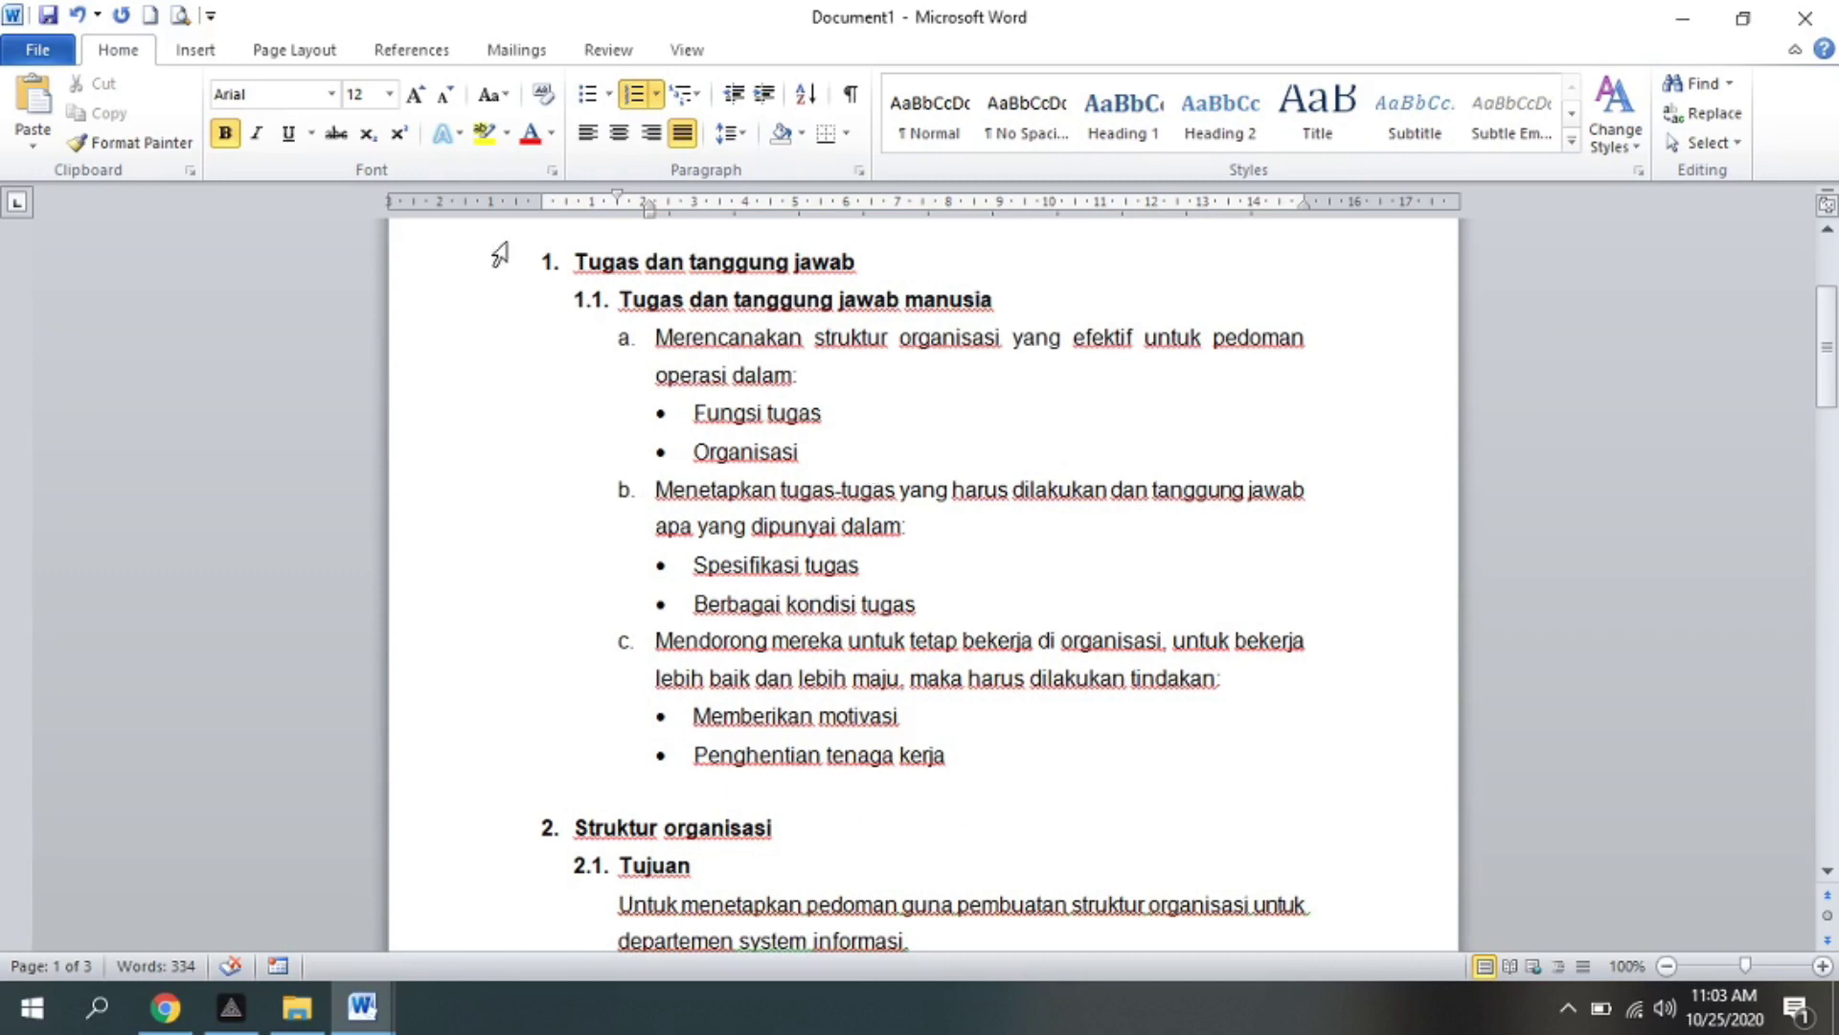
- Select from the '1. Tugas dan tanggung jawab' heading through the Kewenangan paragraph of 2.2
{"action": "mouse_move", "coordinate": [570, 263]}
{"action": "left_mouse_down"}
{"action": "mouse_move", "coordinate": [897, 518]}
{"action": "mouse_move", "coordinate": [969, 751]}
{"action": "mouse_move", "coordinate": [997, 973]}
{"action": "mouse_move", "coordinate": [1021, 868]}
{"action": "mouse_move", "coordinate": [1029, 886]}
{"action": "mouse_move", "coordinate": [1026, 537]}
{"action": "mouse_move", "coordinate": [1043, 475]}
{"action": "left_mouse_up"}
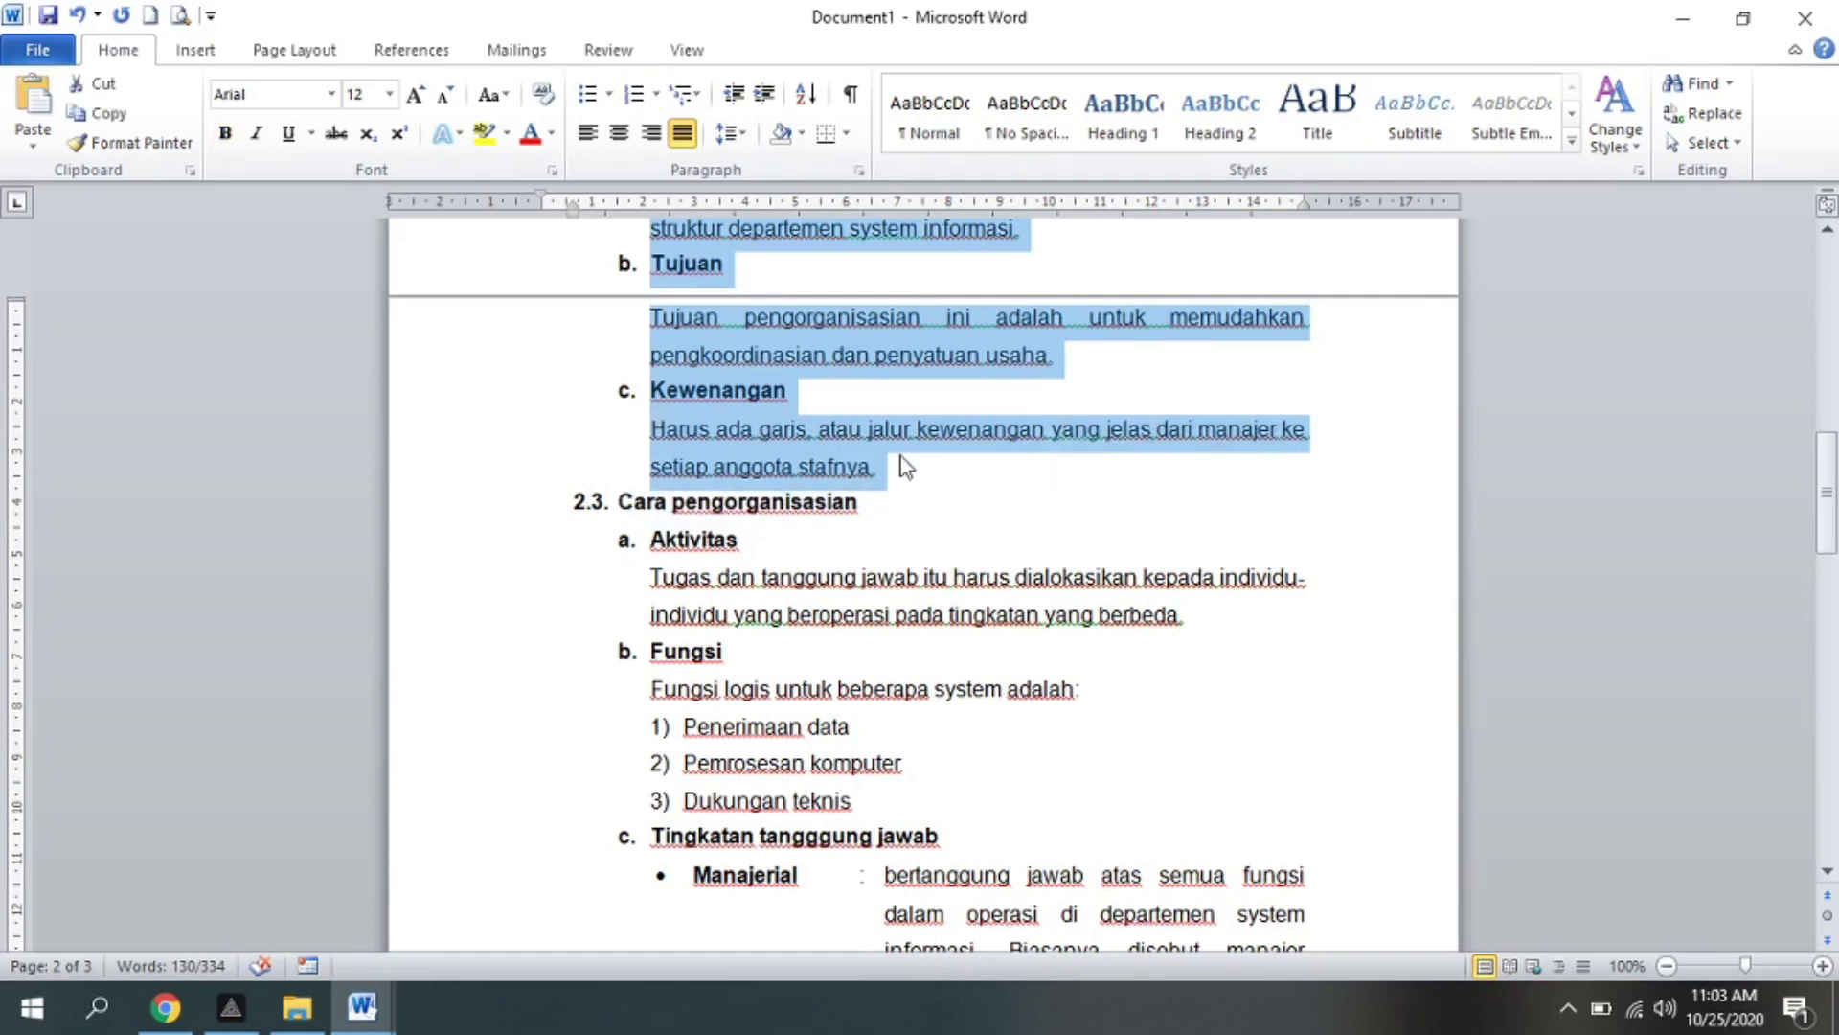
{"action": "scroll", "coordinate": [904, 467], "scroll_direction": "up", "scroll_amount": 4}
{"action": "scroll", "coordinate": [934, 741], "scroll_direction": "up", "scroll_amount": 1}
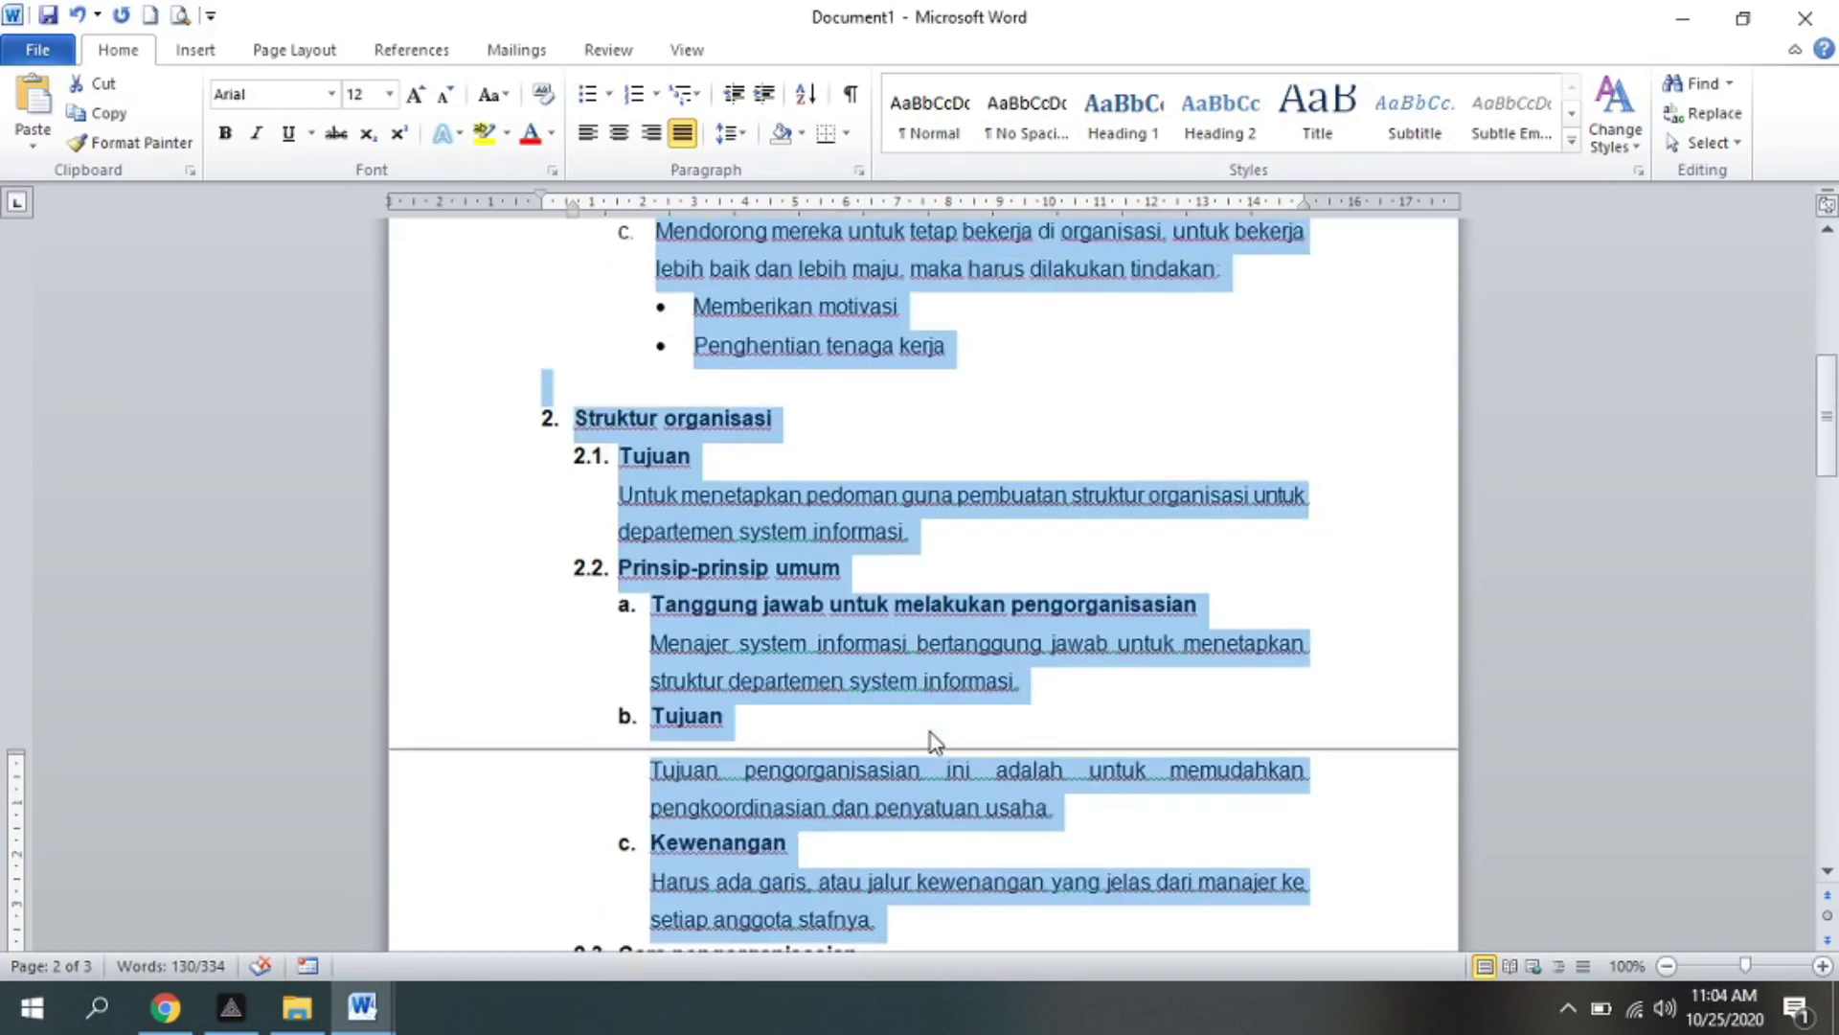
{"action": "scroll", "coordinate": [934, 741], "scroll_direction": "up", "scroll_amount": 1}
{"action": "scroll", "coordinate": [934, 740], "scroll_direction": "up", "scroll_amount": 2}
{"action": "scroll", "coordinate": [934, 741], "scroll_direction": "up", "scroll_amount": 1}
{"action": "scroll", "coordinate": [934, 741], "scroll_direction": "up", "scroll_amount": 2}
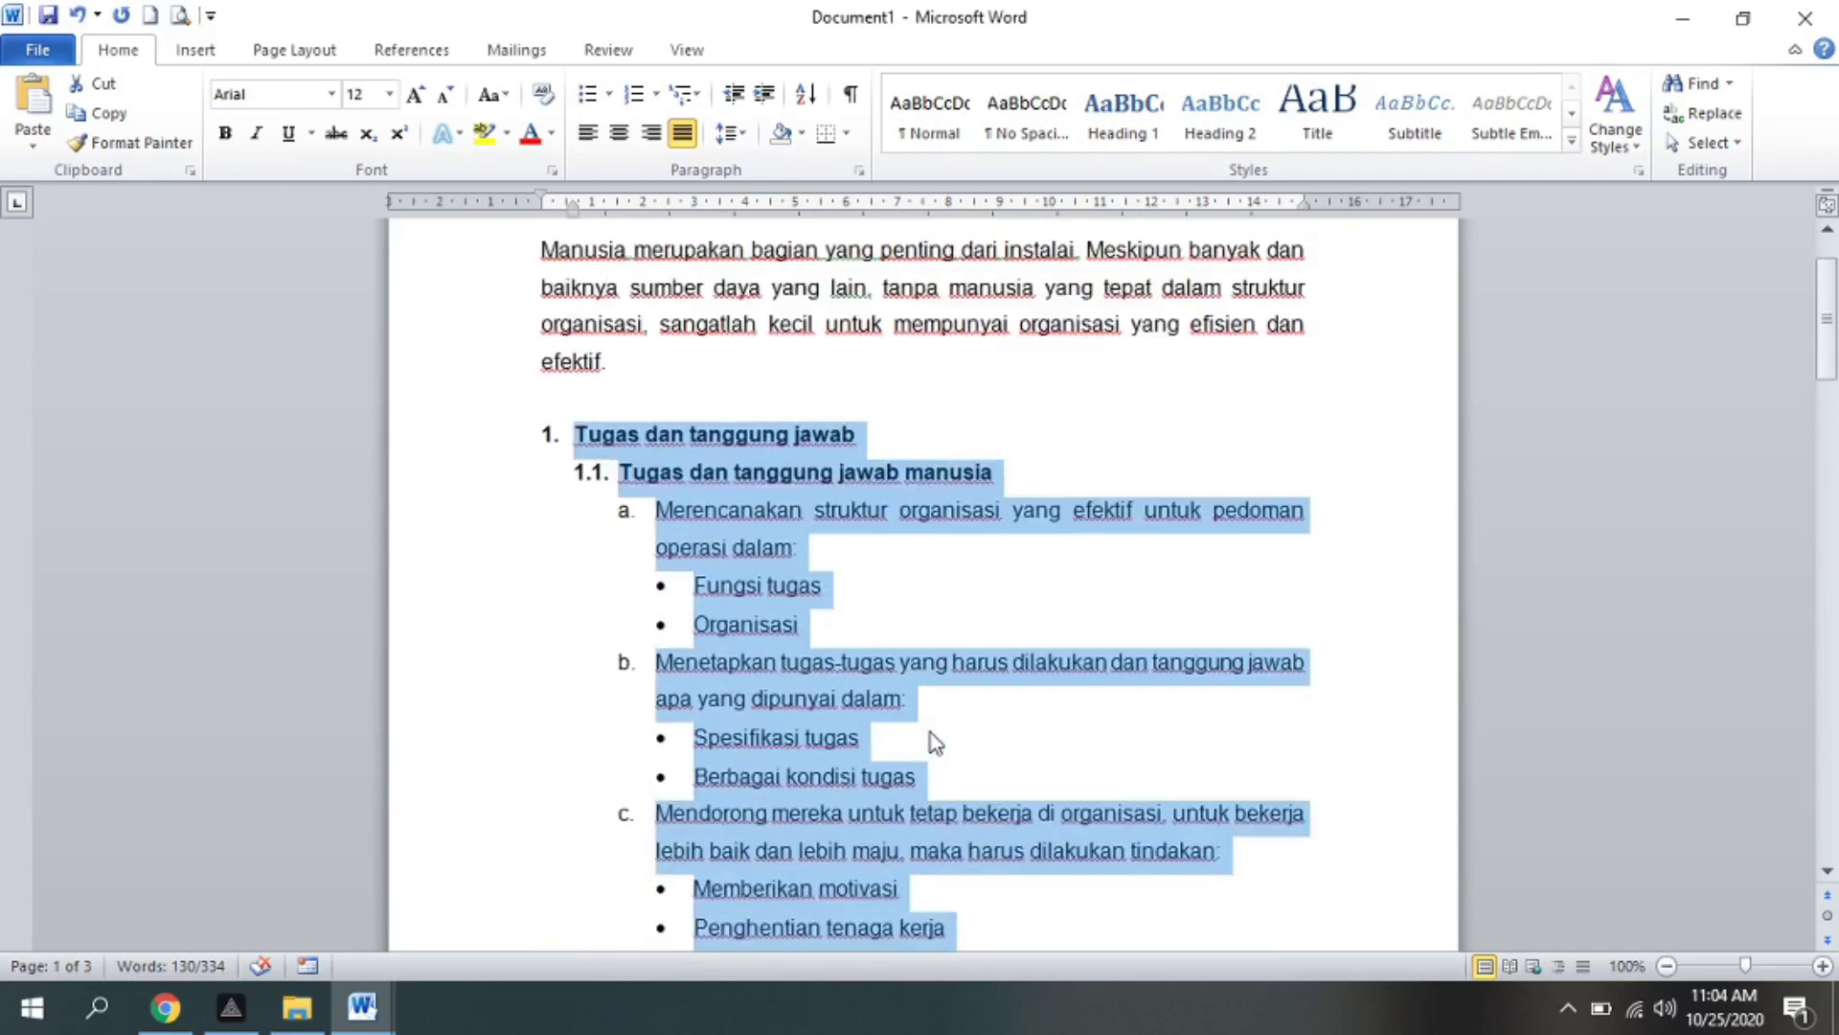
{"action": "scroll", "coordinate": [935, 741], "scroll_direction": "up", "scroll_amount": 1}
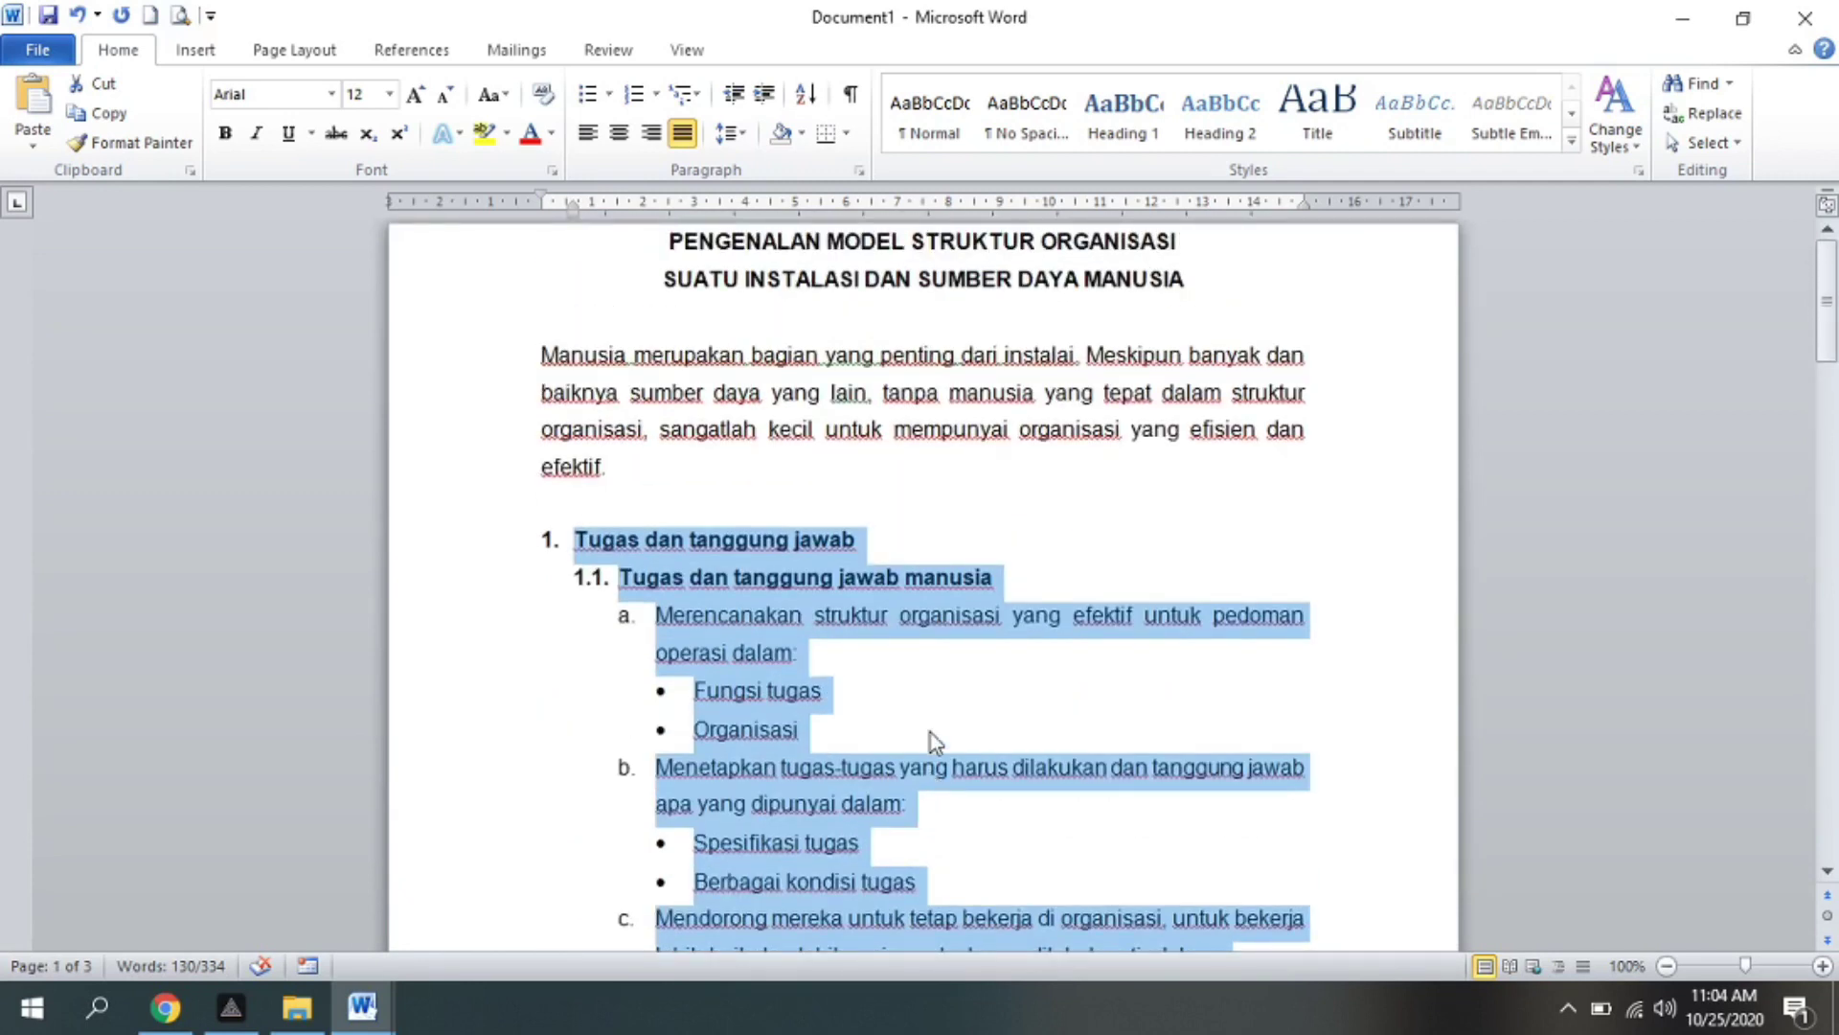
{"action": "scroll", "coordinate": [934, 741], "scroll_direction": "down", "scroll_amount": 2}
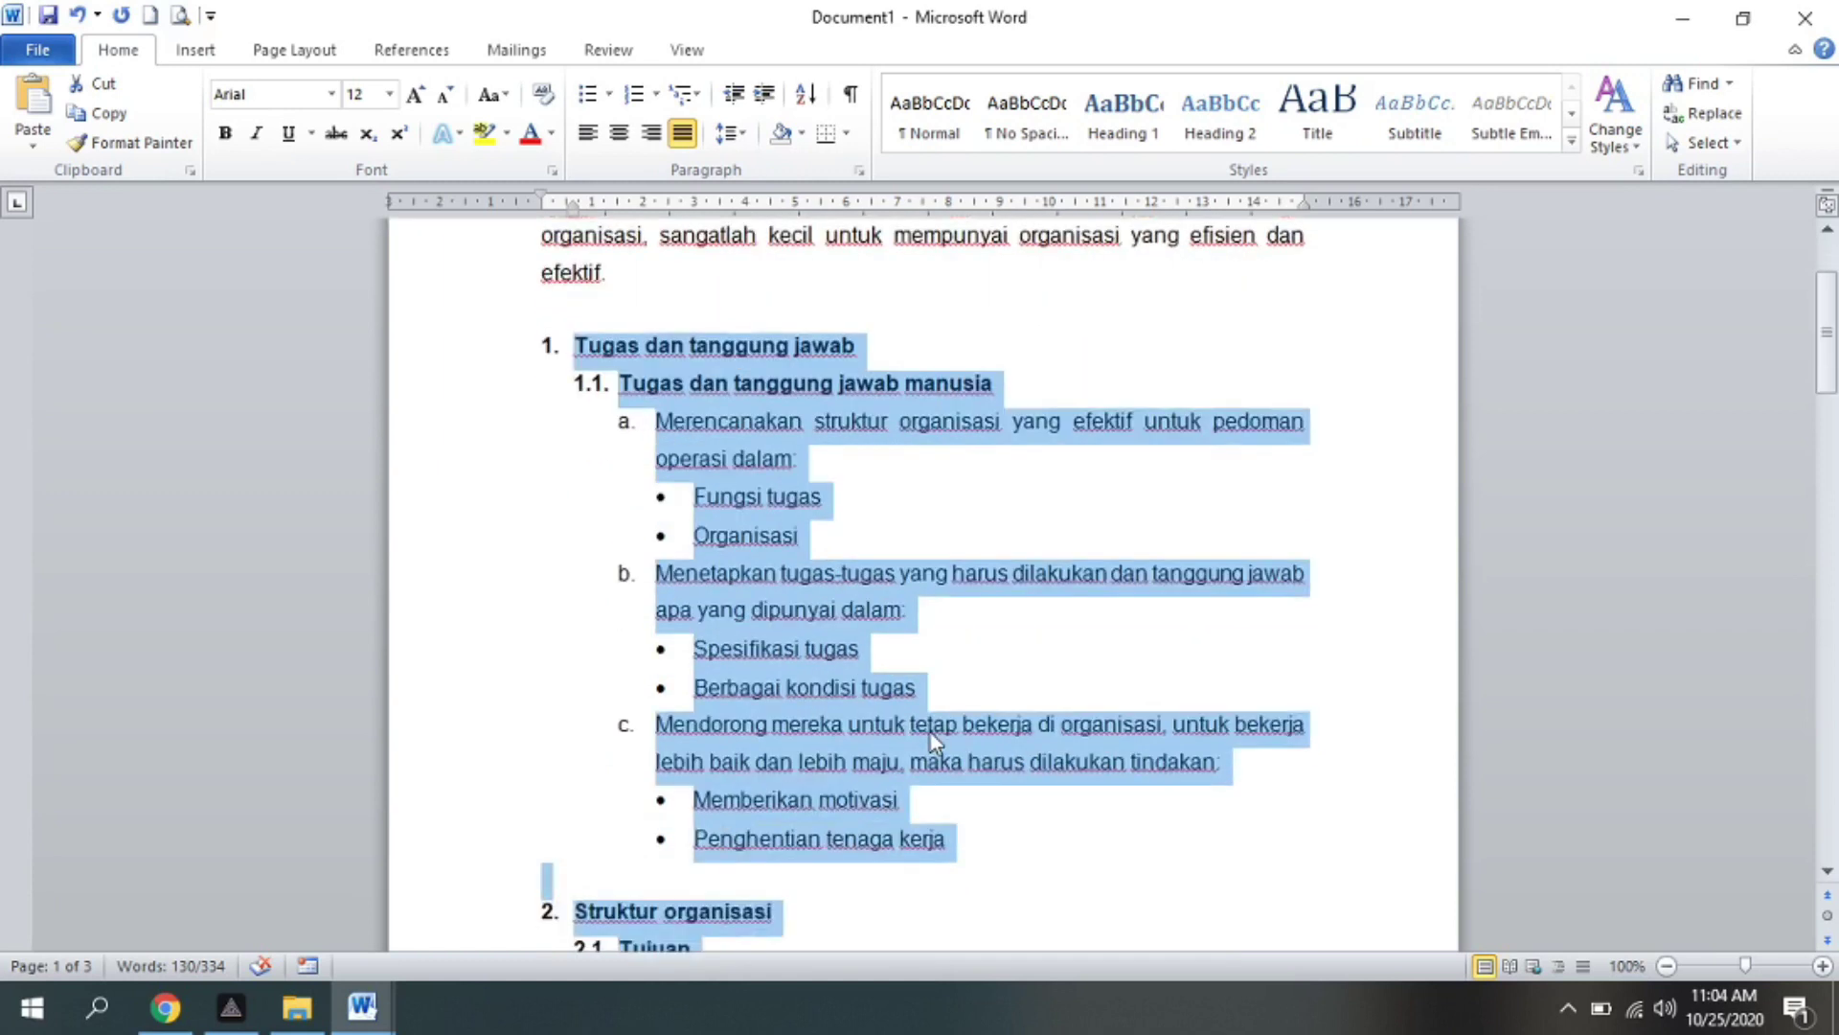
{"action": "scroll", "coordinate": [934, 740], "scroll_direction": "down", "scroll_amount": 1}
{"action": "scroll", "coordinate": [929, 738], "scroll_direction": "down", "scroll_amount": 2}
{"action": "scroll", "coordinate": [930, 738], "scroll_direction": "down", "scroll_amount": 2}
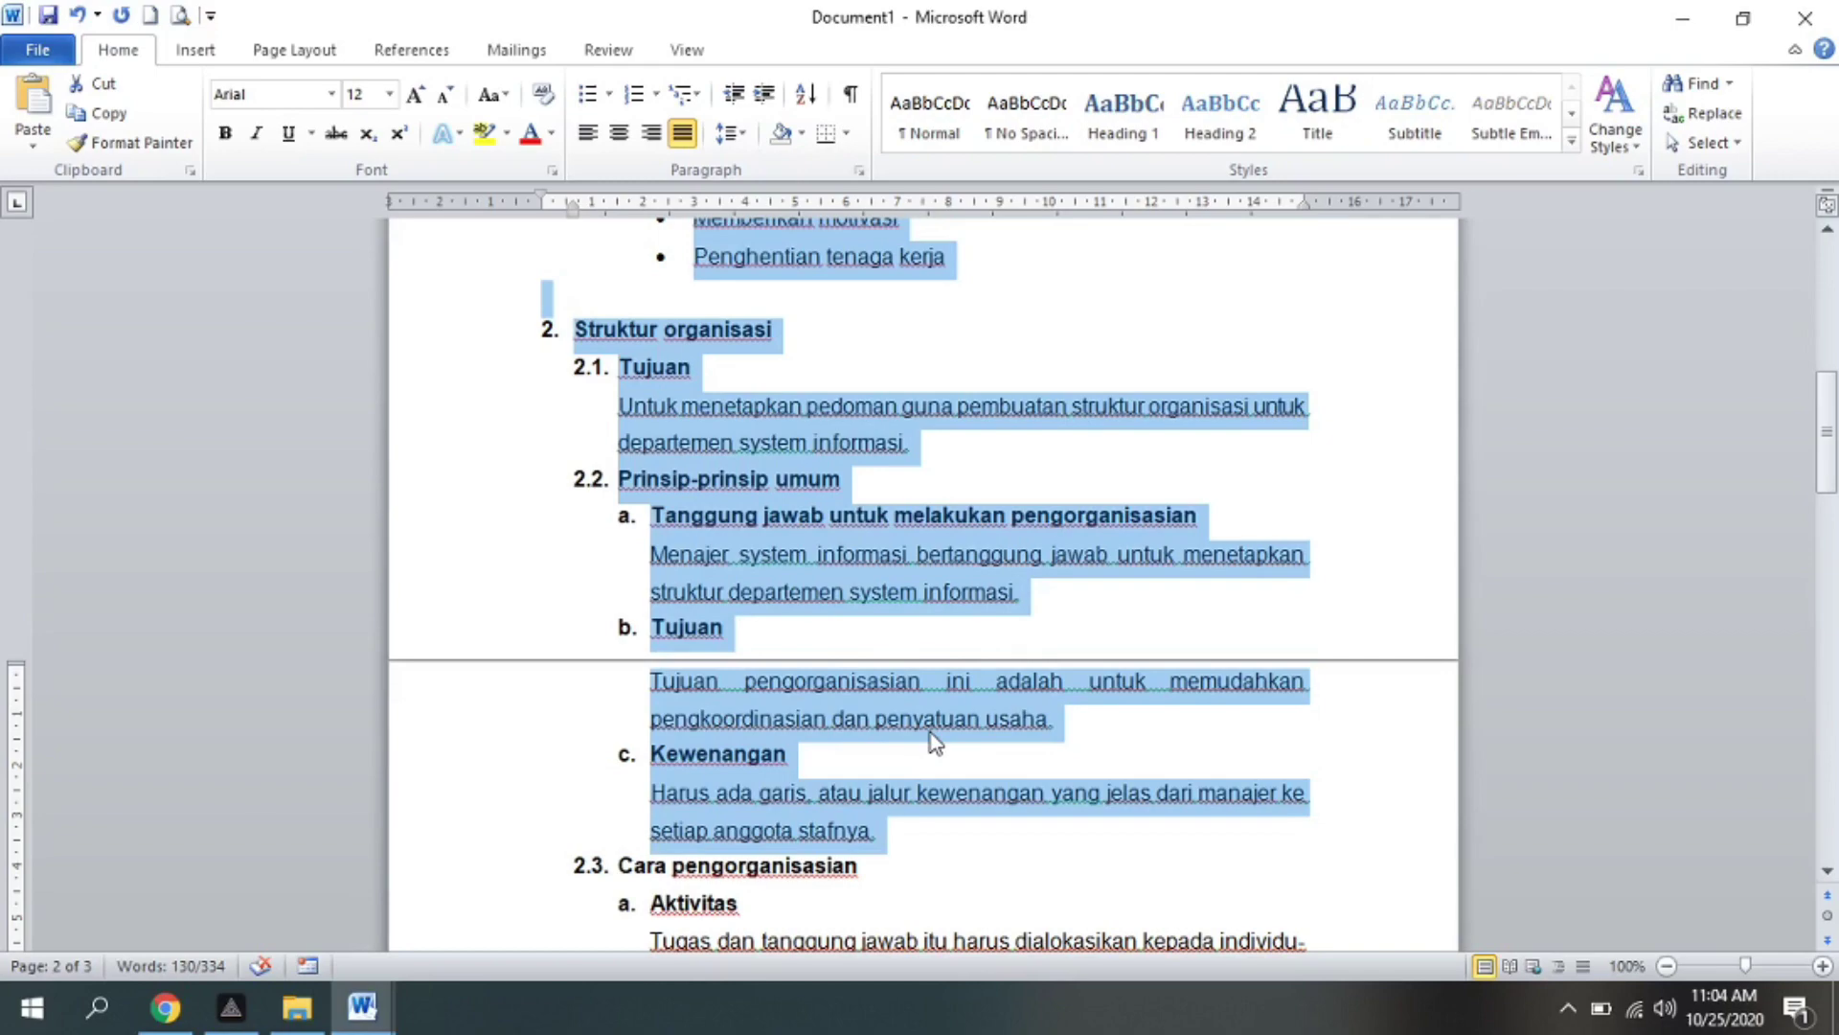
{"action": "scroll", "coordinate": [934, 741], "scroll_direction": "up", "scroll_amount": 1}
{"action": "scroll", "coordinate": [670, 575], "scroll_direction": "up", "scroll_amount": 3}
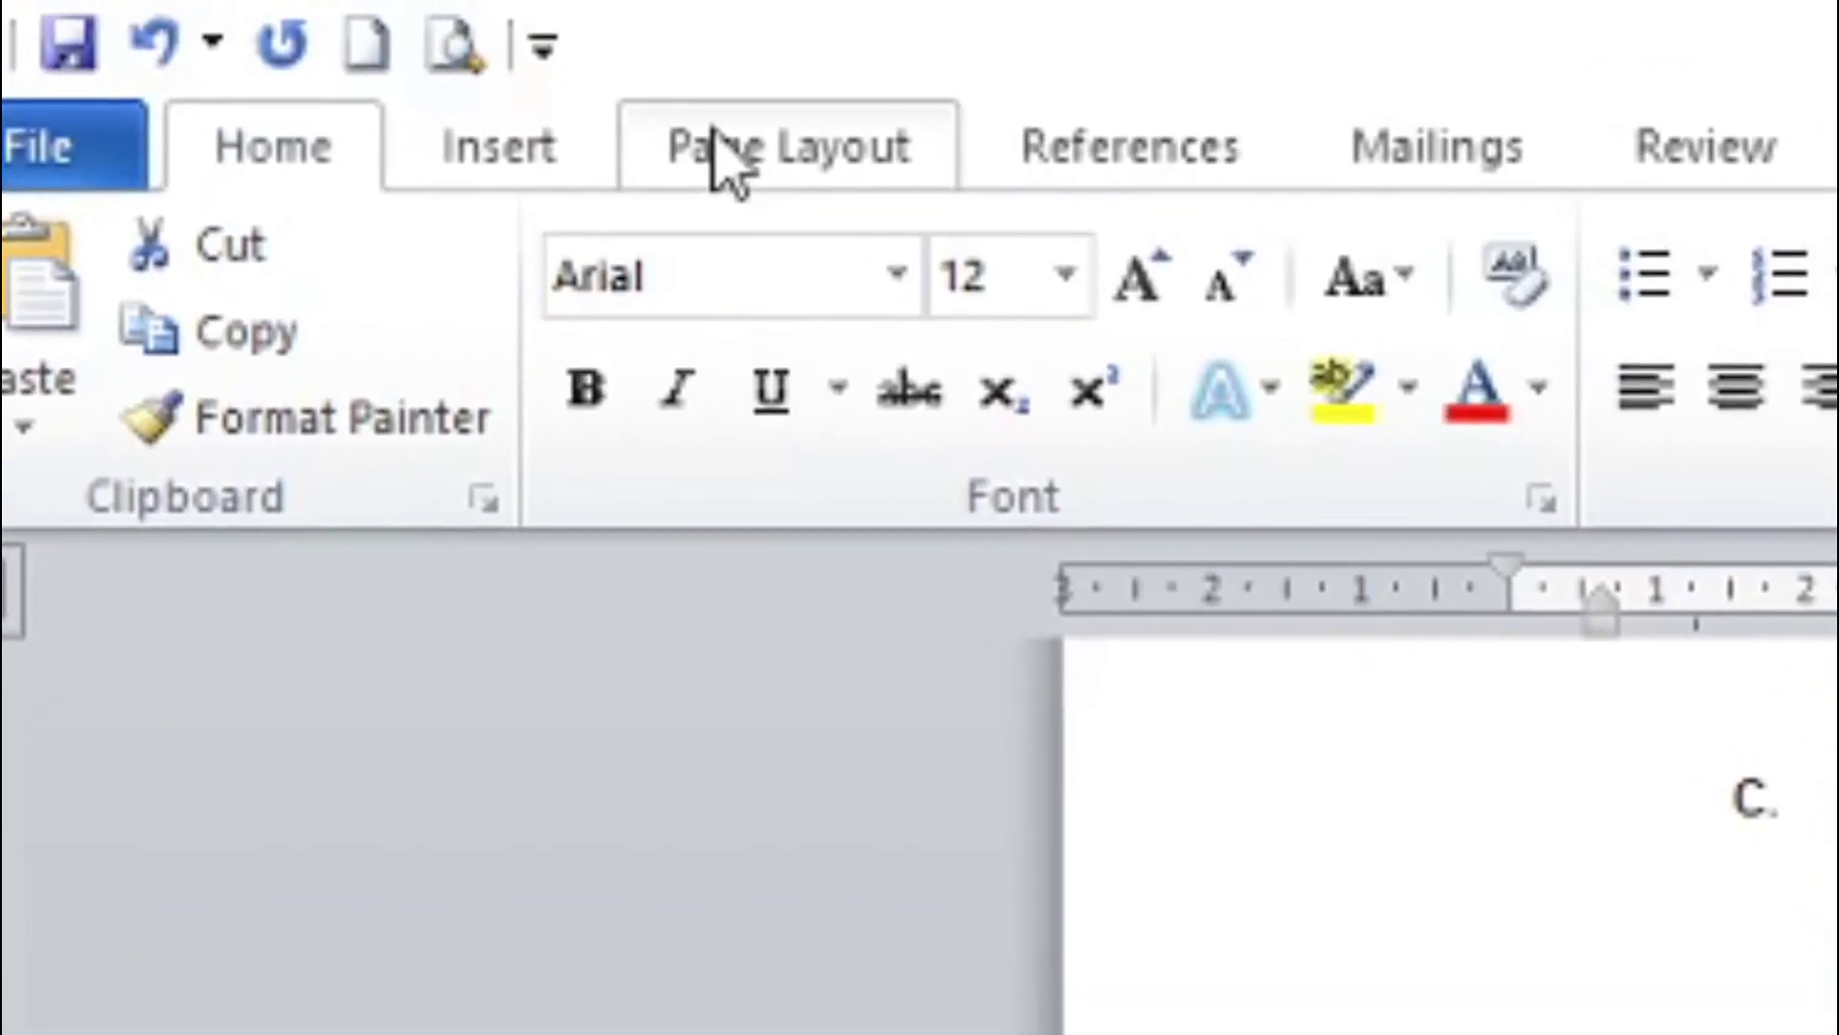
- Format the selected sections as two columns, 1 cm apart, with a line between
{"action": "left_click", "coordinate": [733, 158]}
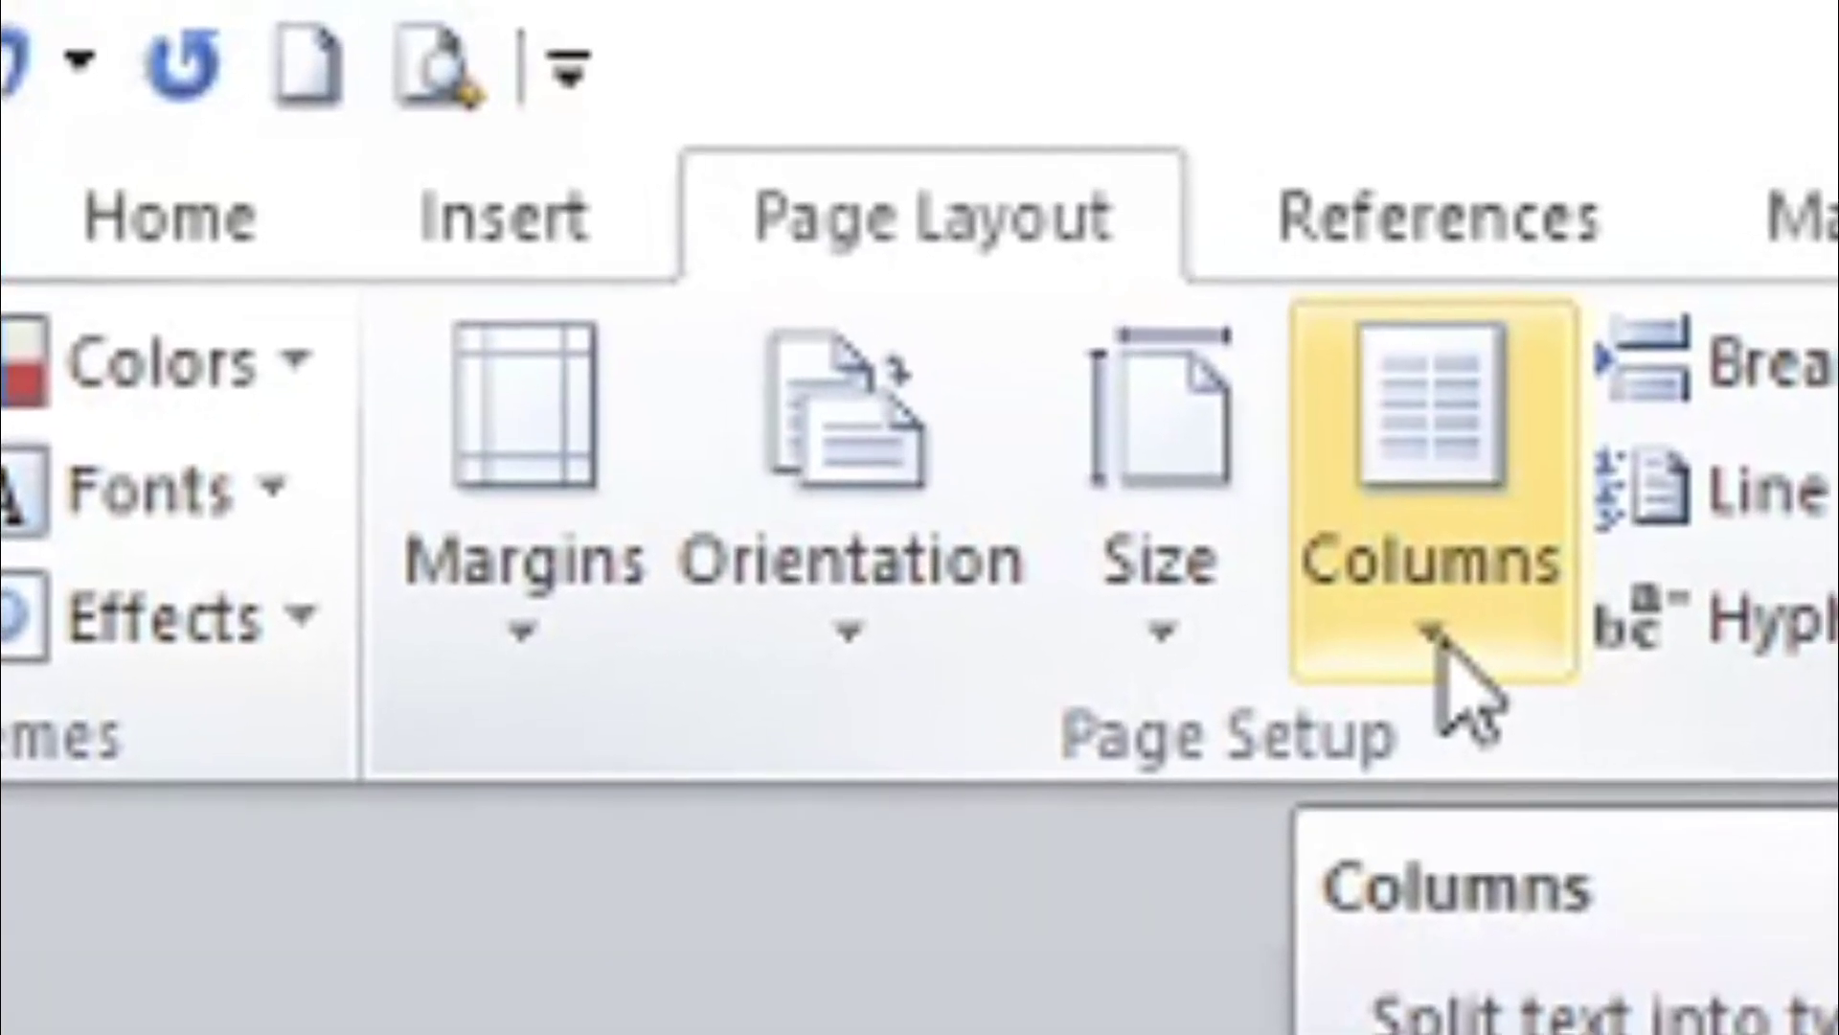
{"action": "left_click", "coordinate": [1441, 650]}
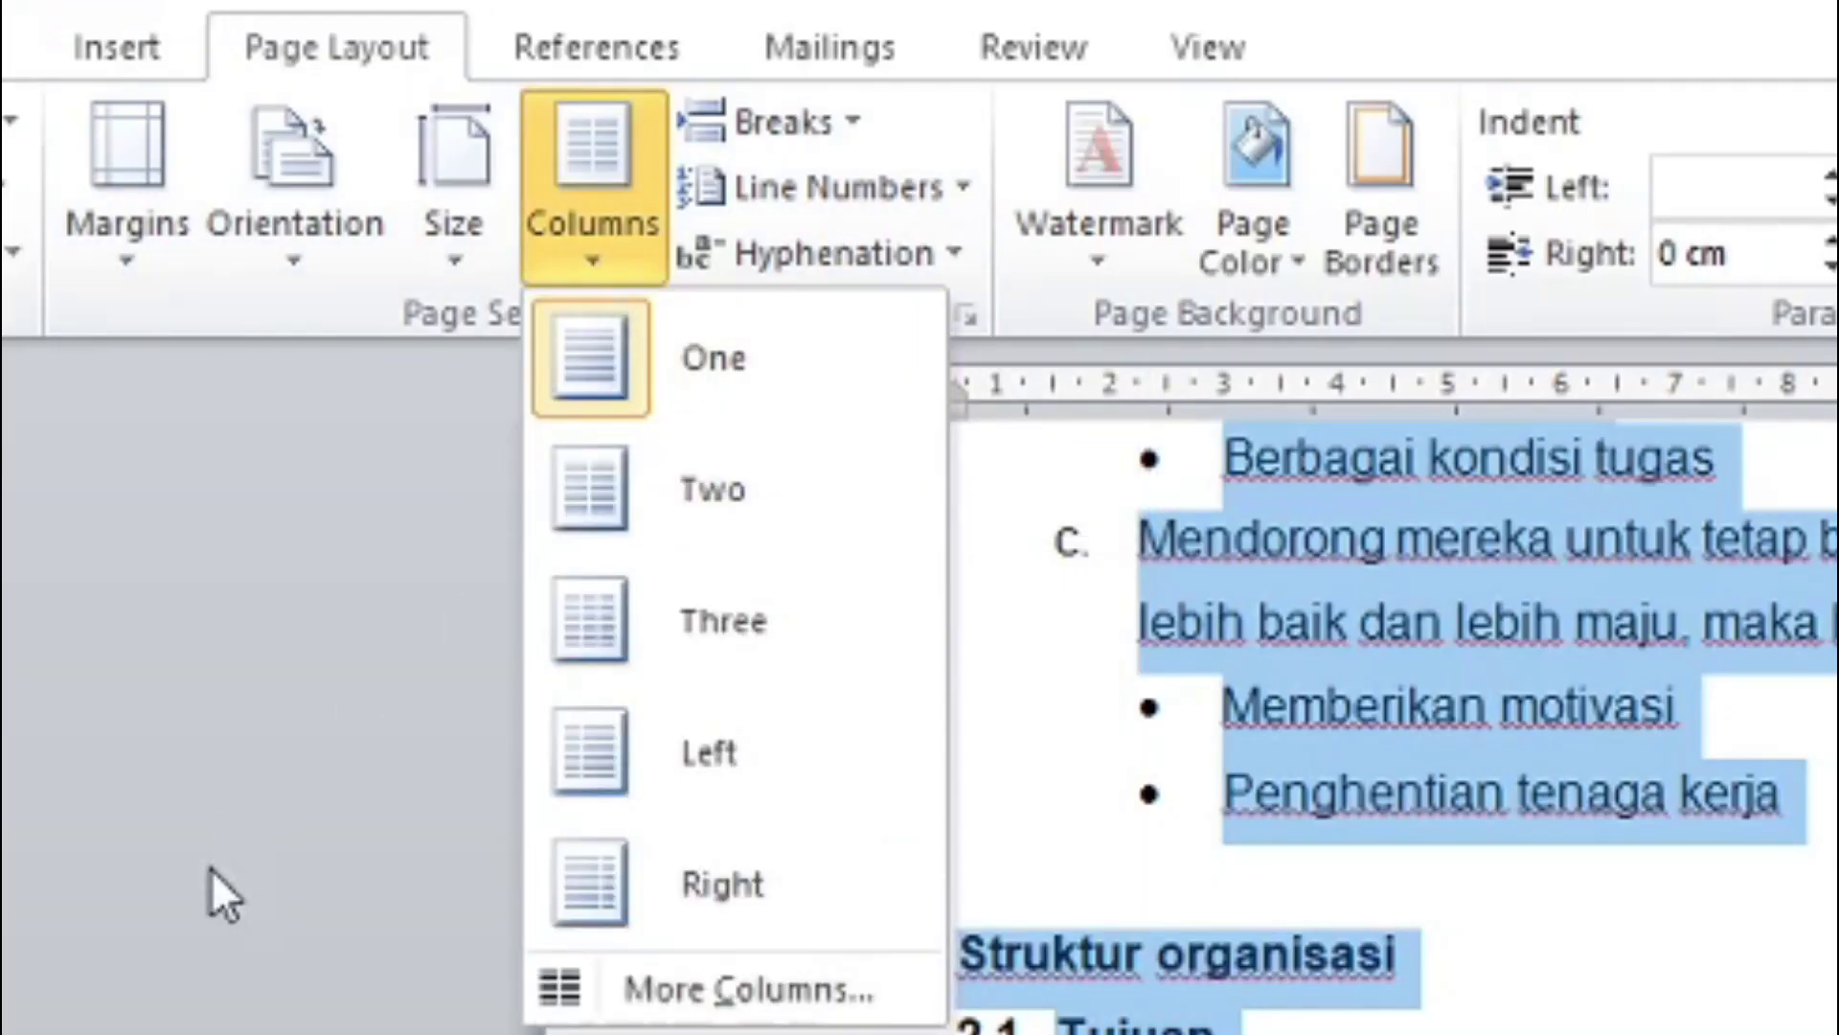
{"action": "left_click", "coordinate": [714, 991]}
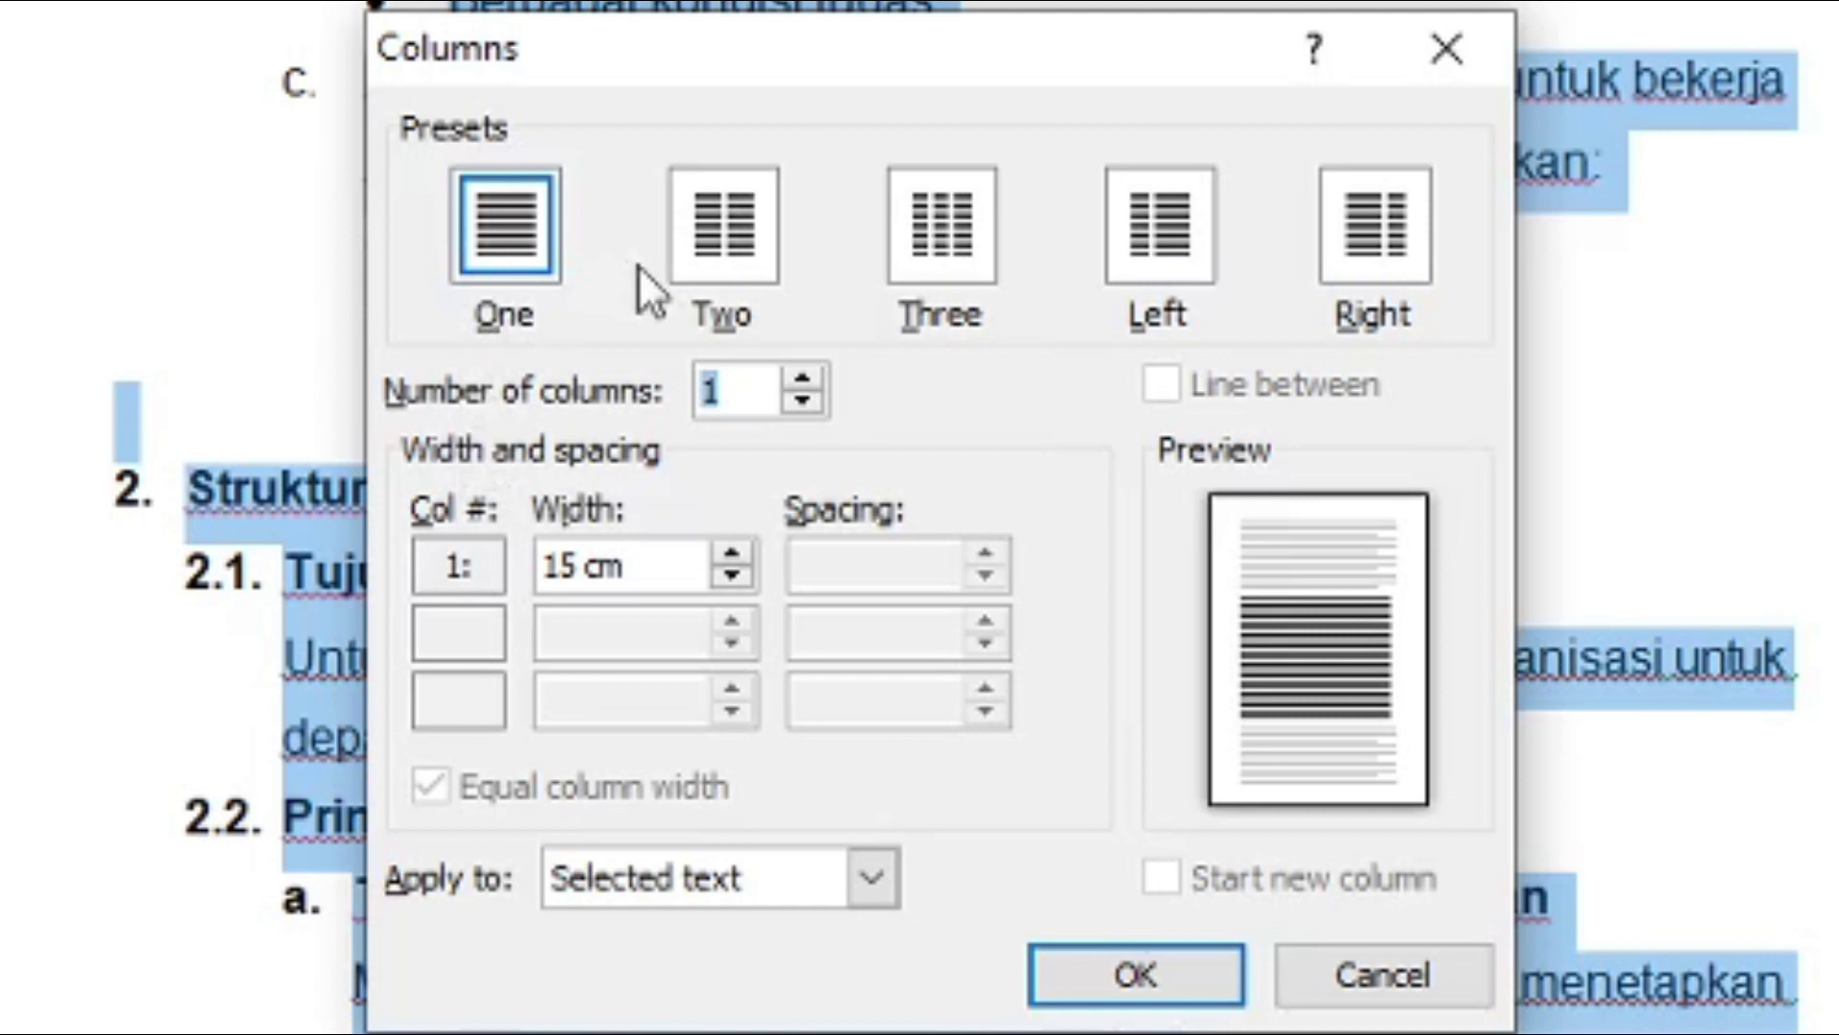
{"action": "left_click", "coordinate": [737, 239]}
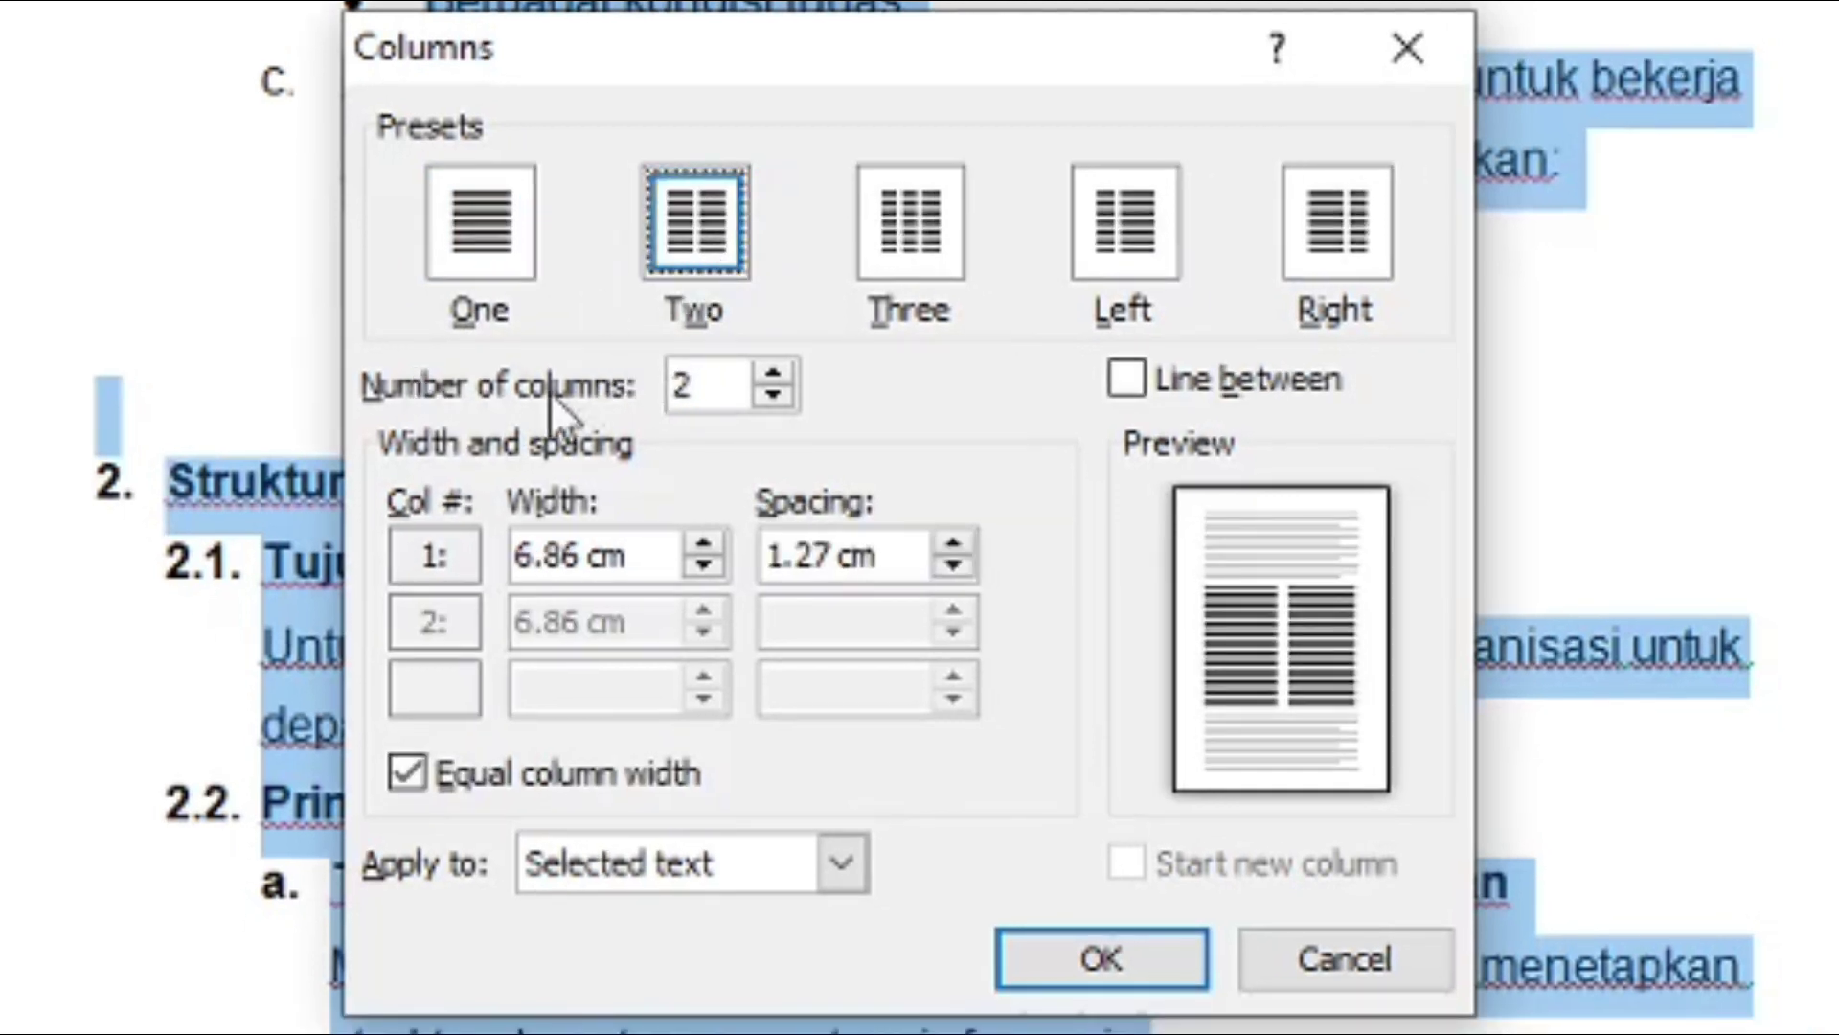
{"action": "left_click", "coordinate": [773, 395]}
{"action": "left_click", "coordinate": [768, 377]}
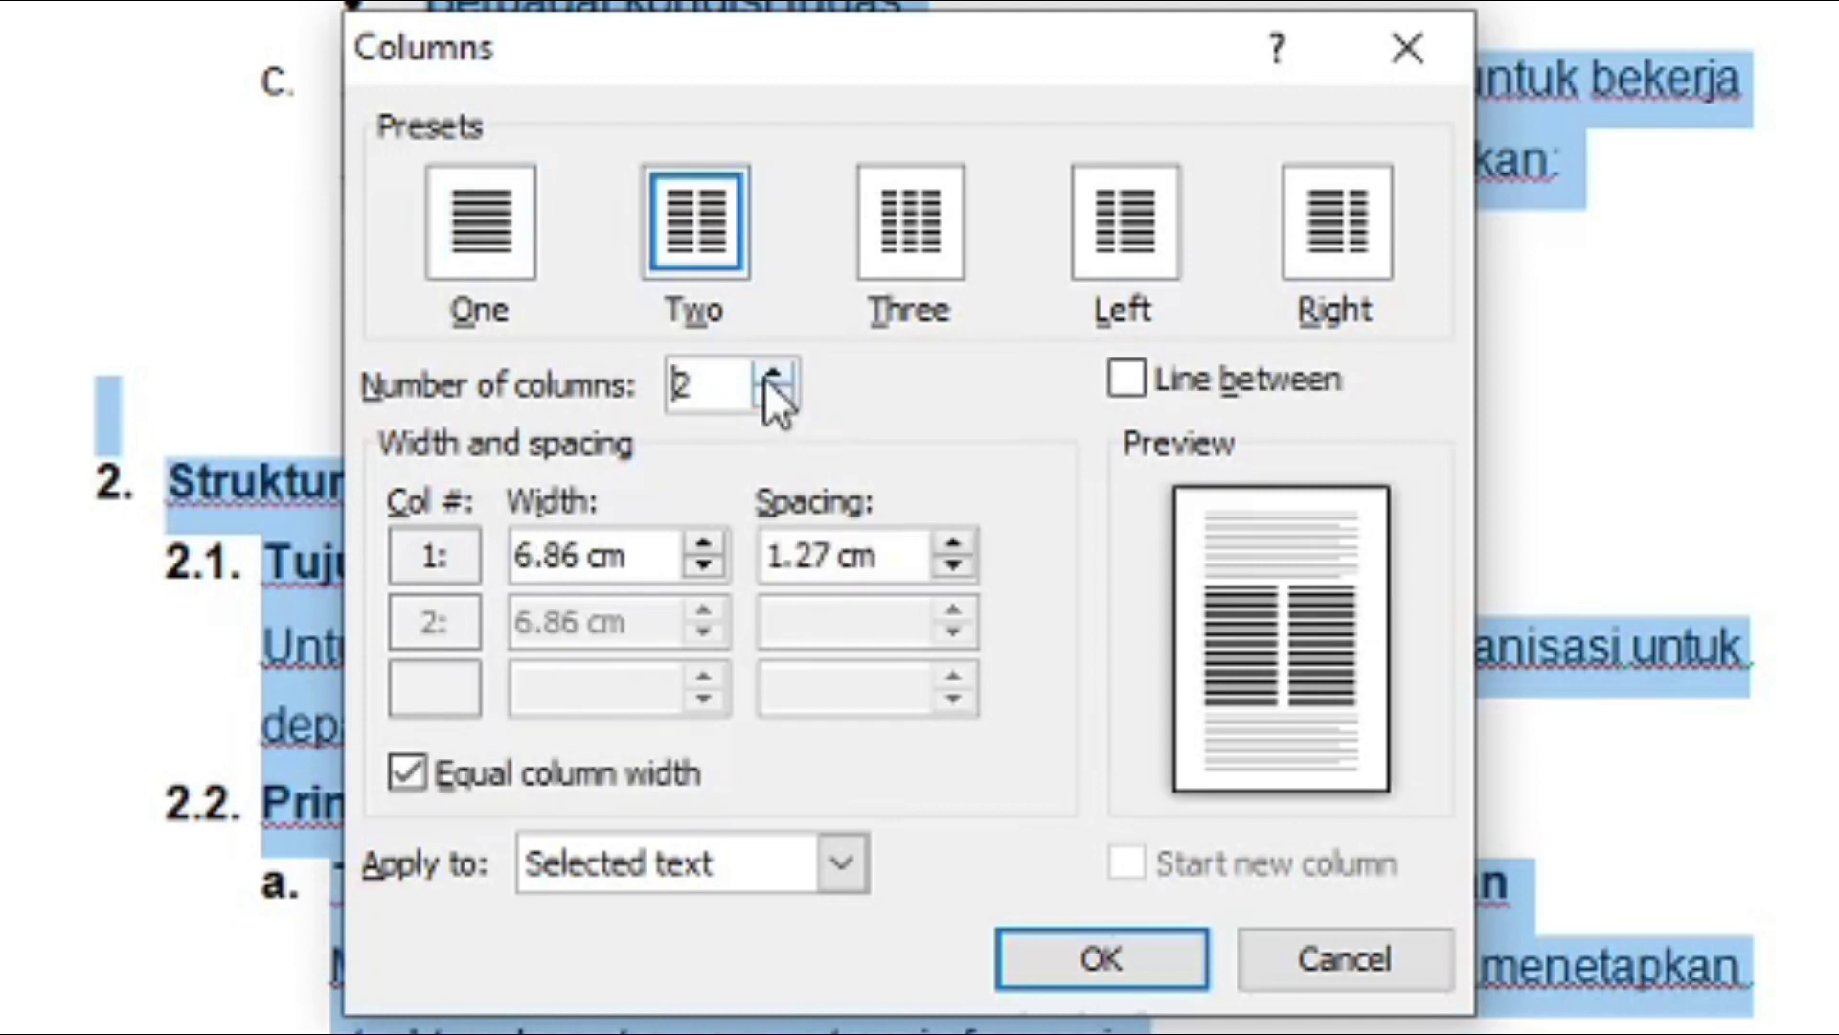
{"action": "left_click", "coordinate": [768, 377]}
{"action": "left_click", "coordinate": [774, 401]}
{"action": "double_click", "coordinate": [694, 384]}
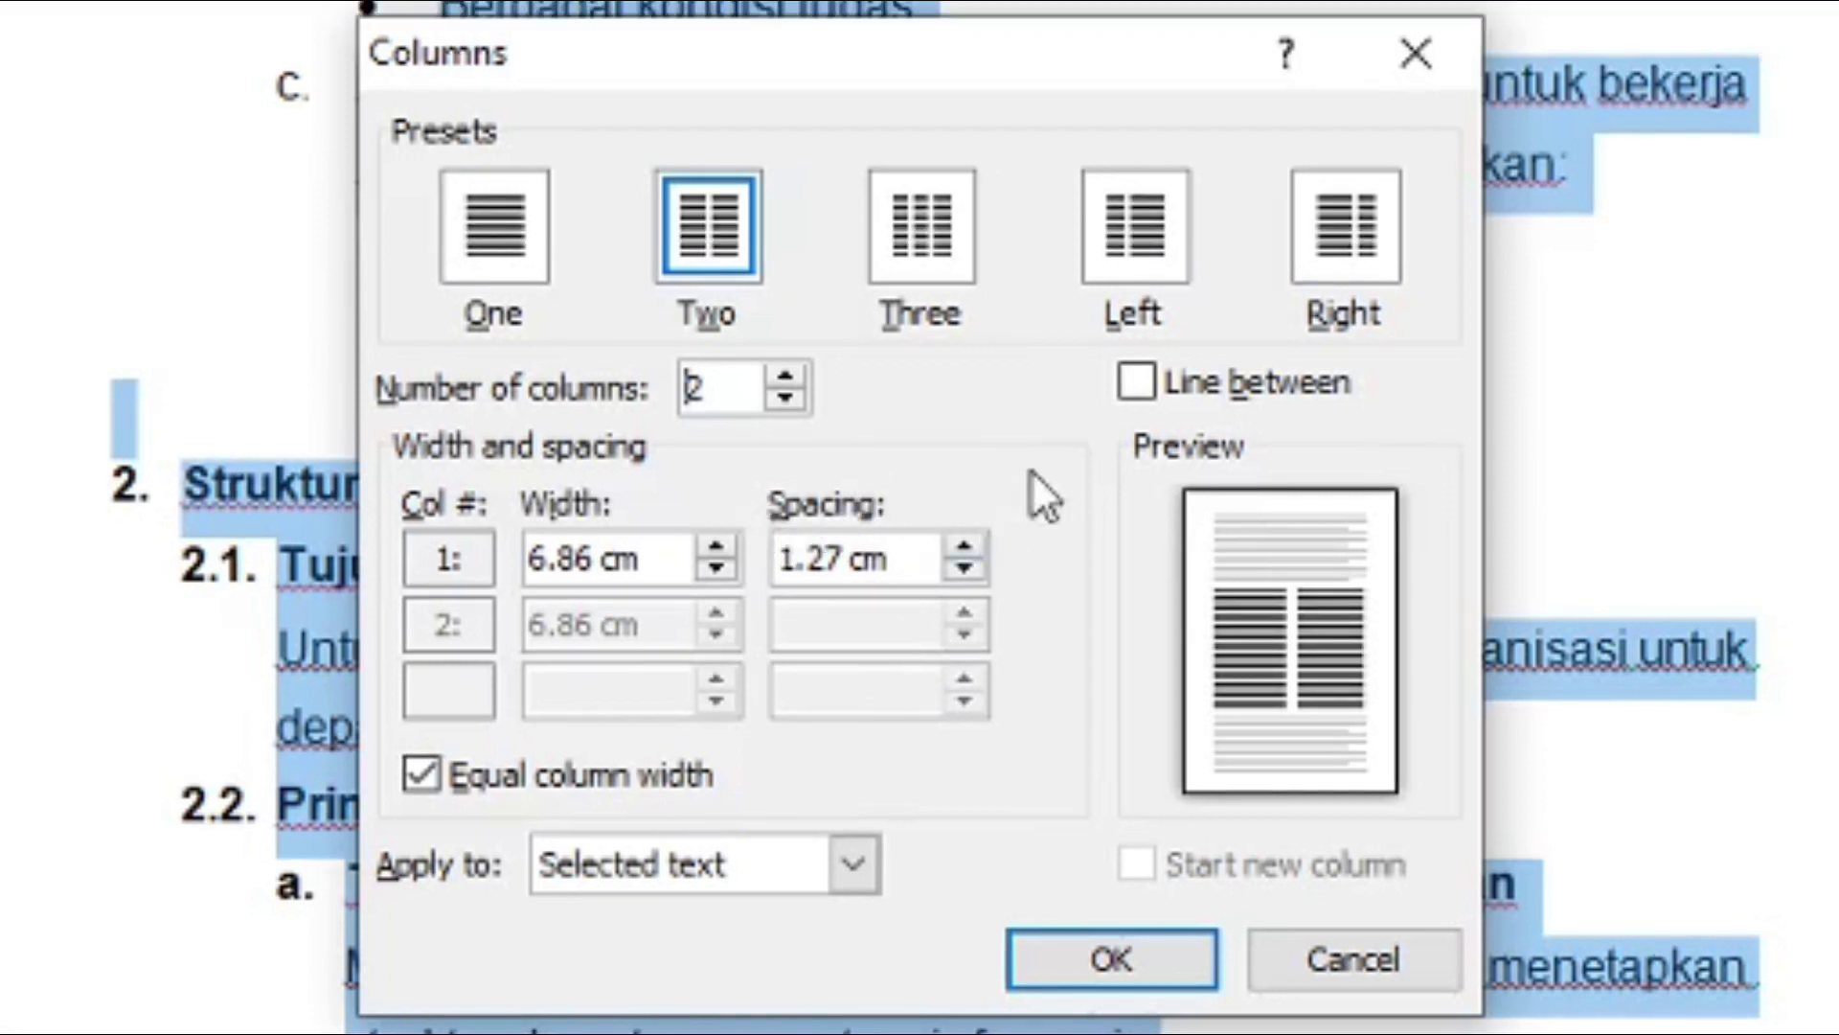
{"action": "left_click", "coordinate": [963, 569]}
{"action": "left_click", "coordinate": [963, 569]}
{"action": "left_click", "coordinate": [963, 569]}
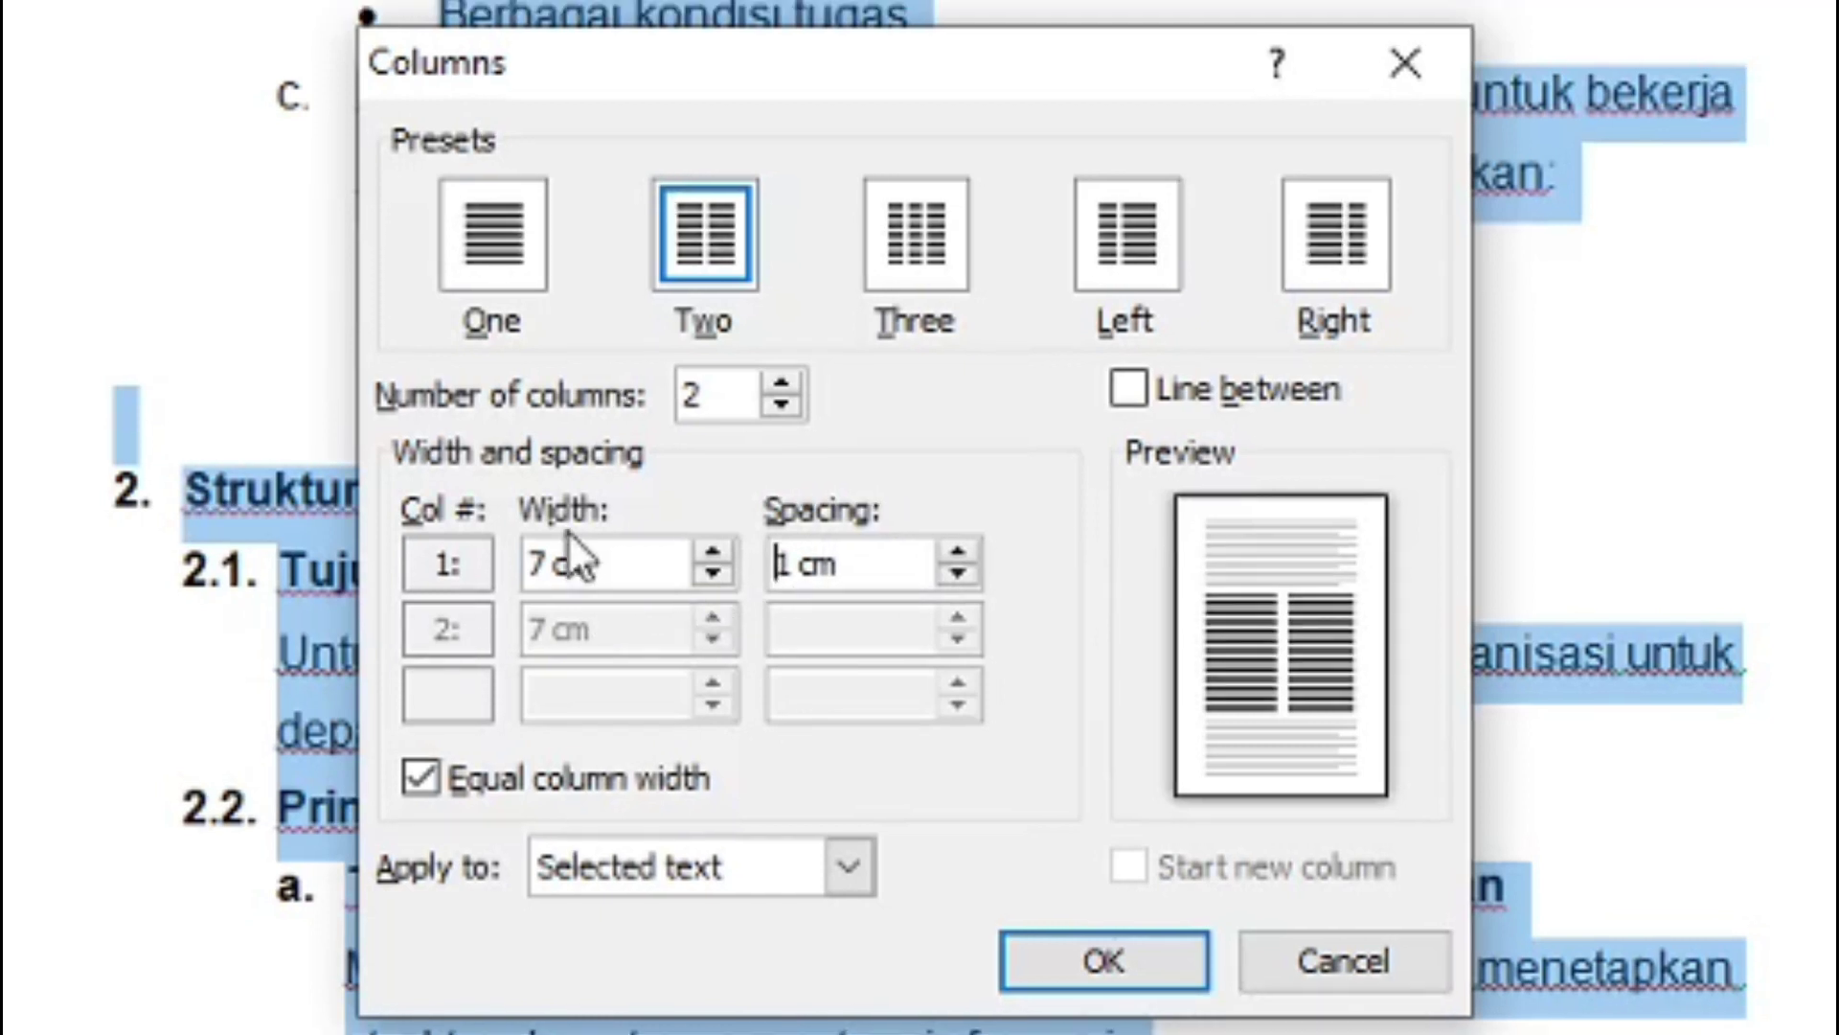
{"action": "left_click", "coordinate": [1127, 391]}
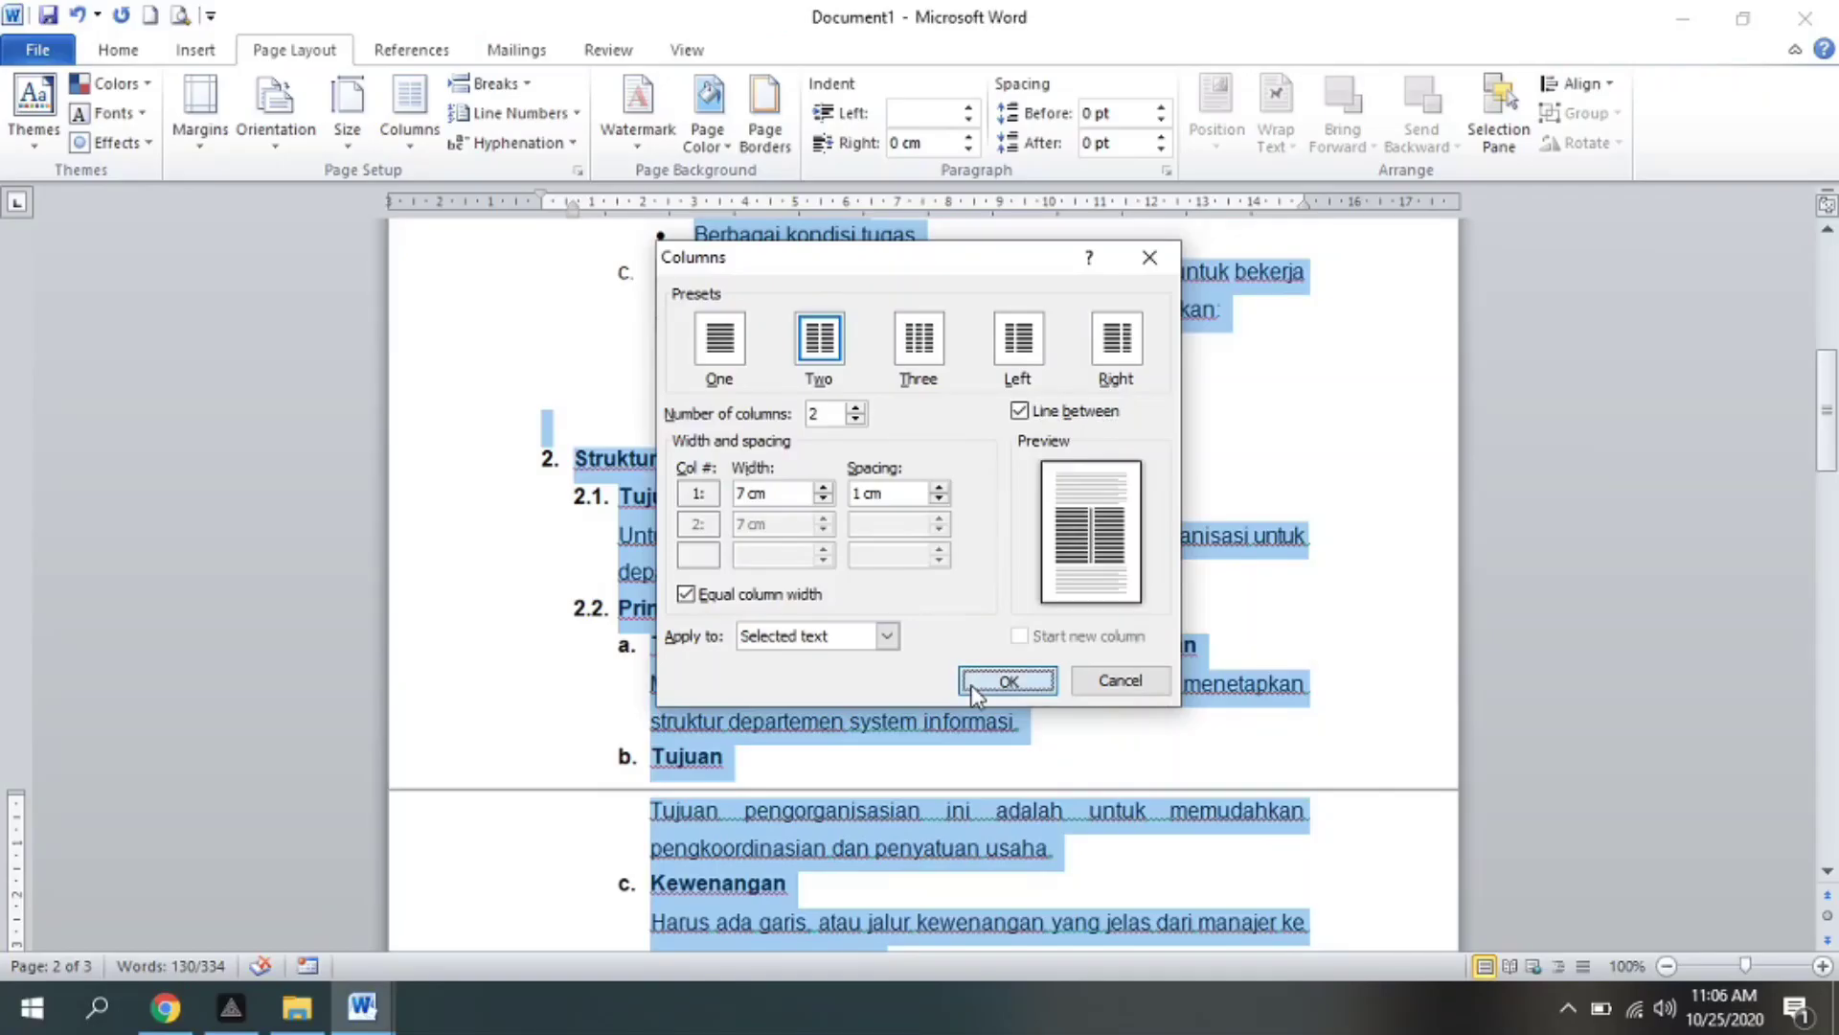
{"action": "left_click", "coordinate": [1026, 971]}
- Return to the top and put the insertion point at the start of 'Manusia'
{"action": "scroll", "coordinate": [973, 698], "scroll_direction": "up", "scroll_amount": 3}
{"action": "scroll", "coordinate": [976, 696], "scroll_direction": "up", "scroll_amount": 1}
{"action": "scroll", "coordinate": [975, 696], "scroll_direction": "up", "scroll_amount": 1}
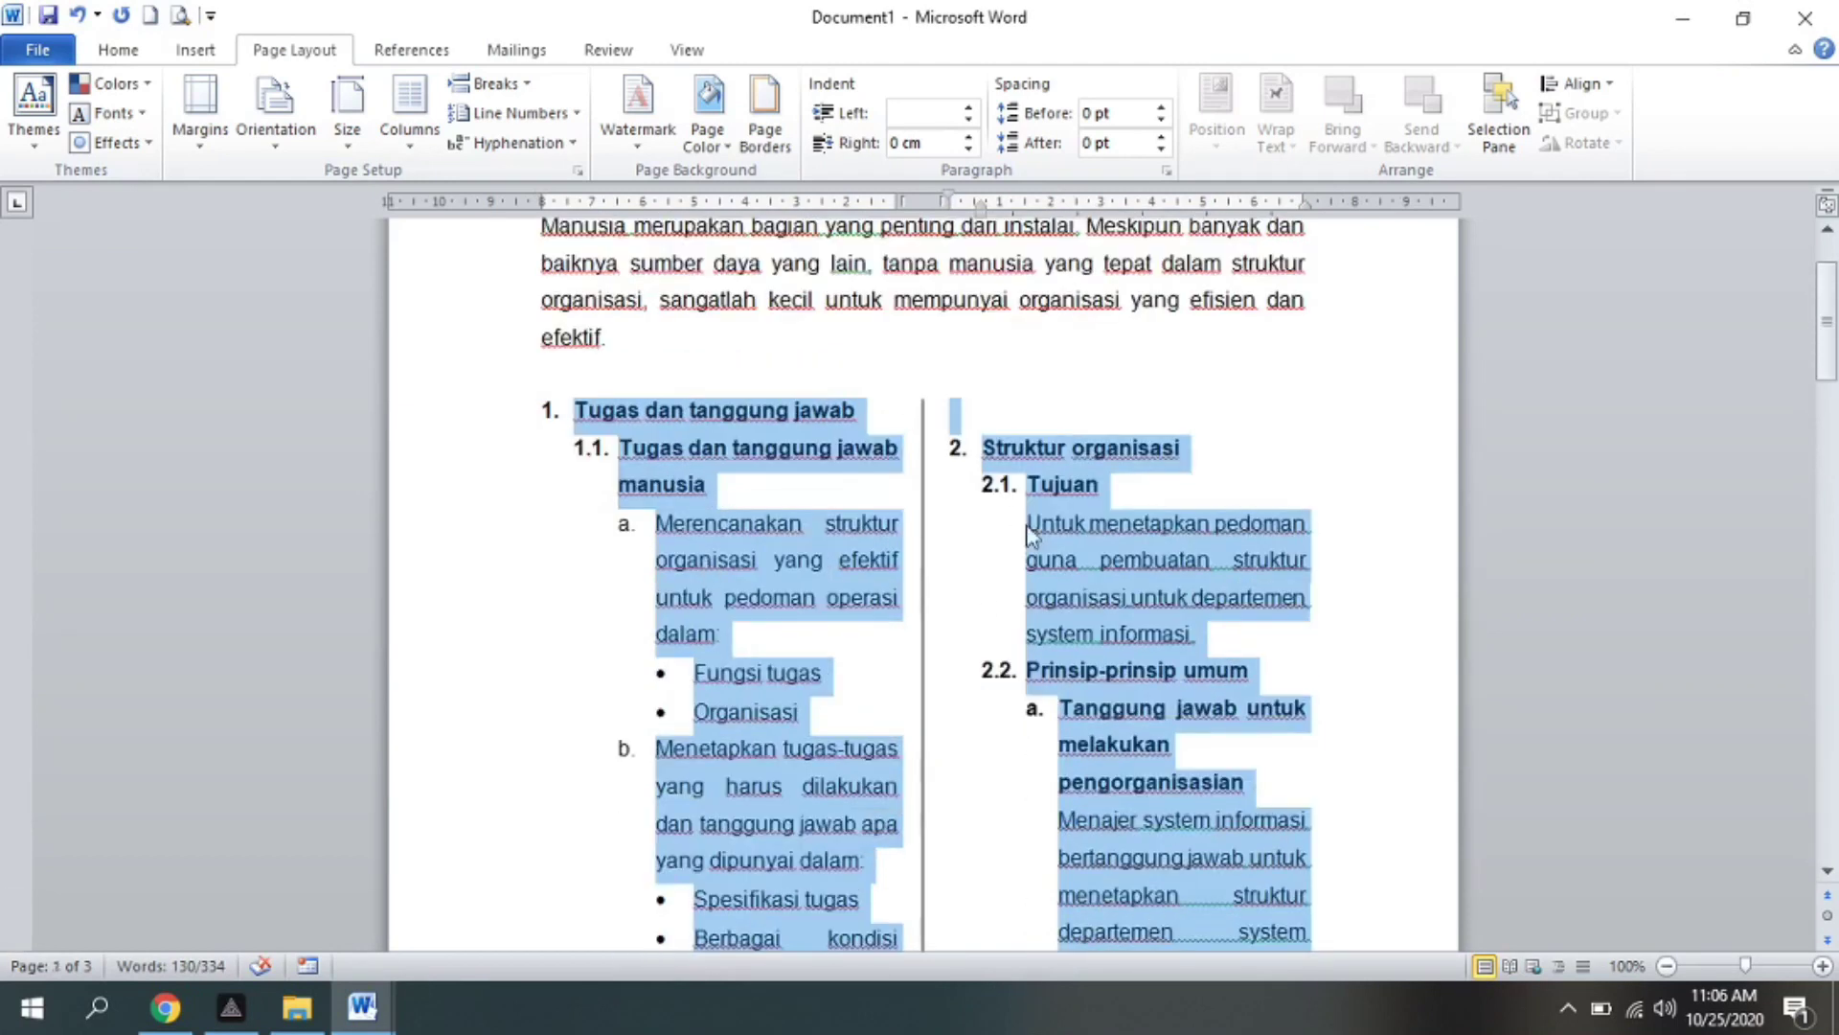
{"action": "scroll", "coordinate": [843, 632], "scroll_direction": "down", "scroll_amount": 4}
{"action": "scroll", "coordinate": [843, 636], "scroll_direction": "down", "scroll_amount": 5}
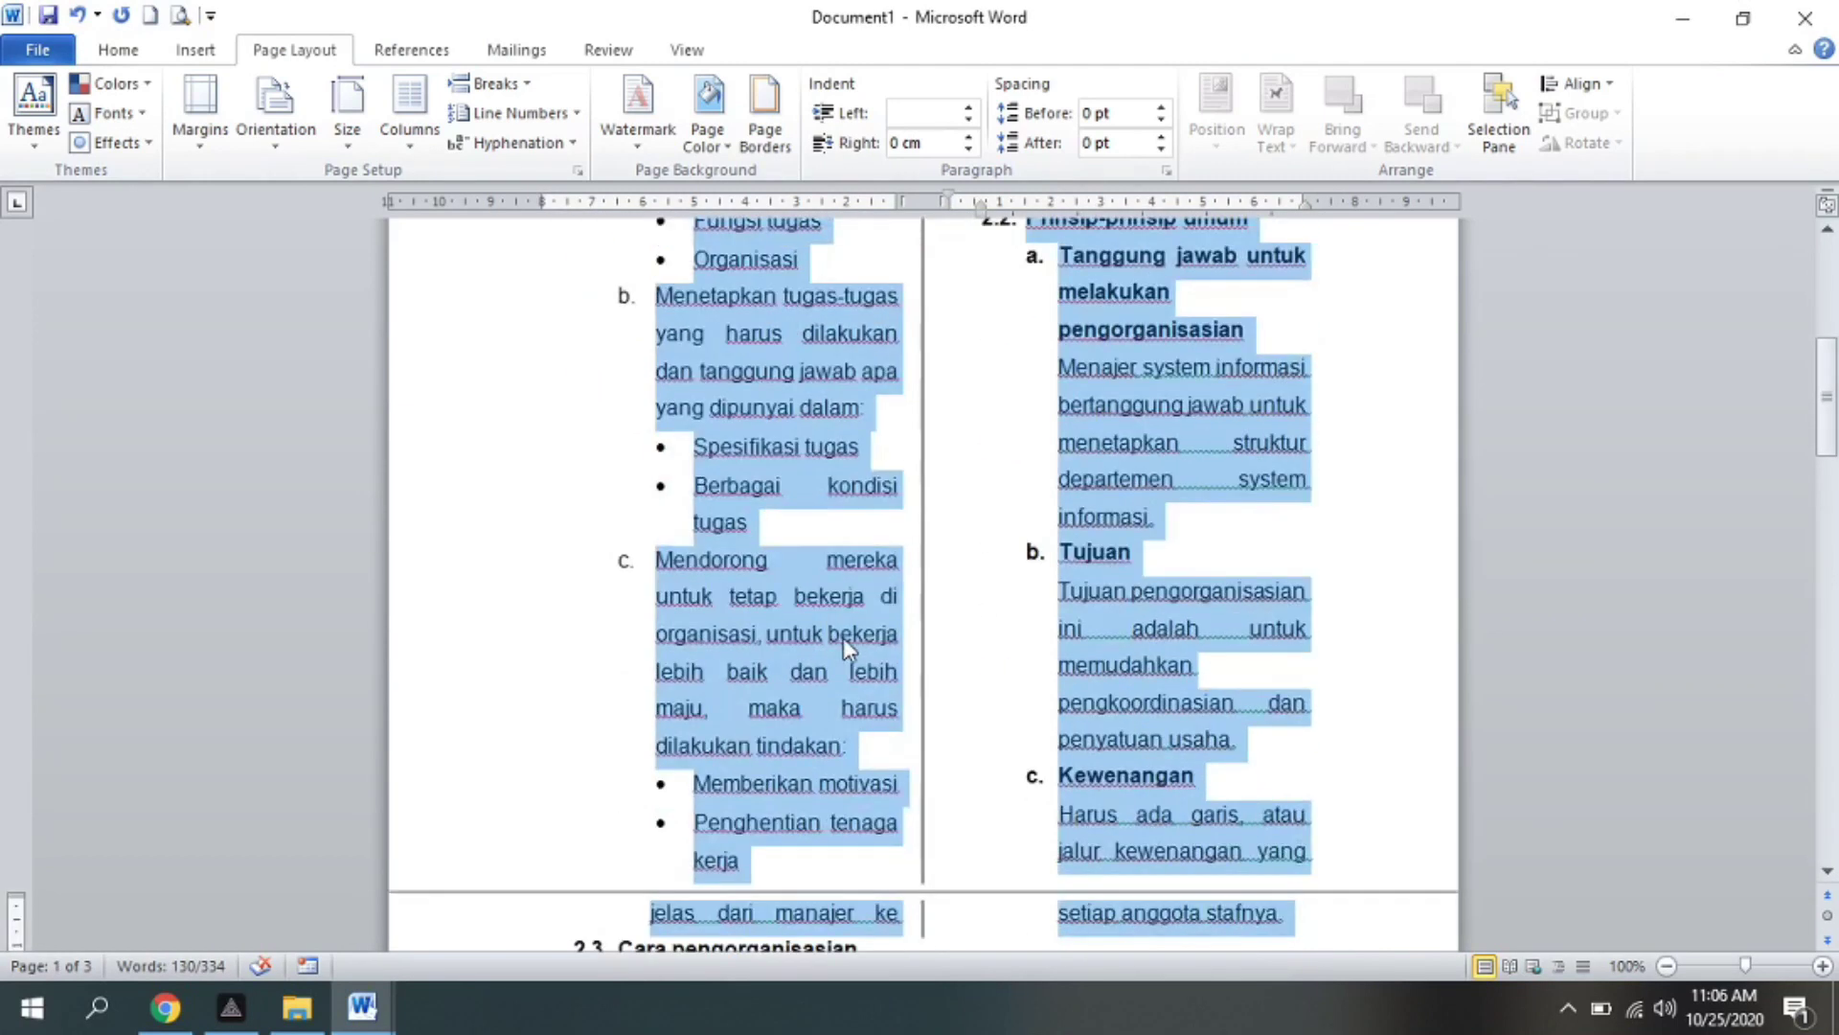
{"action": "scroll", "coordinate": [843, 636], "scroll_direction": "up", "scroll_amount": 8}
{"action": "scroll", "coordinate": [843, 644], "scroll_direction": "up", "scroll_amount": 1}
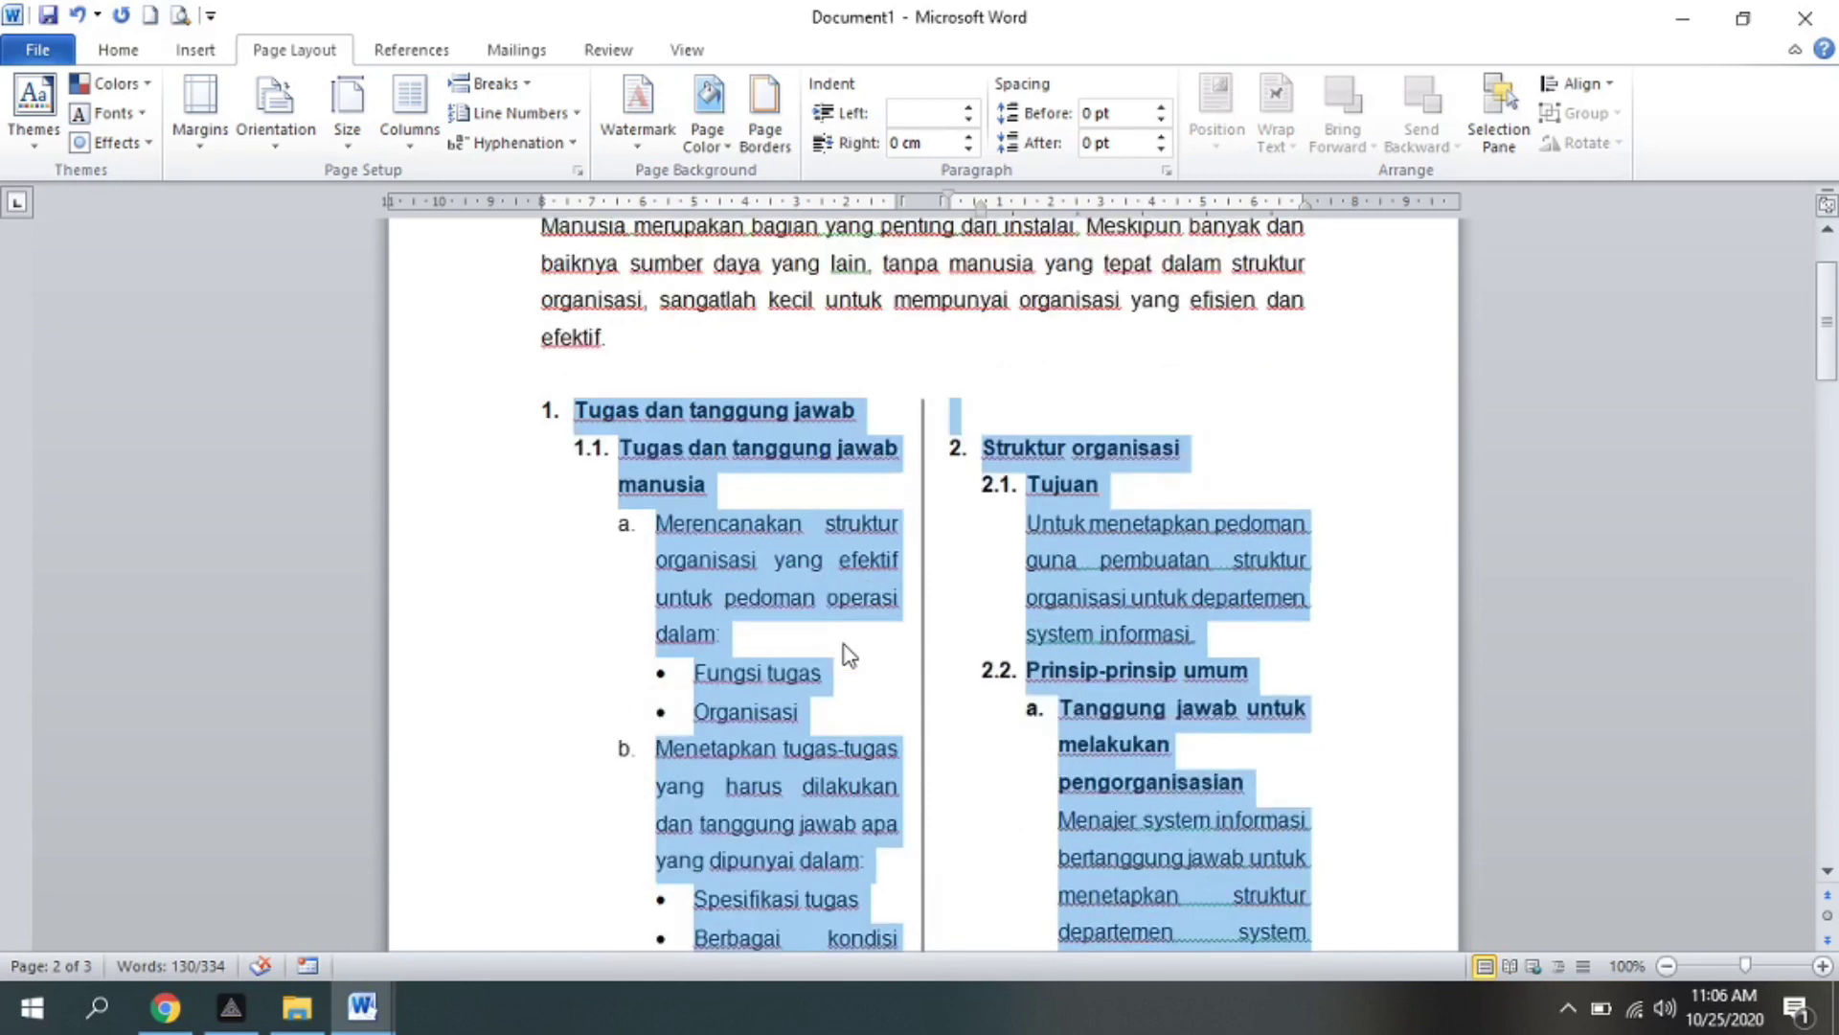
{"action": "scroll", "coordinate": [843, 643], "scroll_direction": "up", "scroll_amount": 2}
{"action": "left_click", "coordinate": [532, 360]}
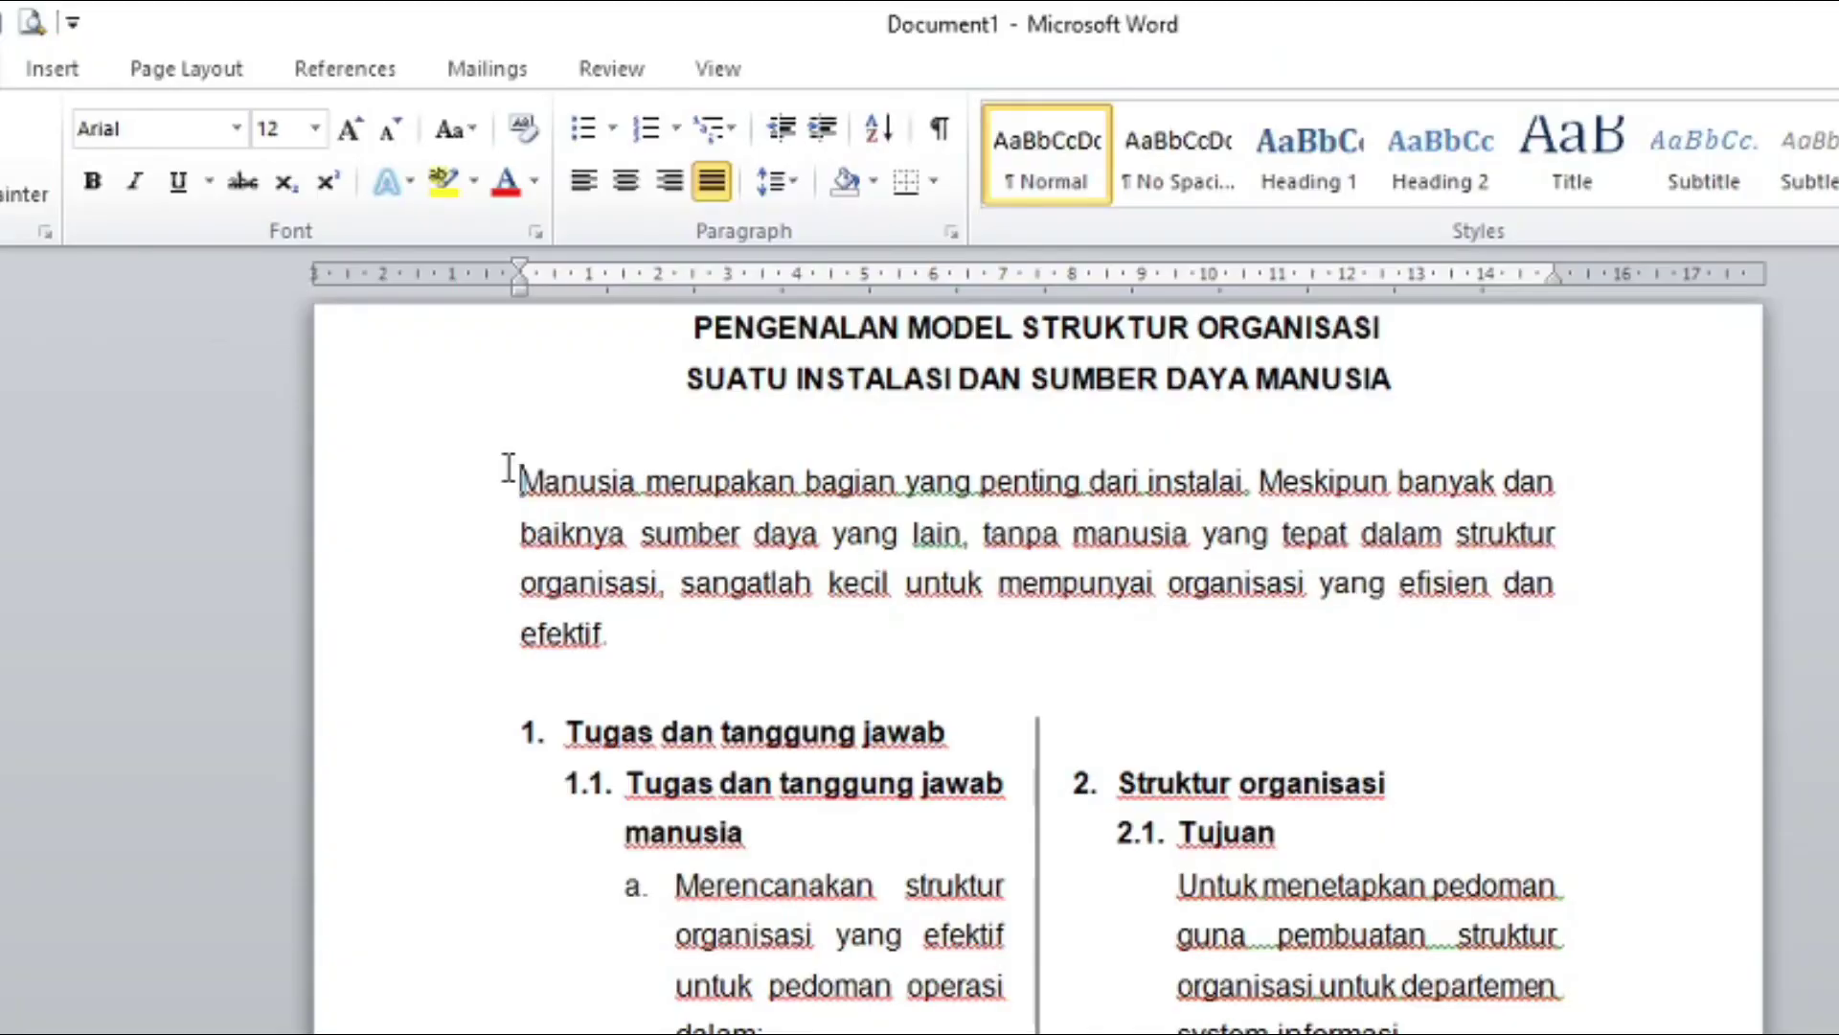
- Apply a Dropped drop cap to the opening letter M of the intro paragraph
{"action": "left_click", "coordinate": [50, 76]}
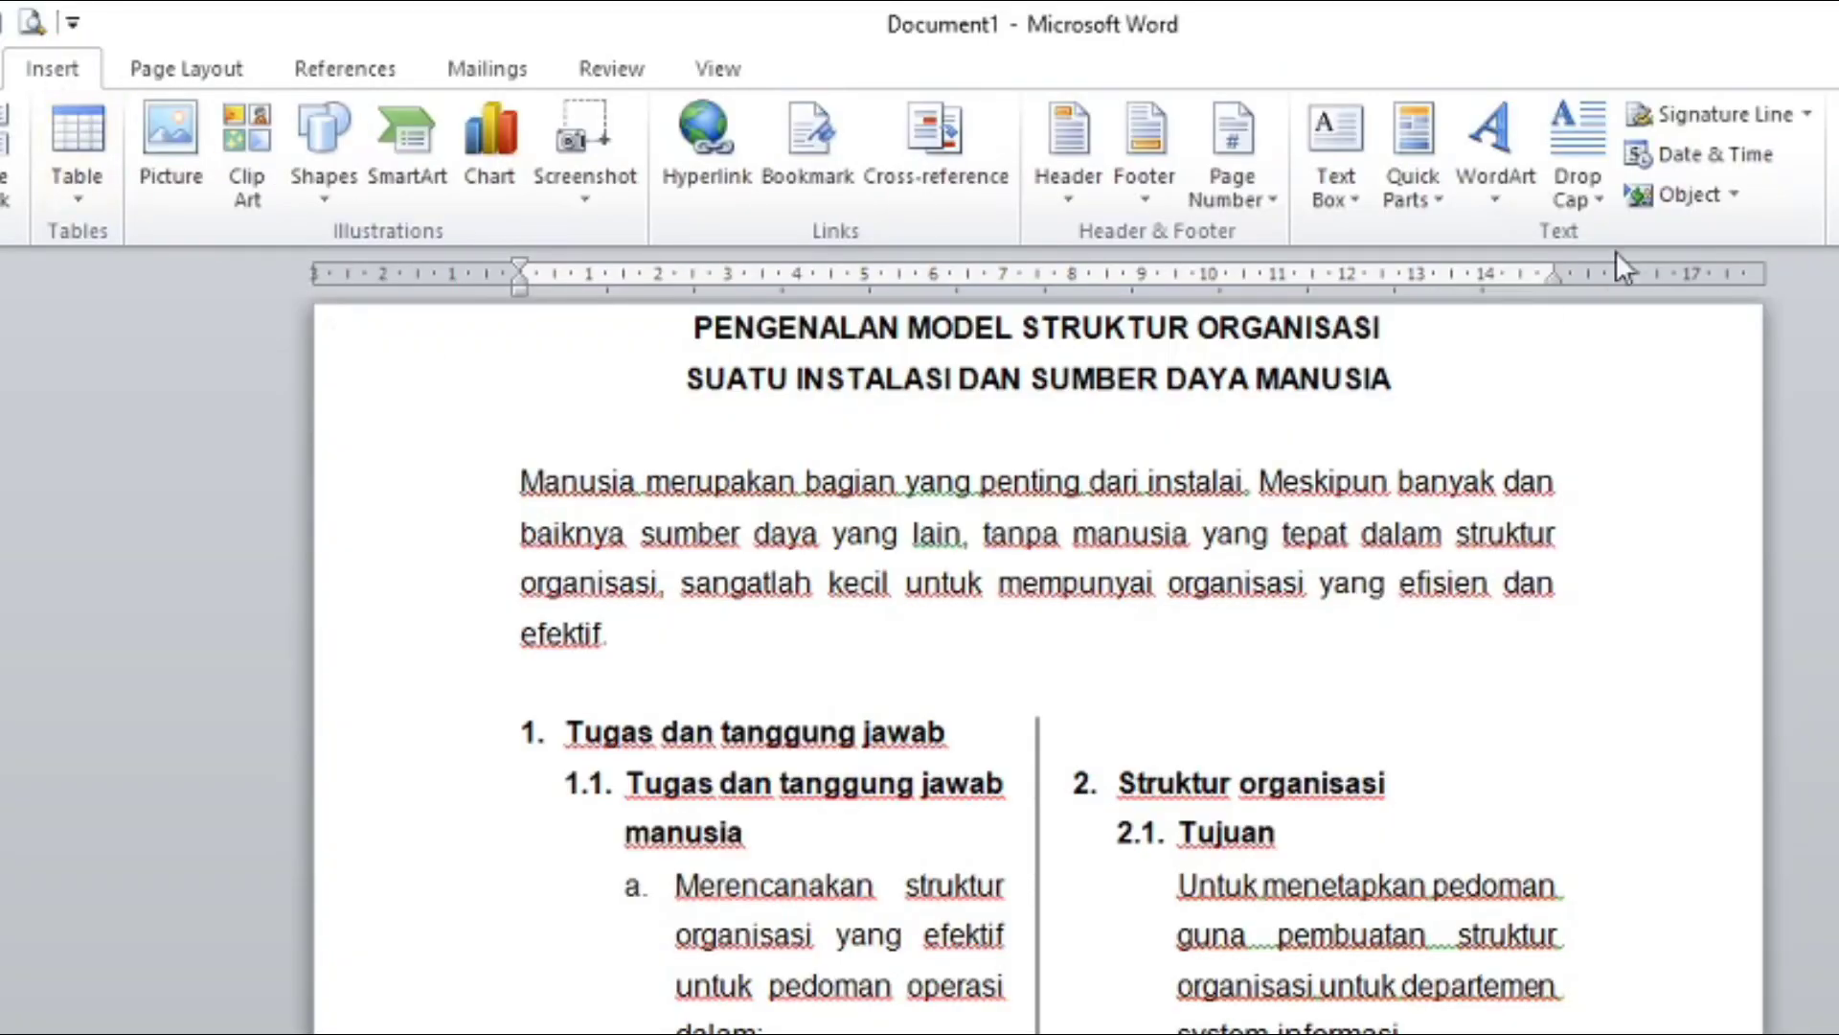
{"action": "left_click", "coordinate": [1577, 201]}
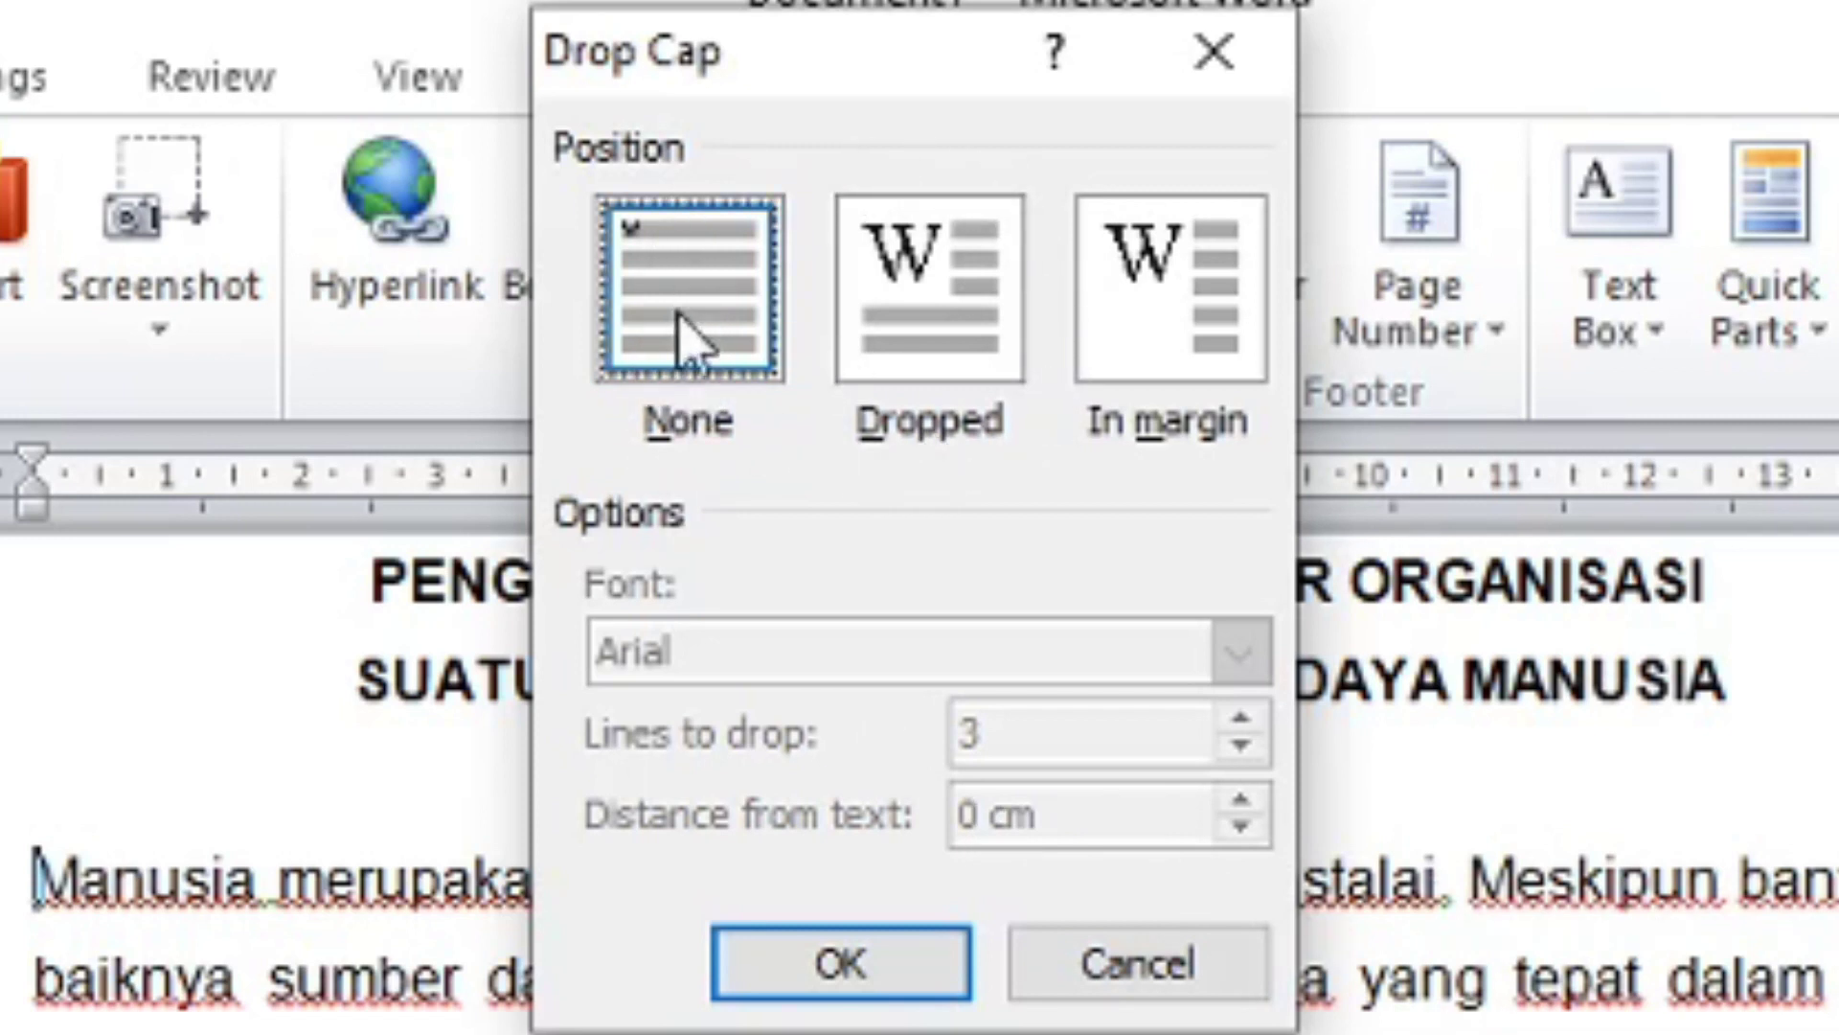
{"action": "left_click", "coordinate": [929, 357]}
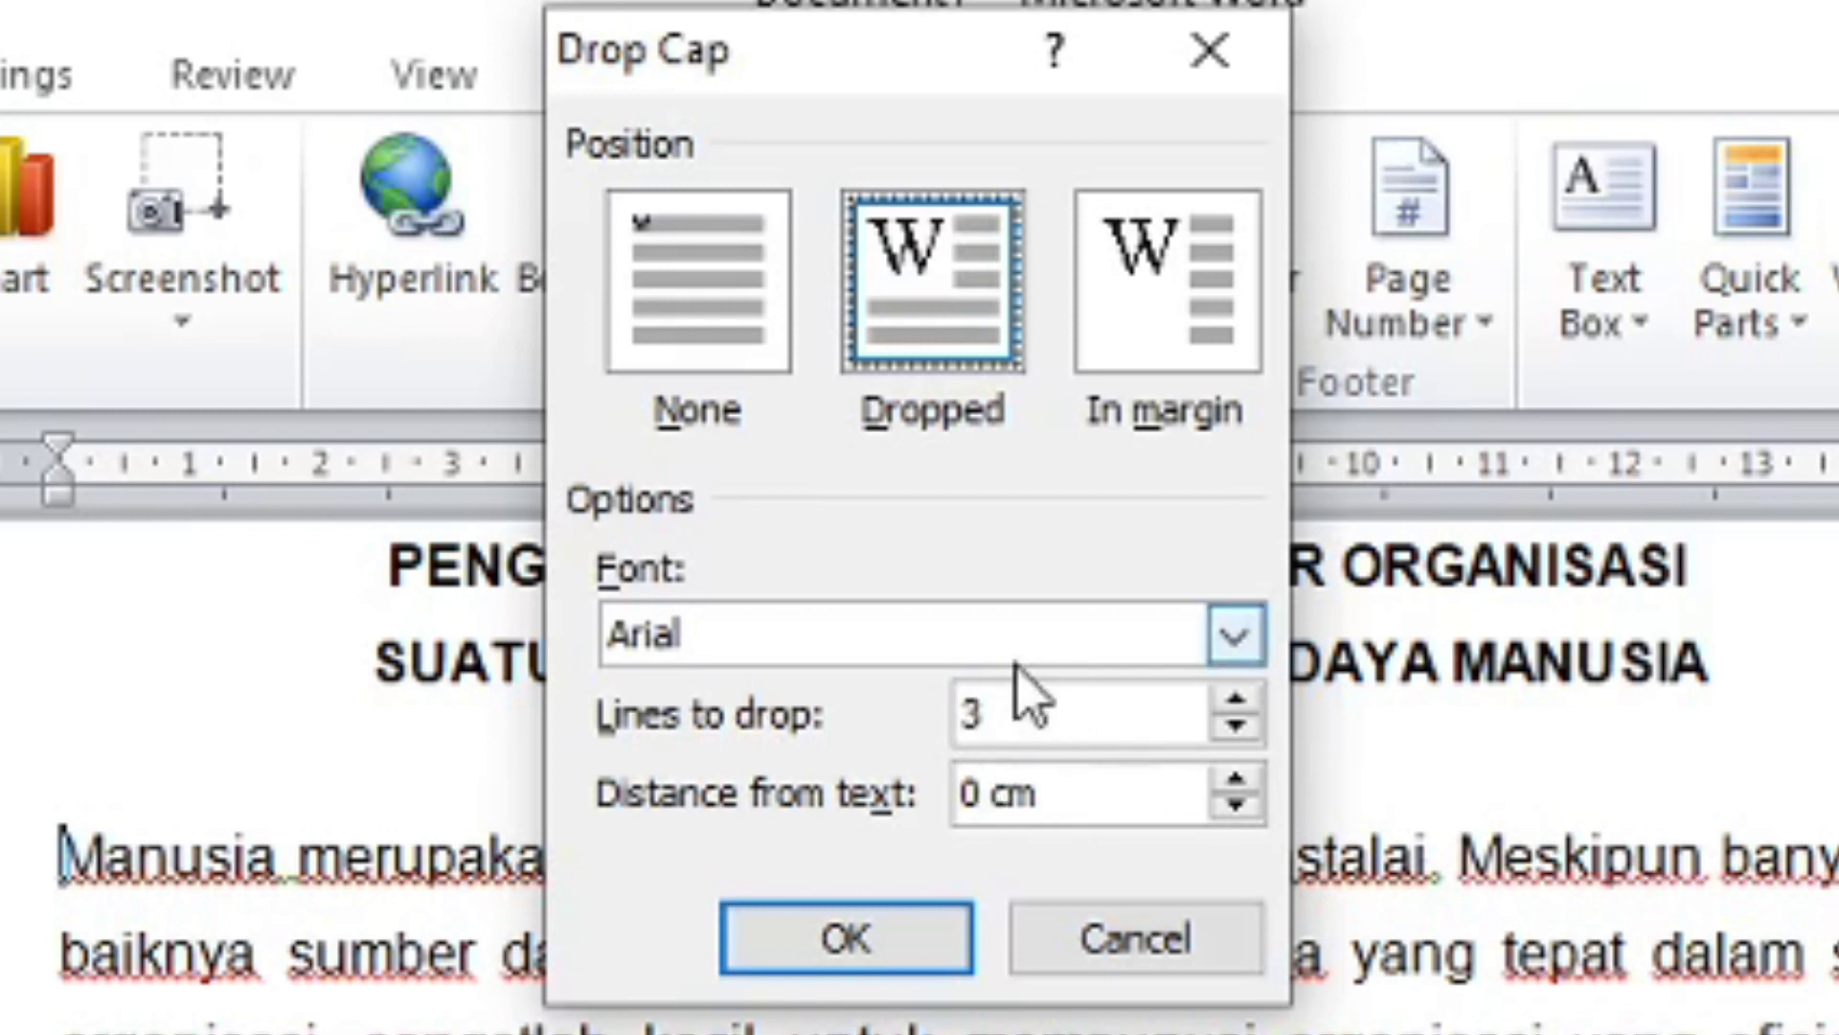
{"action": "left_click", "coordinate": [790, 946]}
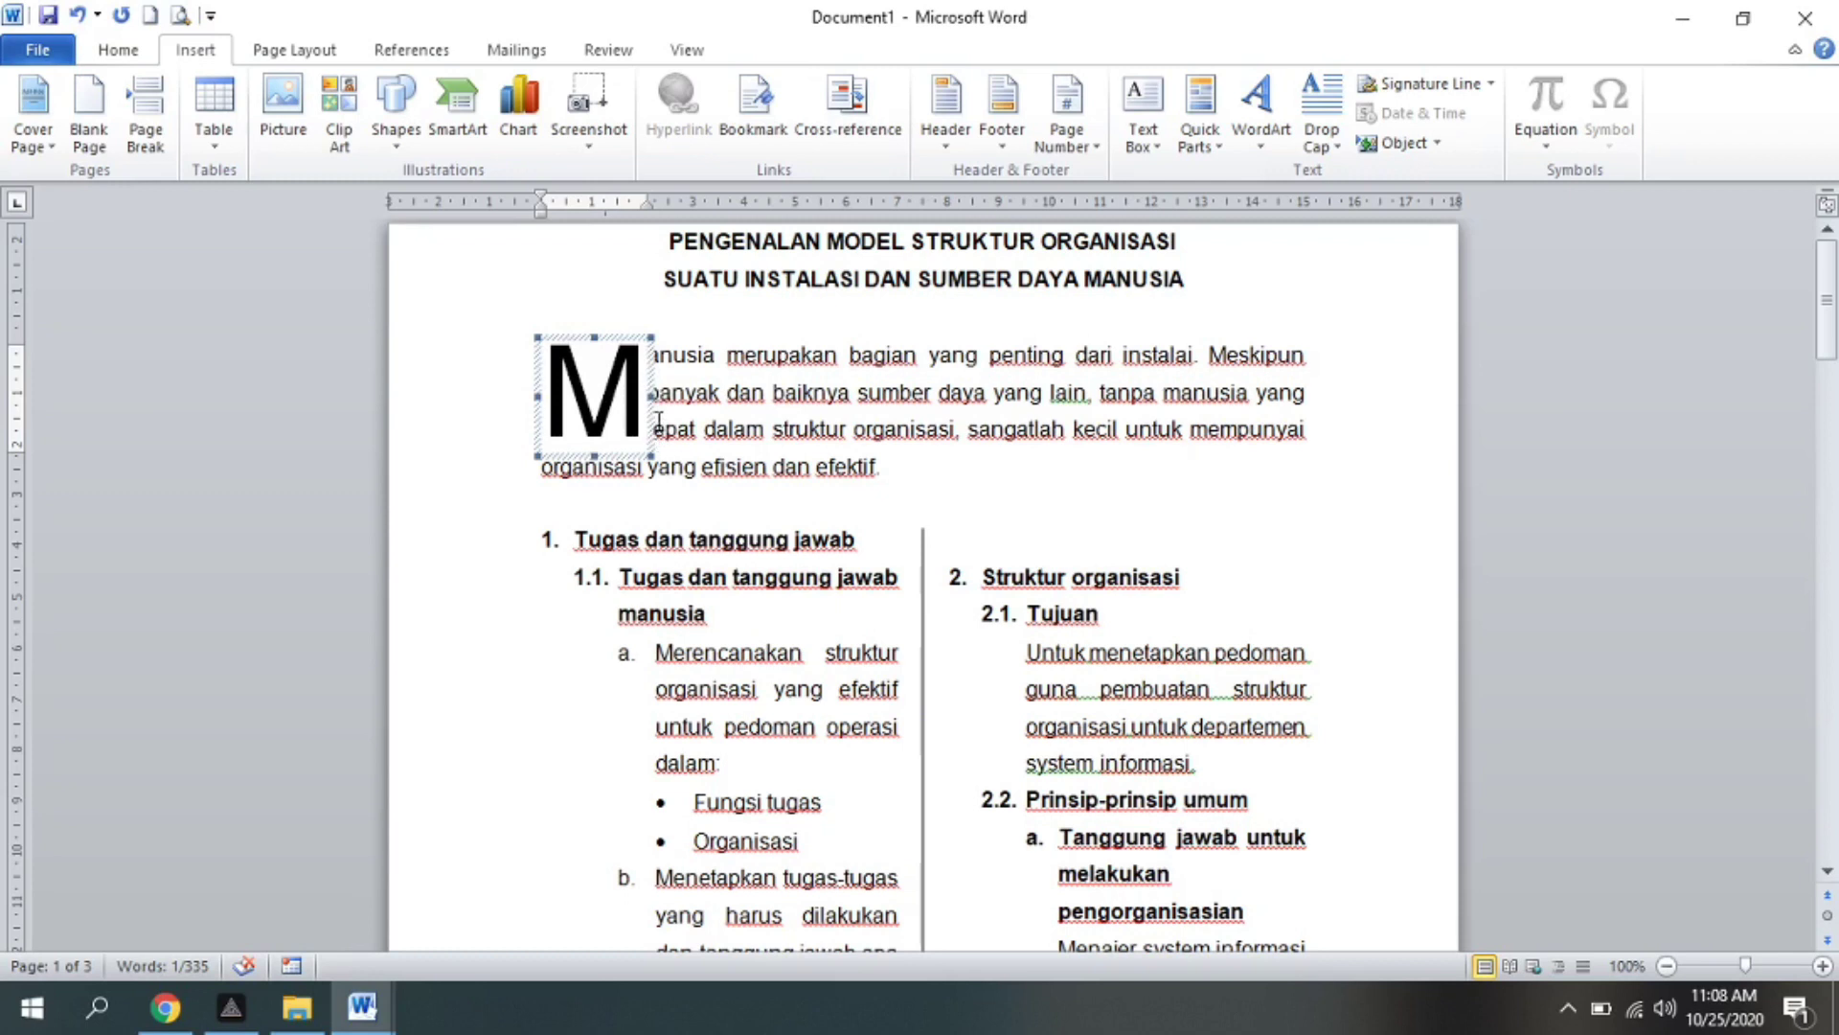
{"action": "left_click", "coordinate": [658, 359]}
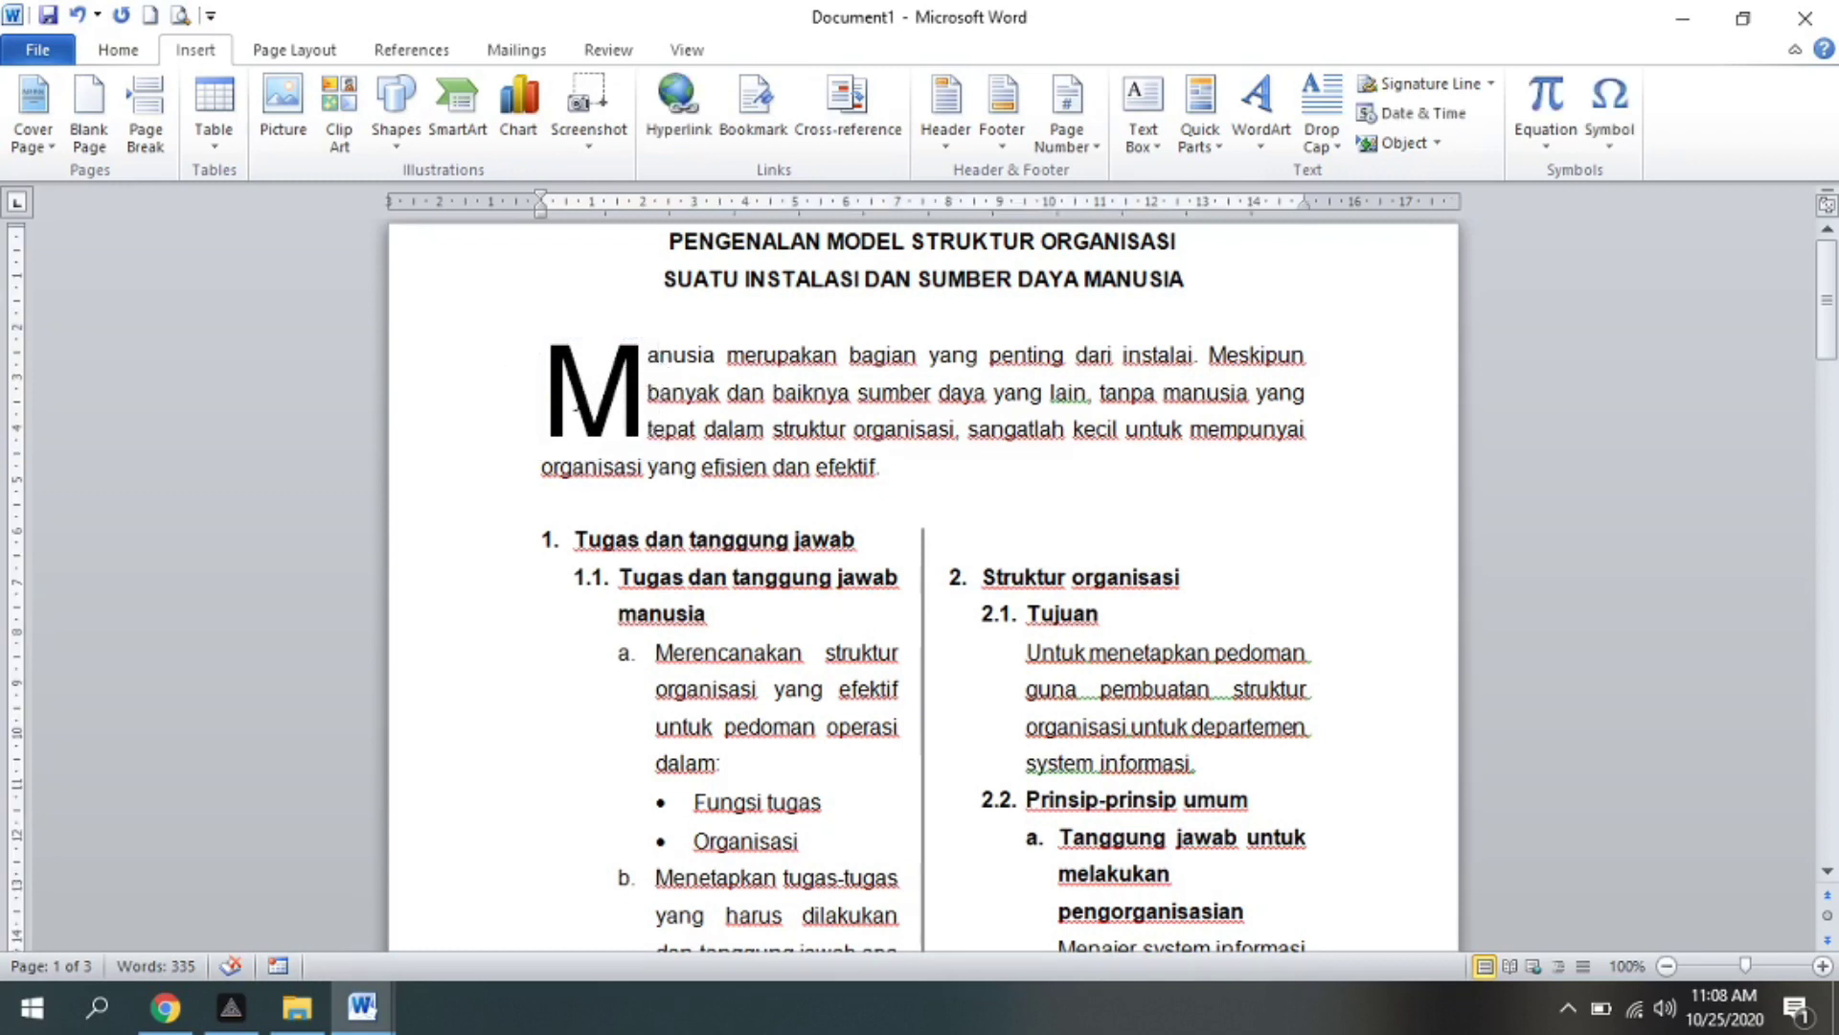
- Change the drop cap M's Lines to drop setting to 2
{"action": "left_click", "coordinate": [583, 387]}
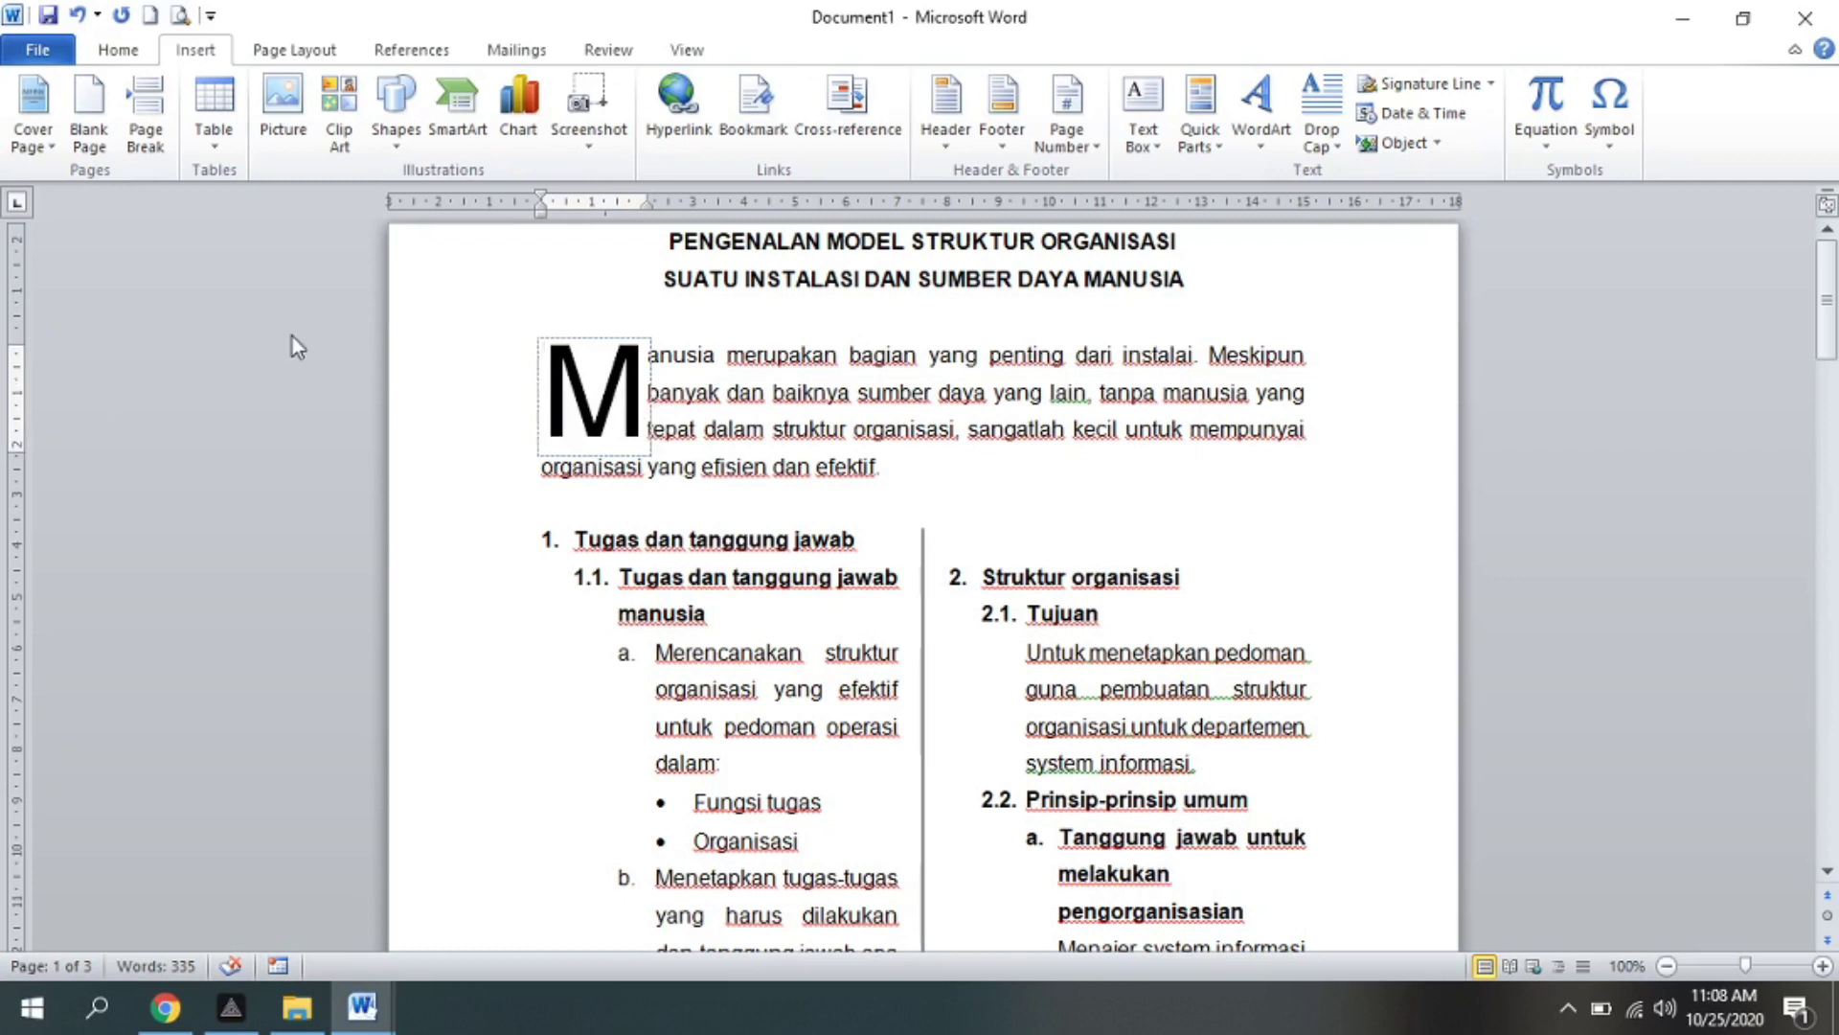
{"action": "left_click", "coordinate": [1312, 152]}
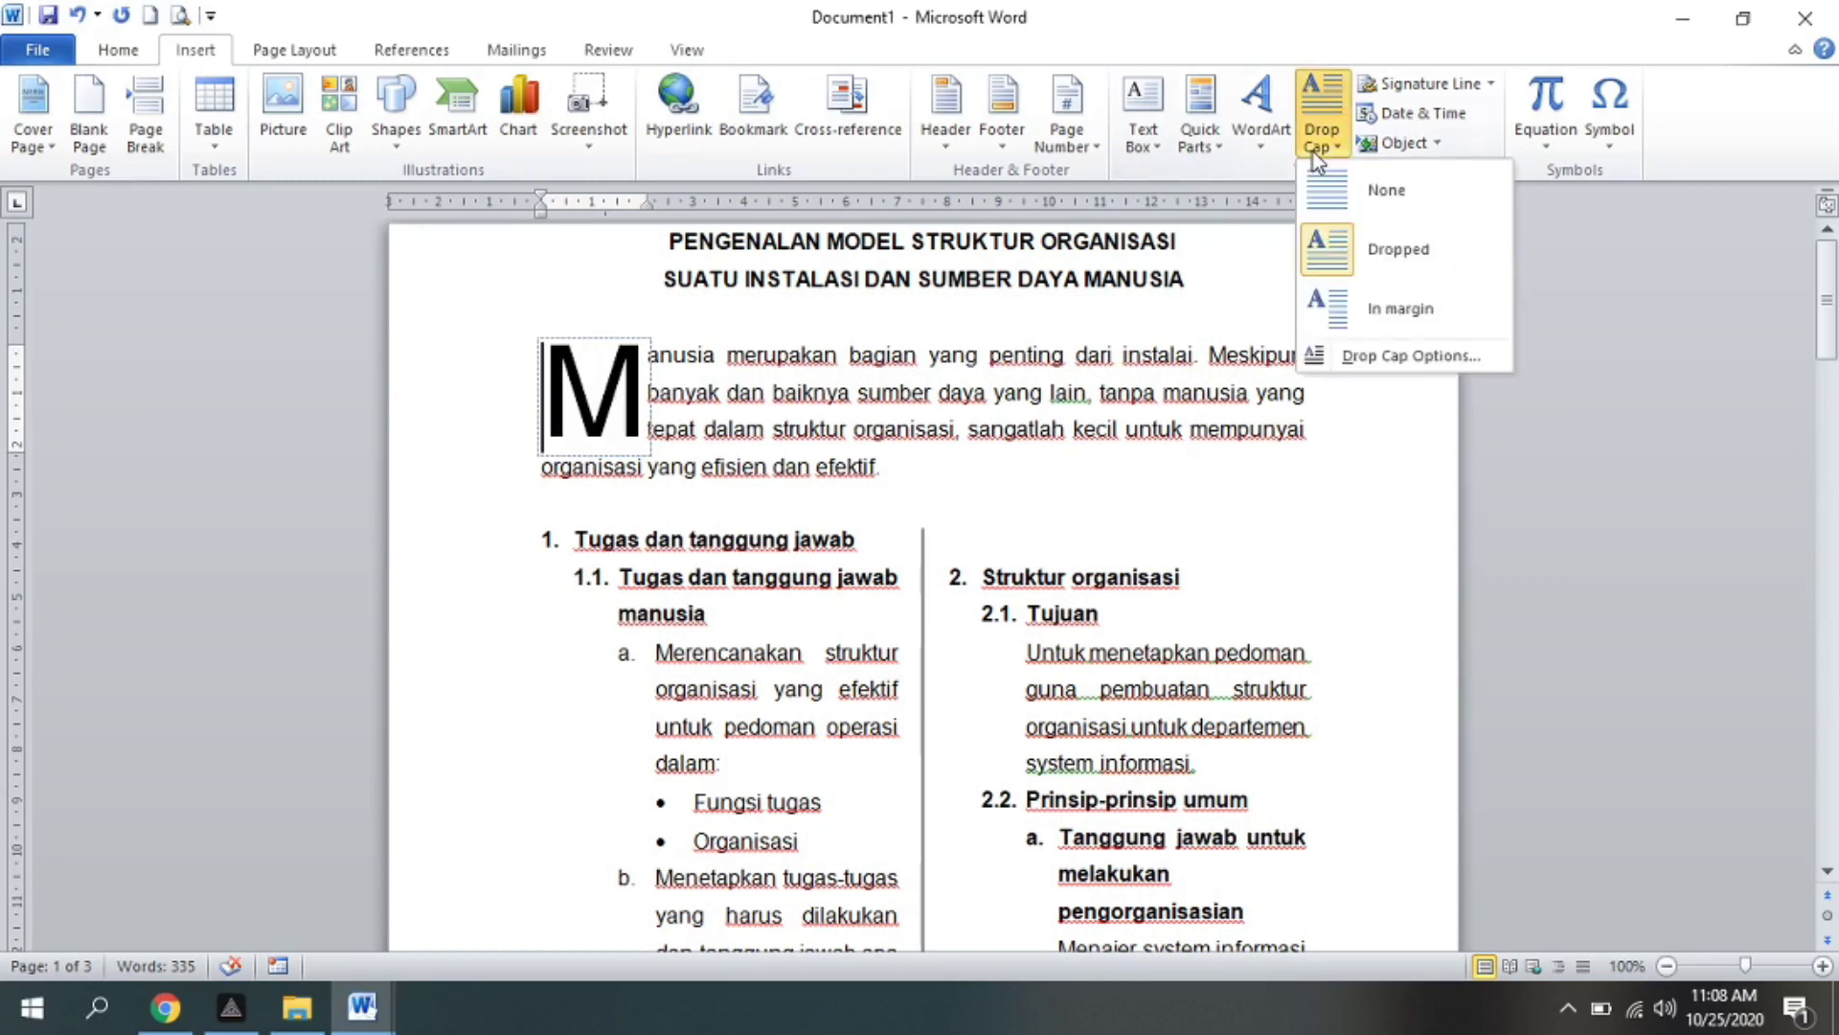
{"action": "left_click", "coordinate": [1386, 362]}
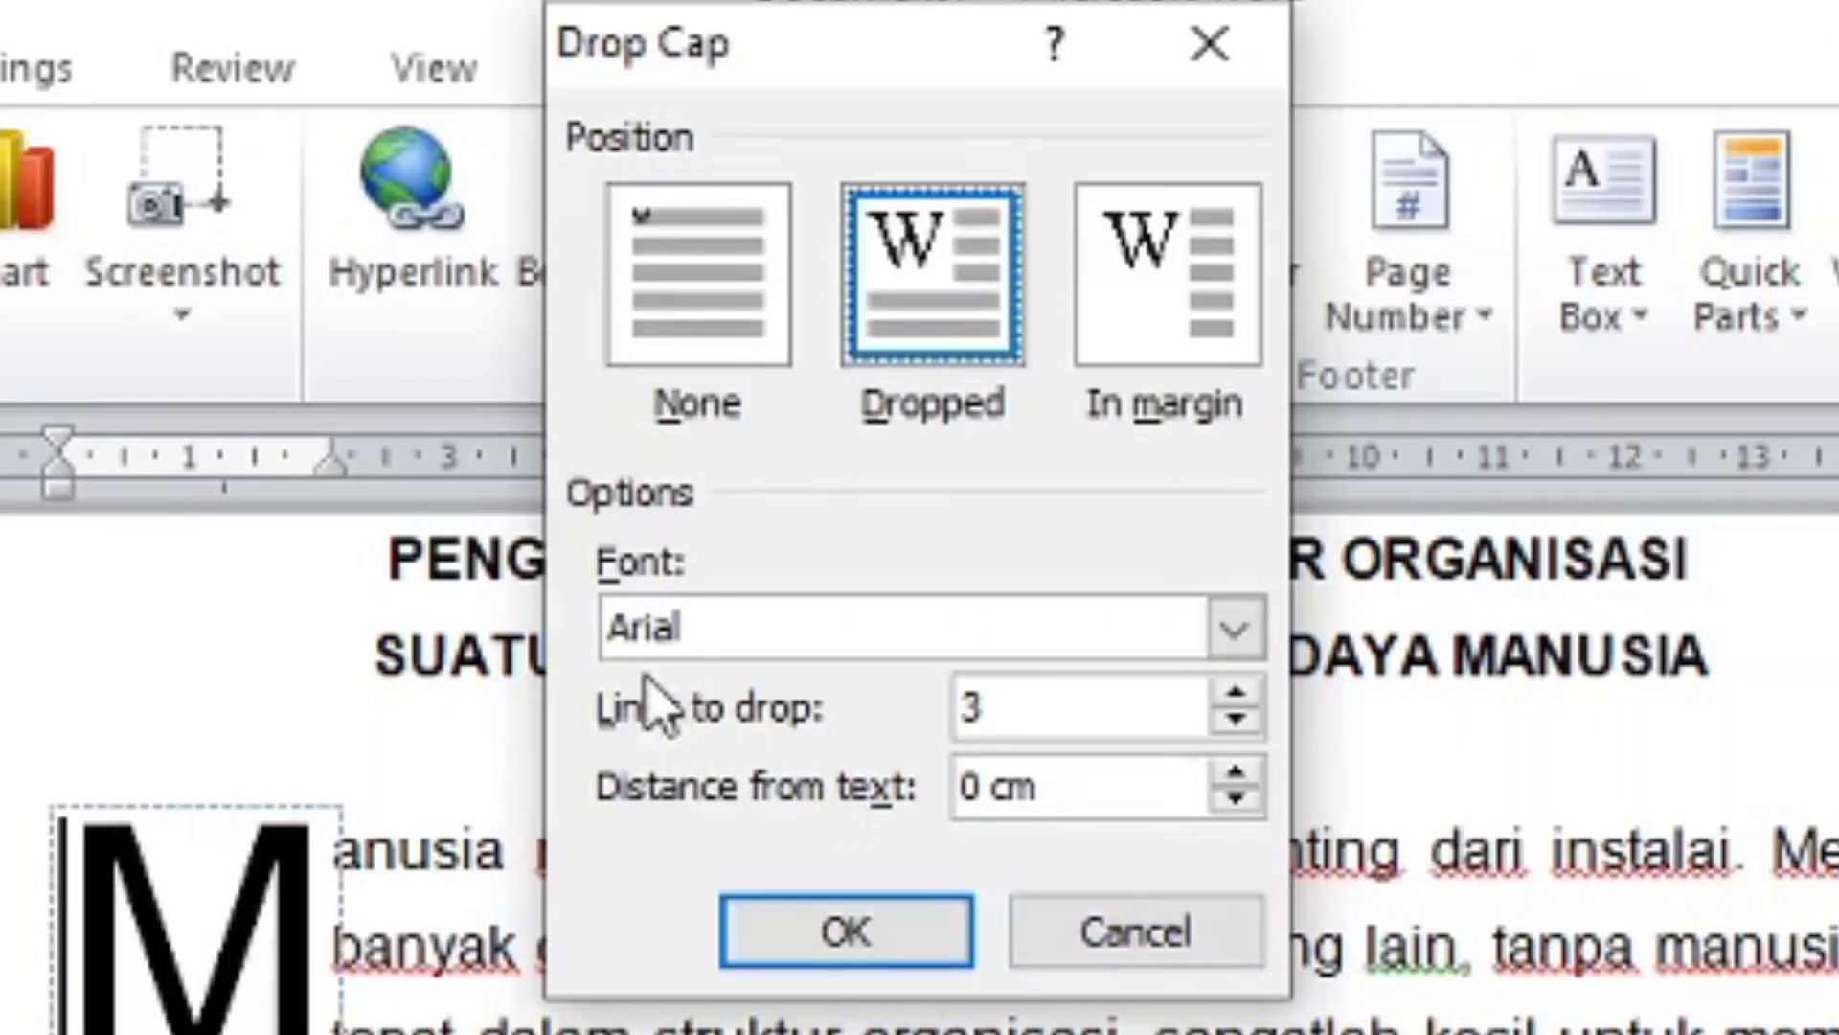
{"action": "left_click", "coordinate": [1237, 719]}
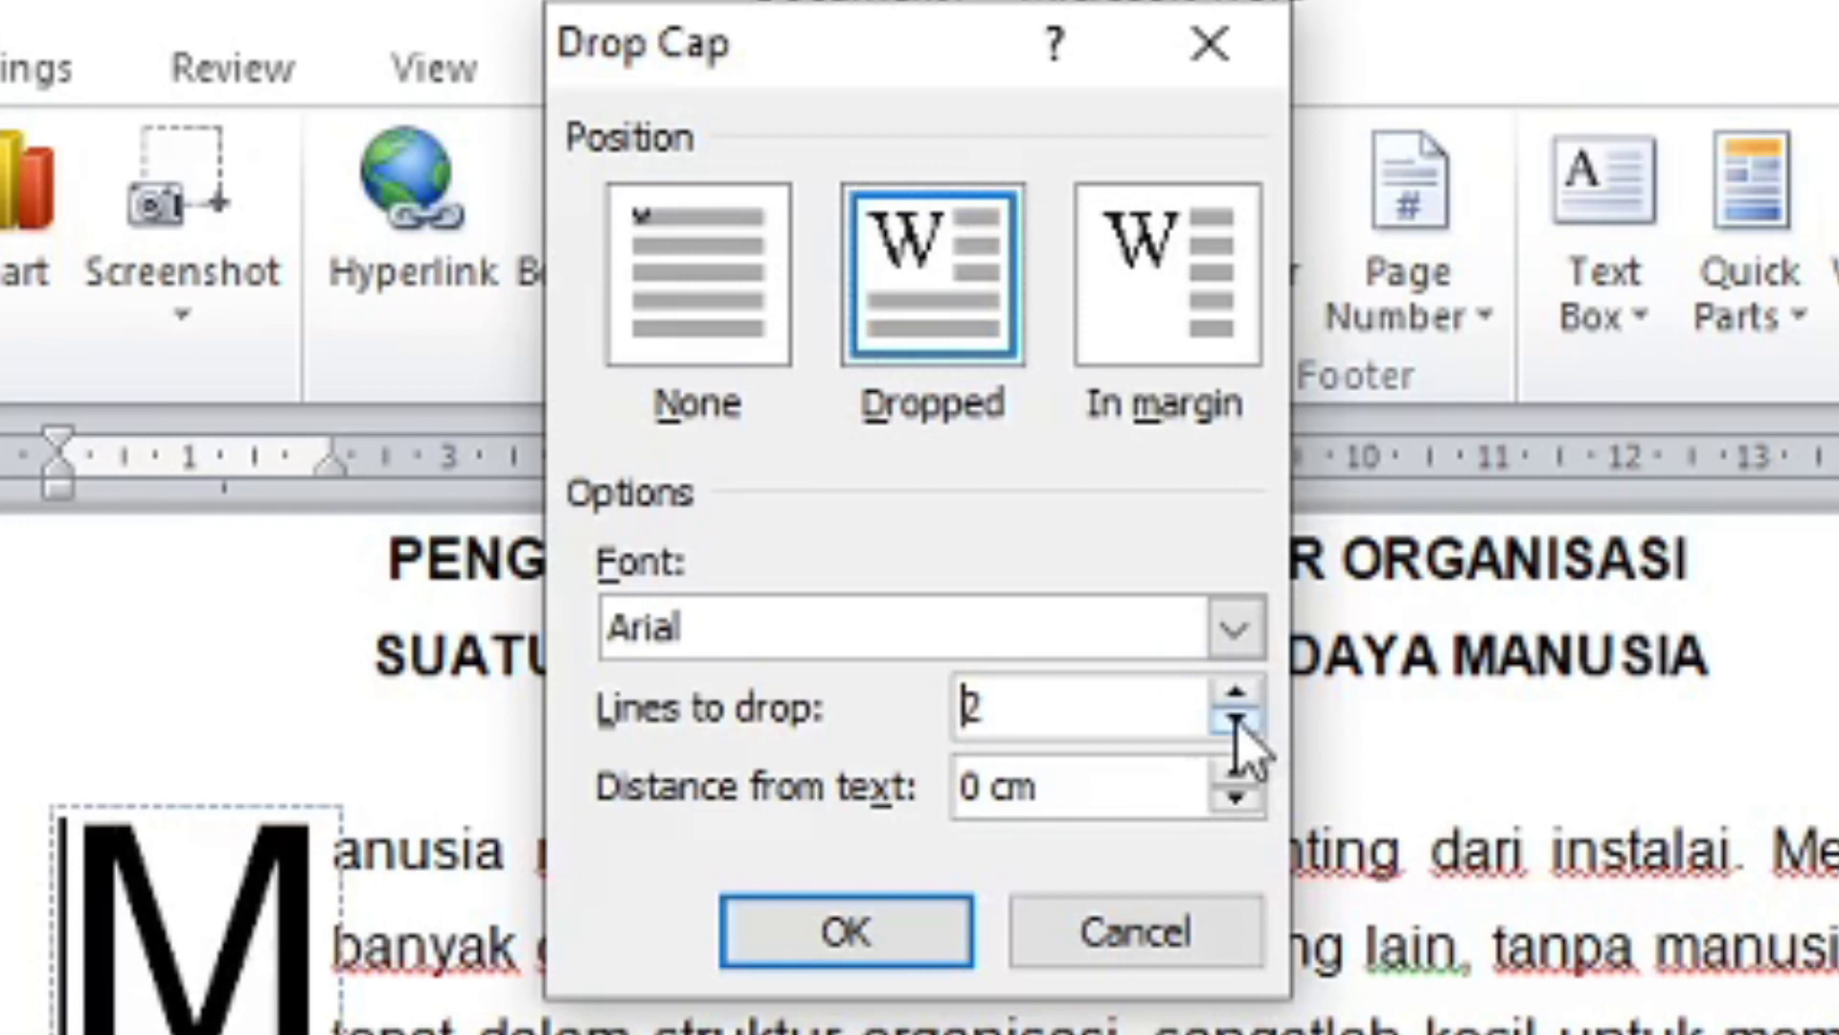
{"action": "left_click", "coordinate": [870, 928]}
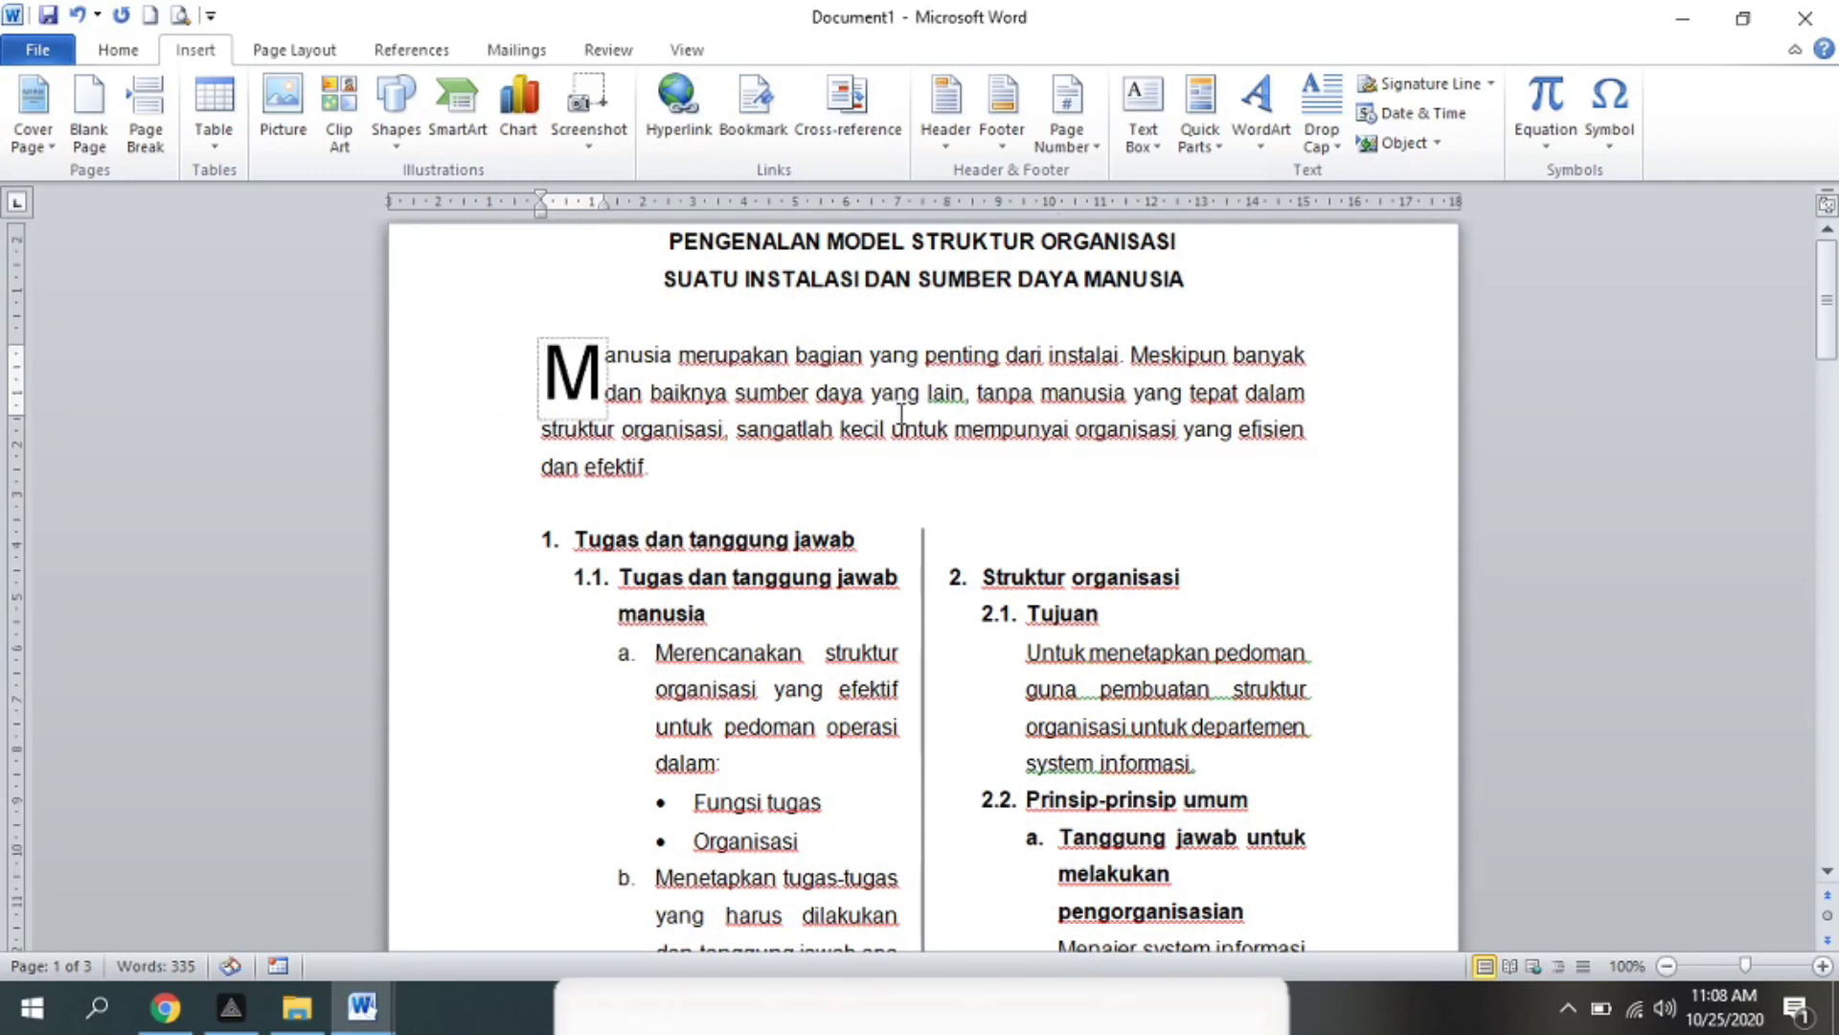
{"action": "left_click", "coordinate": [855, 394]}
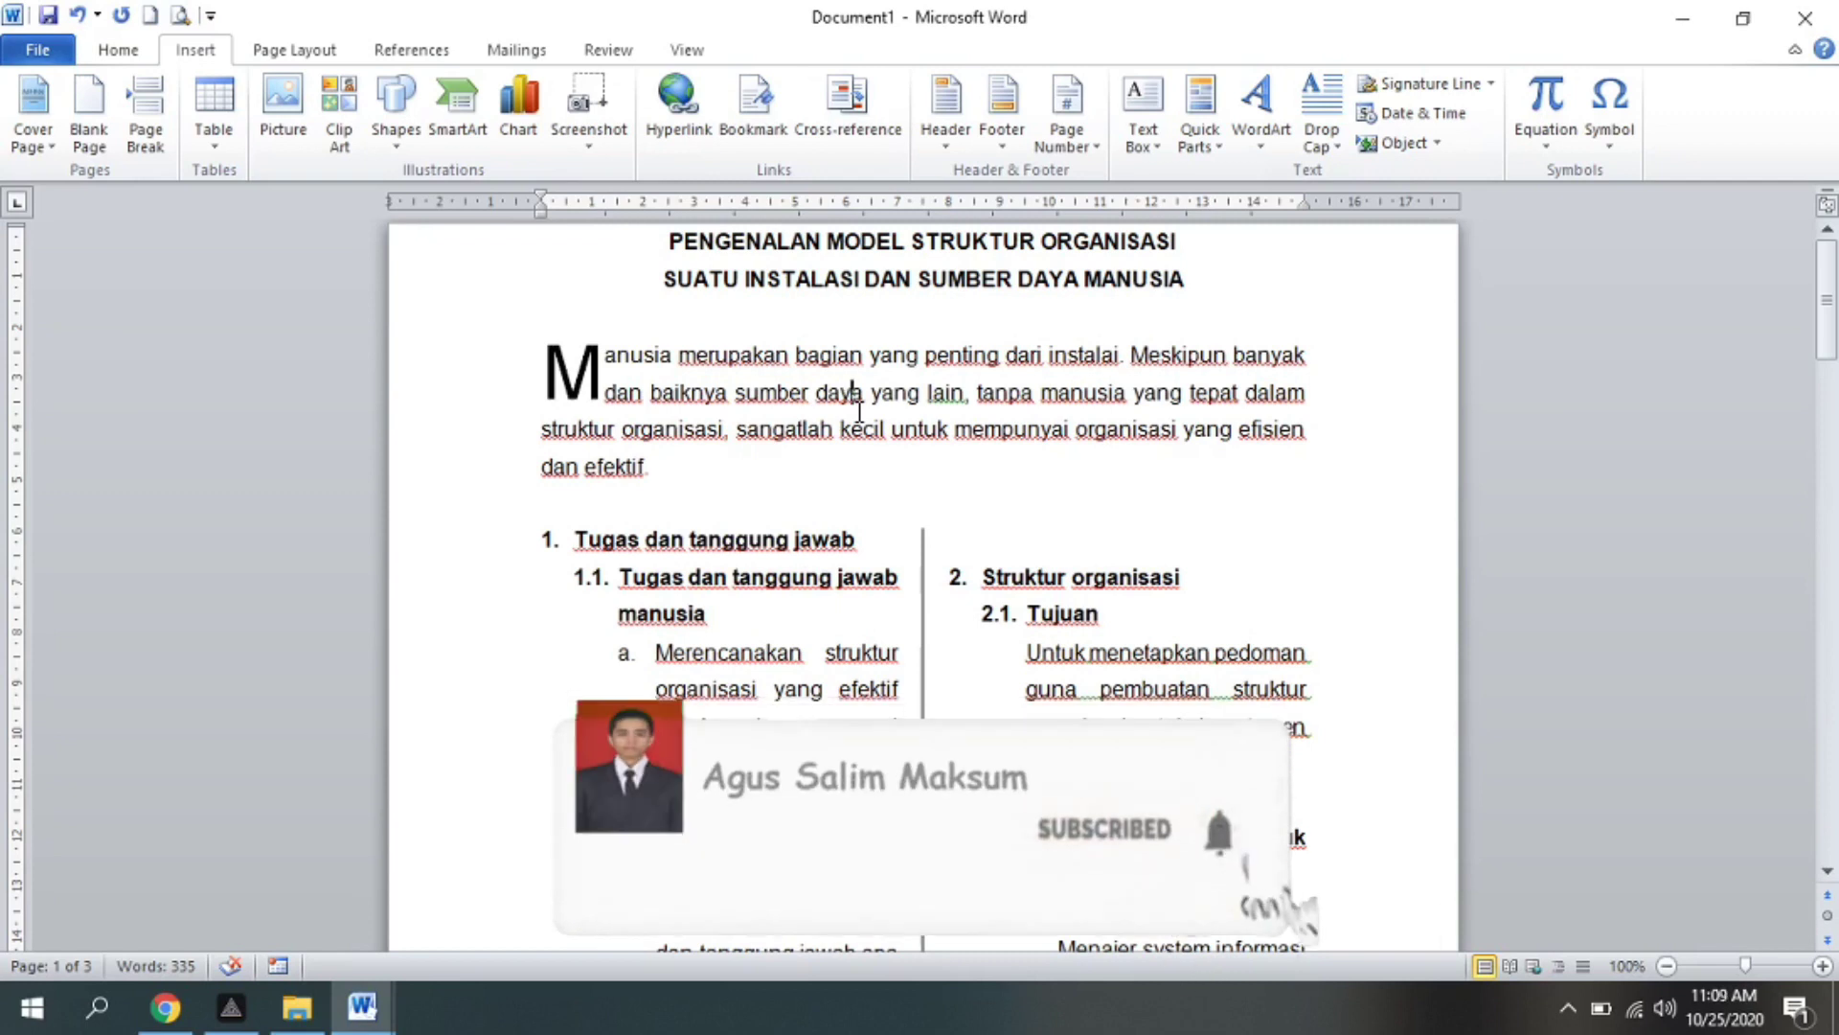
{"action": "scroll", "coordinate": [782, 565], "scroll_direction": "down", "scroll_amount": 1}
{"action": "scroll", "coordinate": [975, 579], "scroll_direction": "up", "scroll_amount": 1}
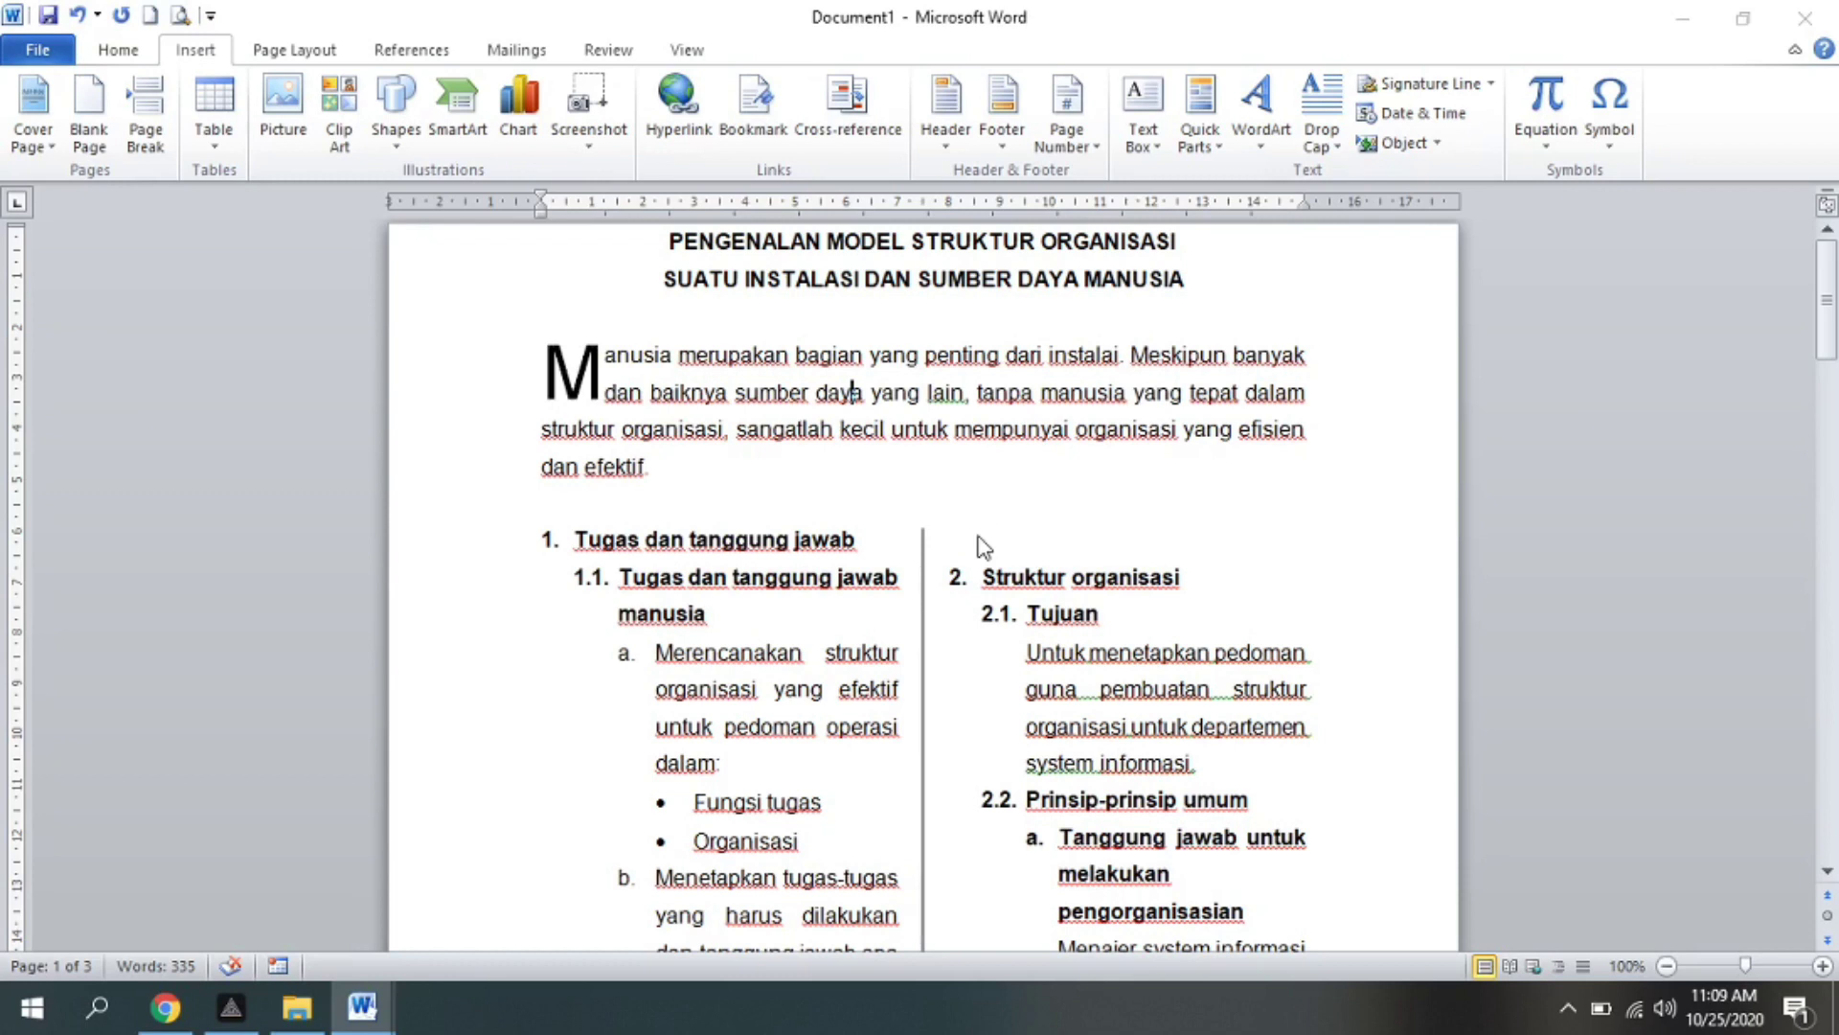
- Save as 'Latihan 2' in the Latihan folder on drive D, replacing the existing file
{"action": "key", "text": "ctrl+s"}
{"action": "type", "text": "Latihan 2"}
{"action": "left_click", "coordinate": [208, 276]}
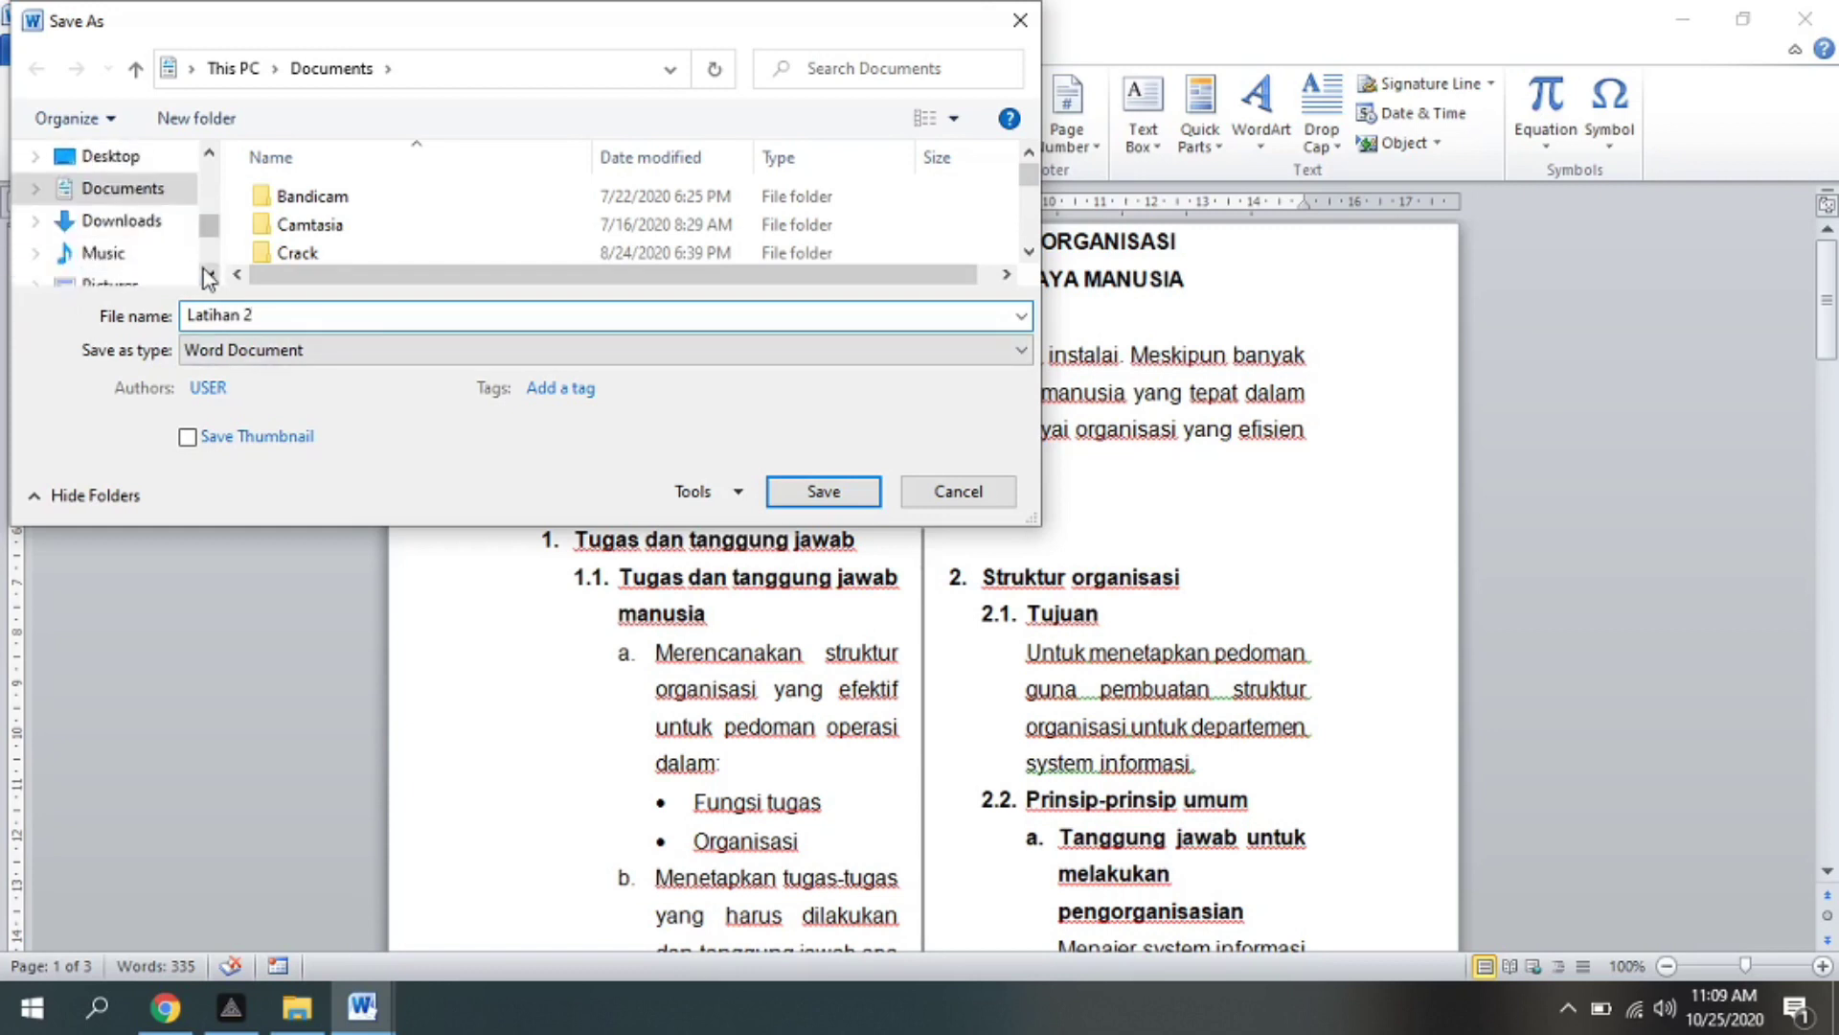
{"action": "scroll", "coordinate": [143, 221], "scroll_direction": "down", "scroll_amount": 2}
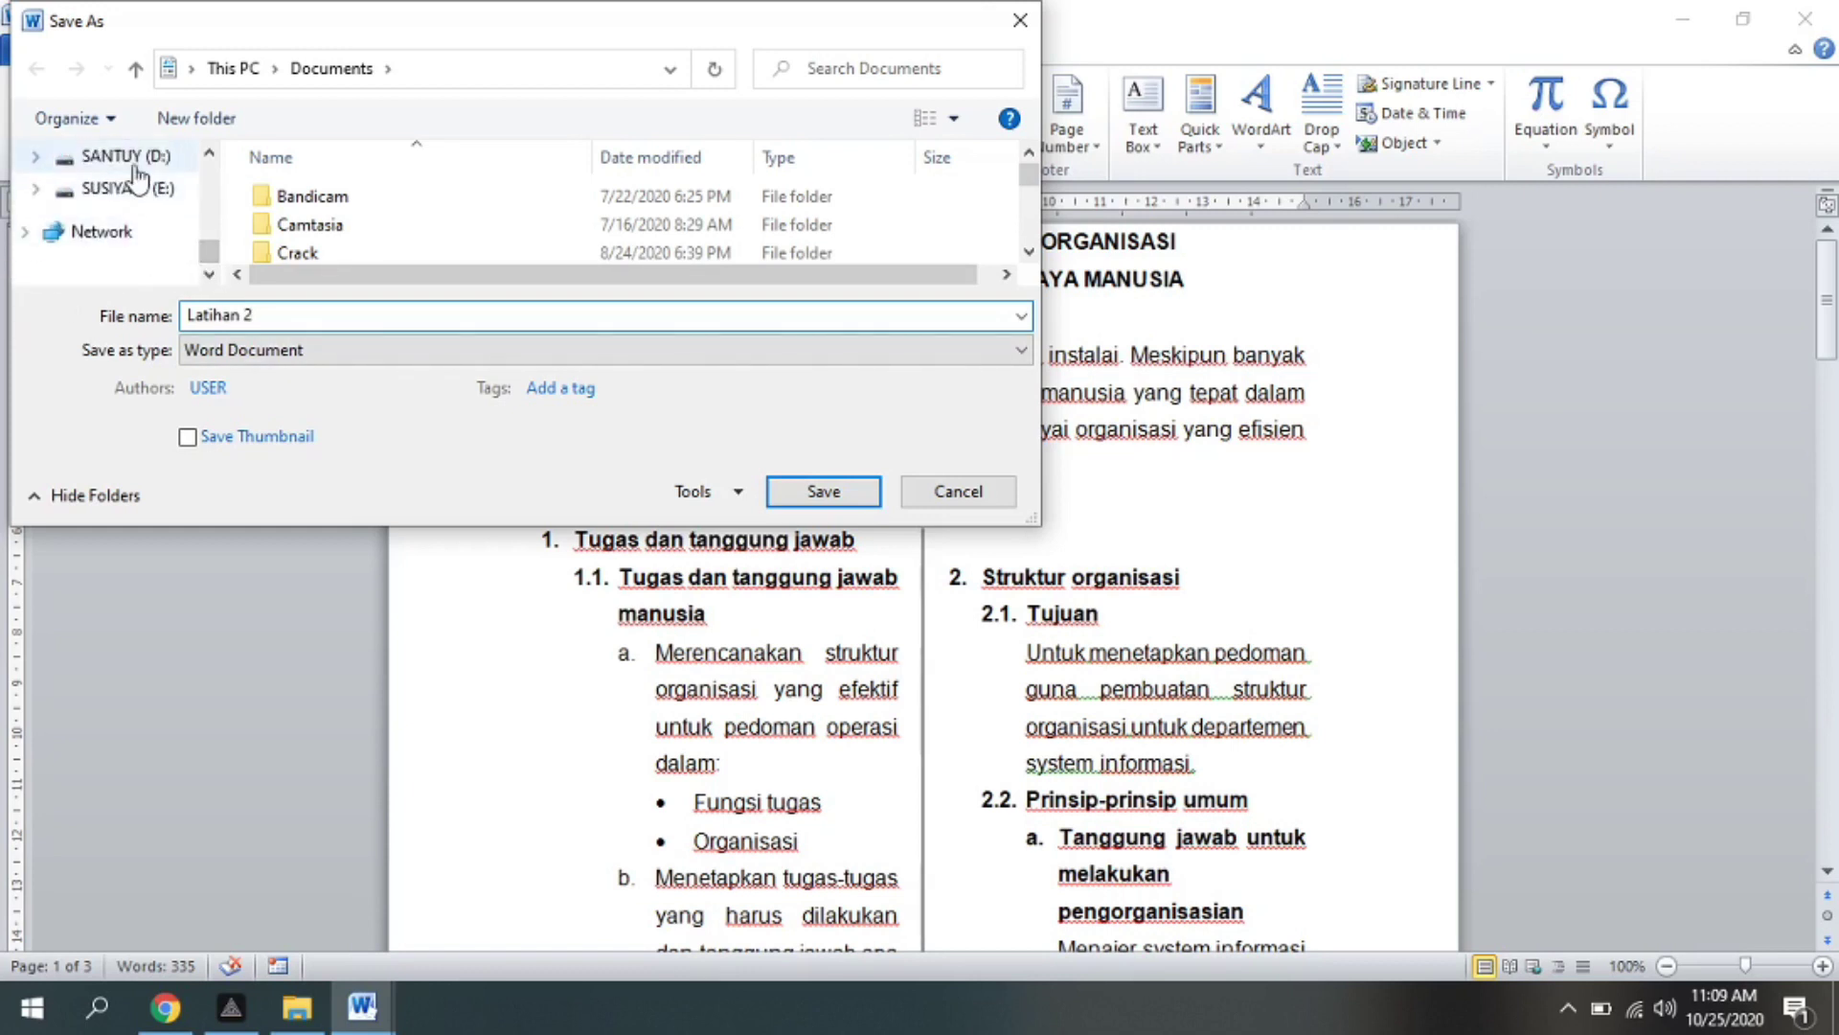
{"action": "left_click", "coordinate": [125, 156]}
{"action": "double_click", "coordinate": [332, 226]}
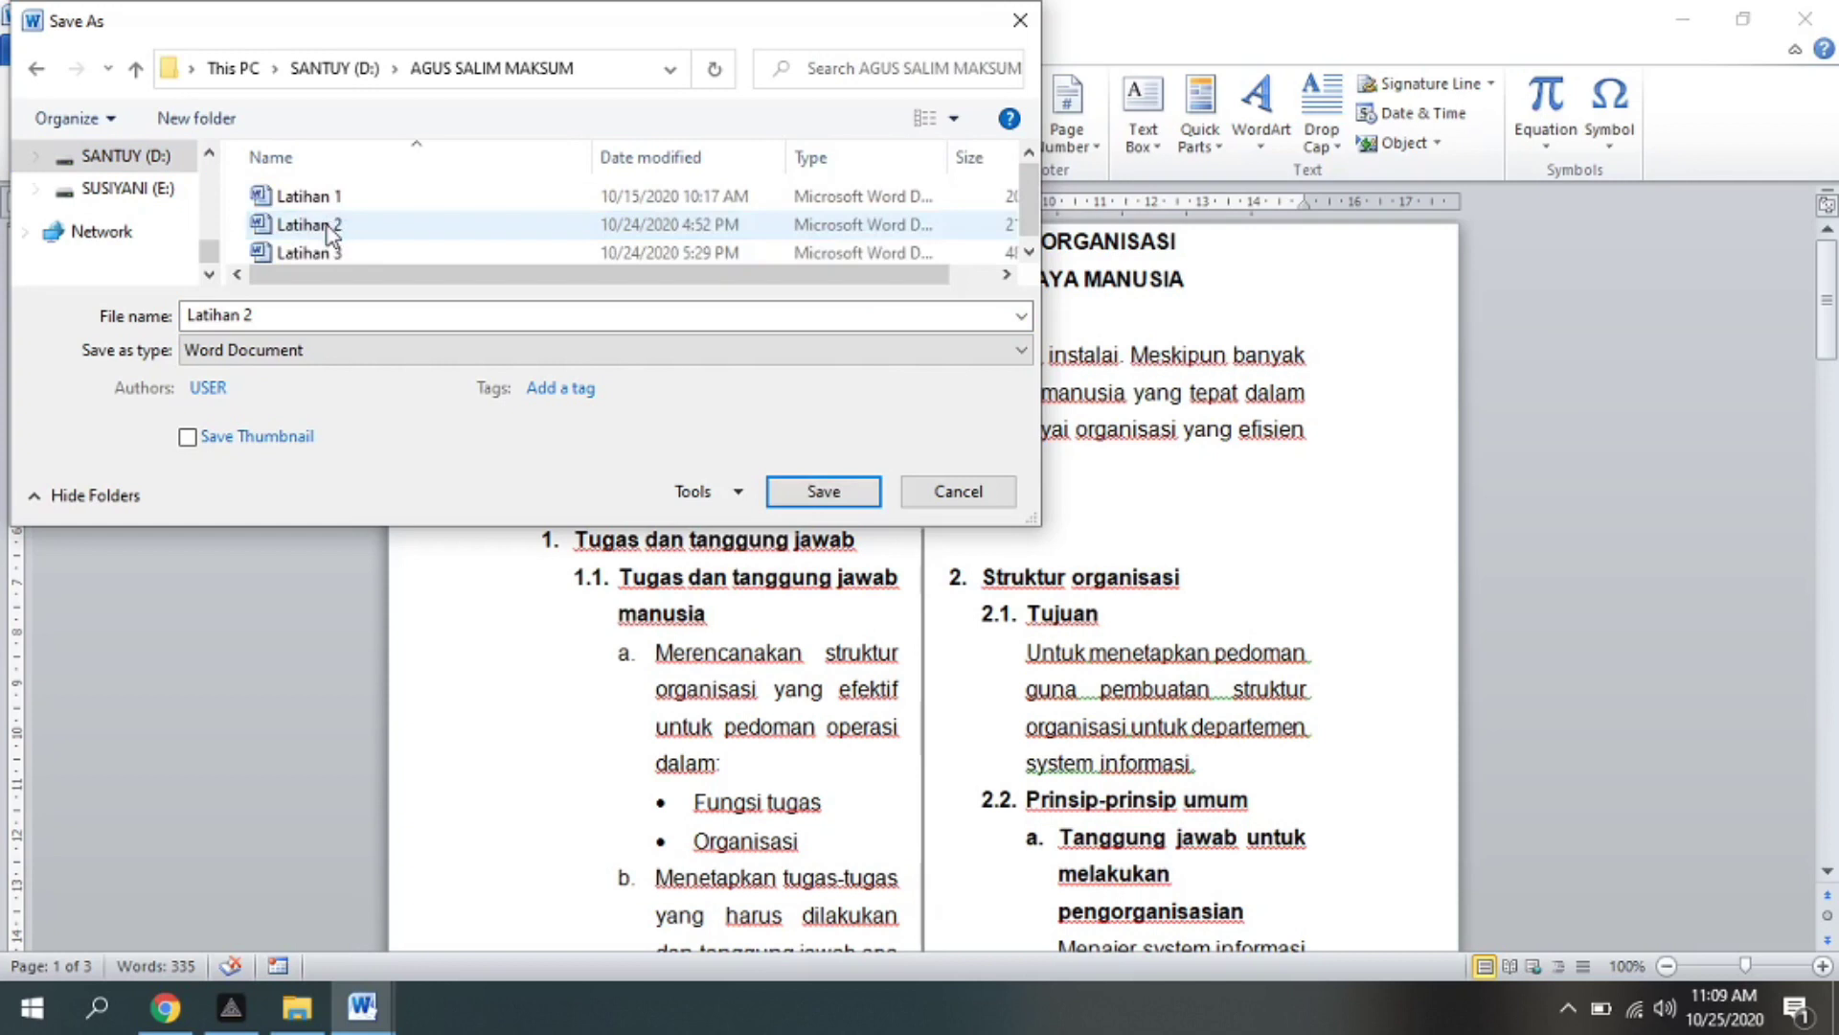
{"action": "left_click", "coordinate": [826, 492]}
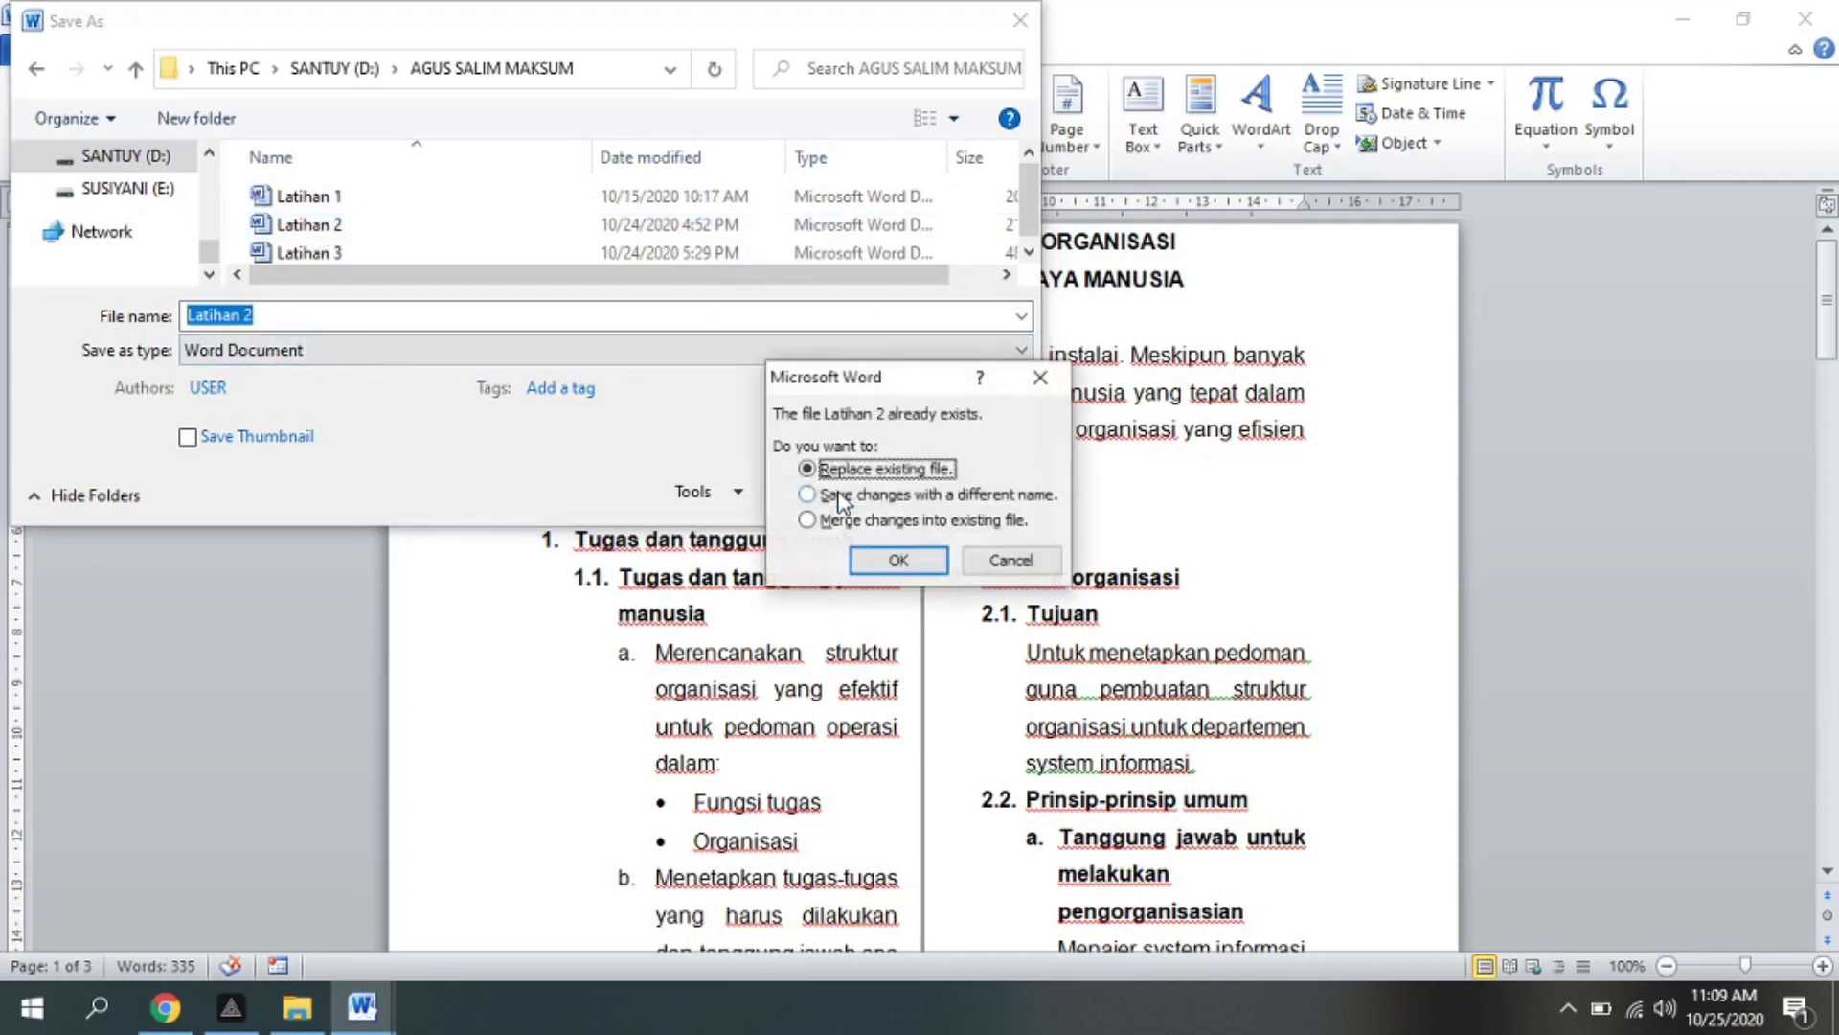
{"action": "left_click", "coordinate": [893, 560]}
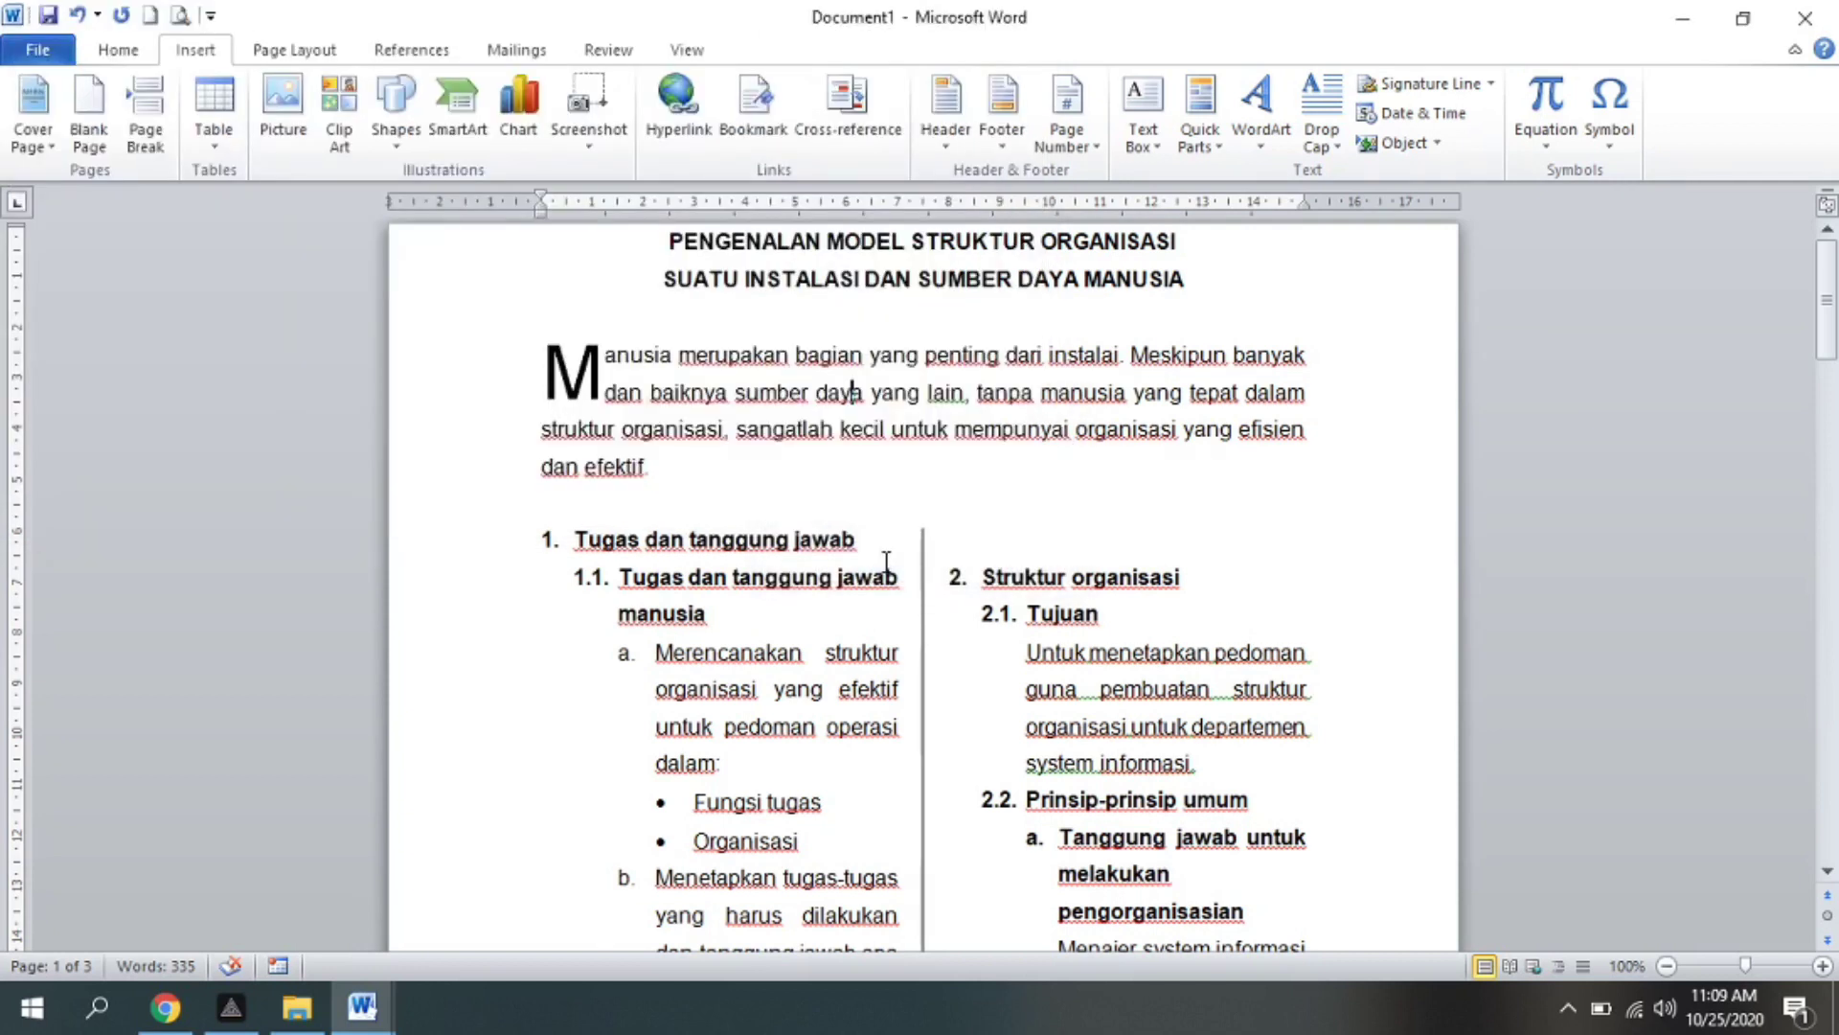
- Close Latihan 2 and Latihan 1, then cancel the Windows shut-down prompt
{"action": "key", "text": "alt+F4"}
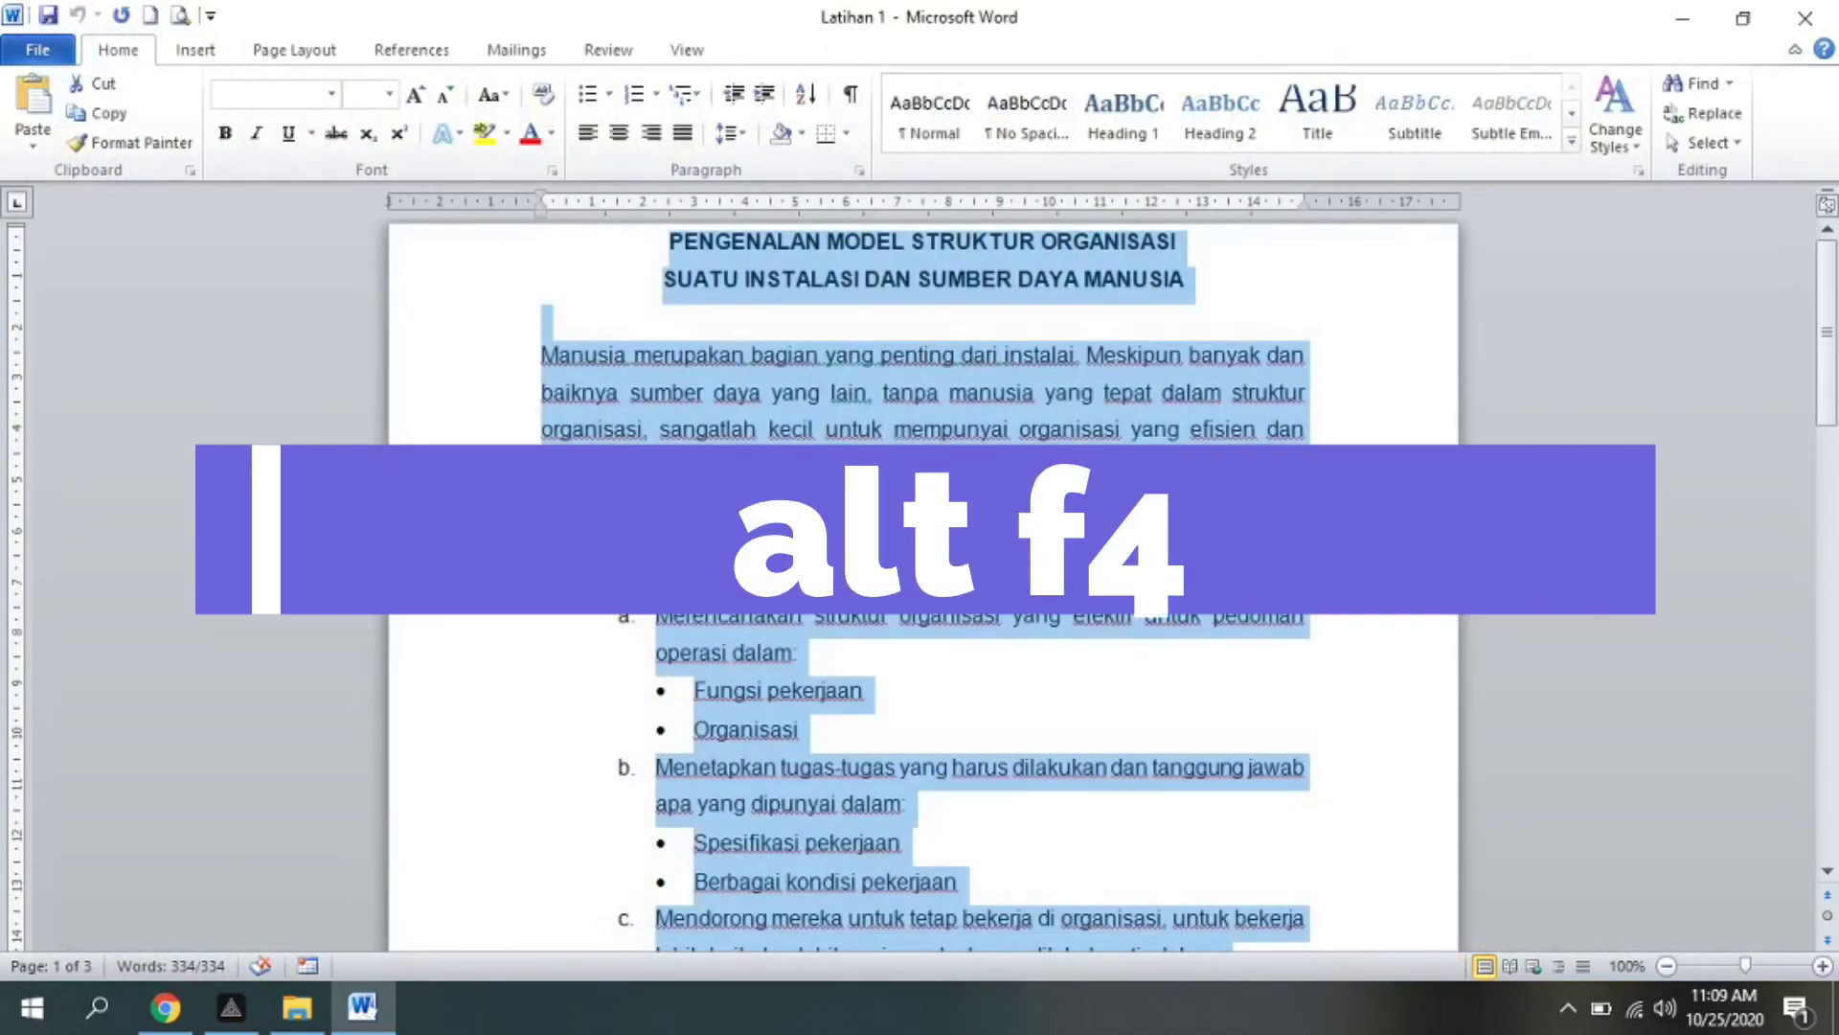
{"action": "key", "text": "alt+F4"}
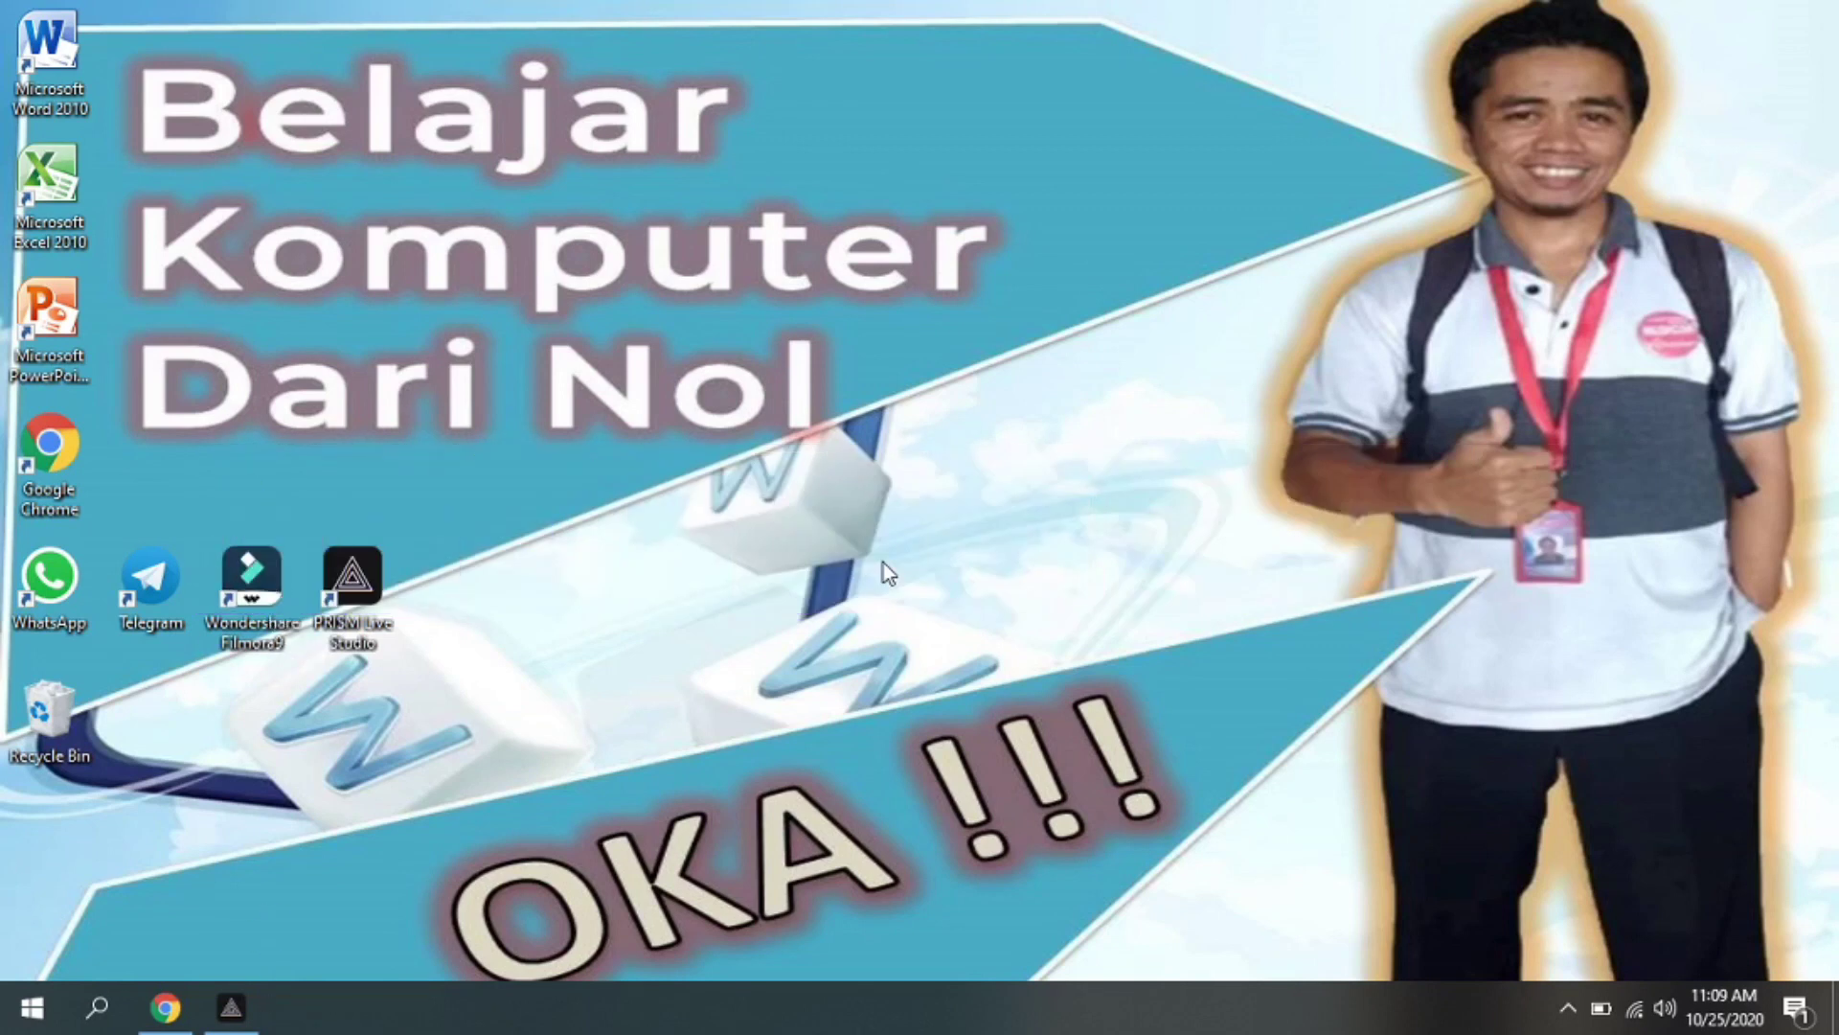
{"action": "key", "text": "alt"}
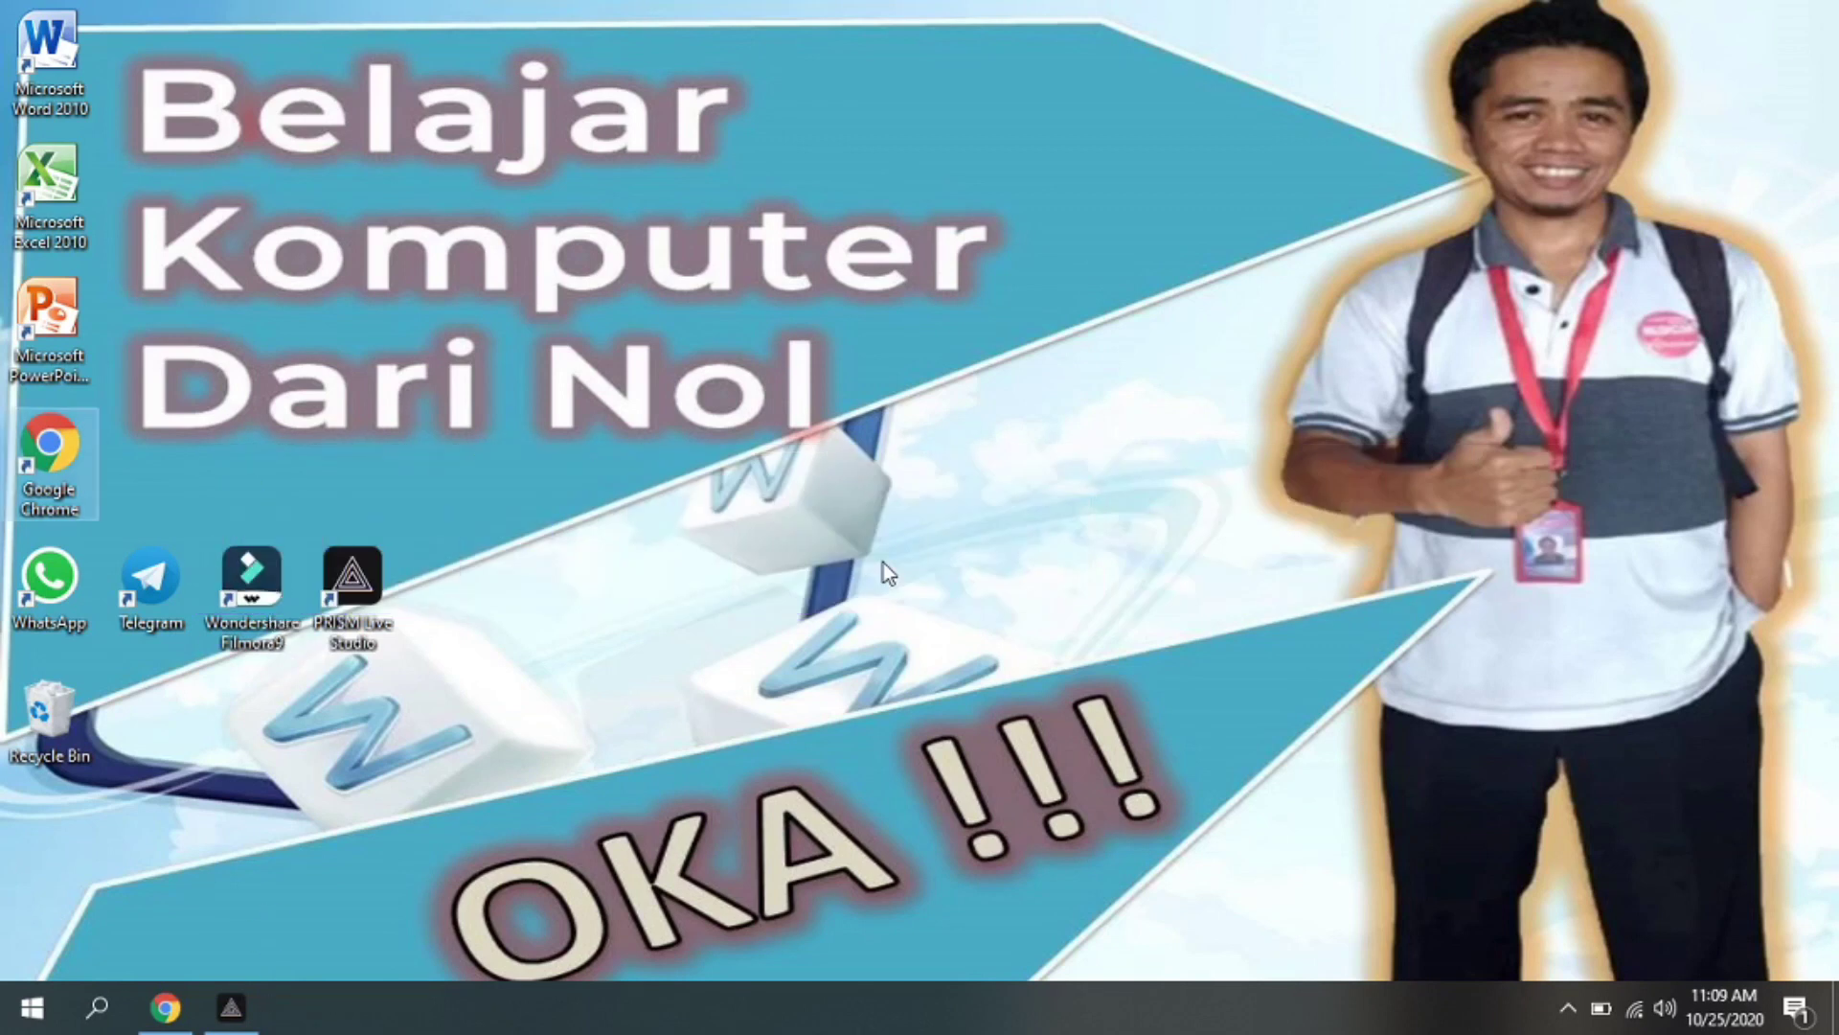
{"action": "key", "text": "alt+F4"}
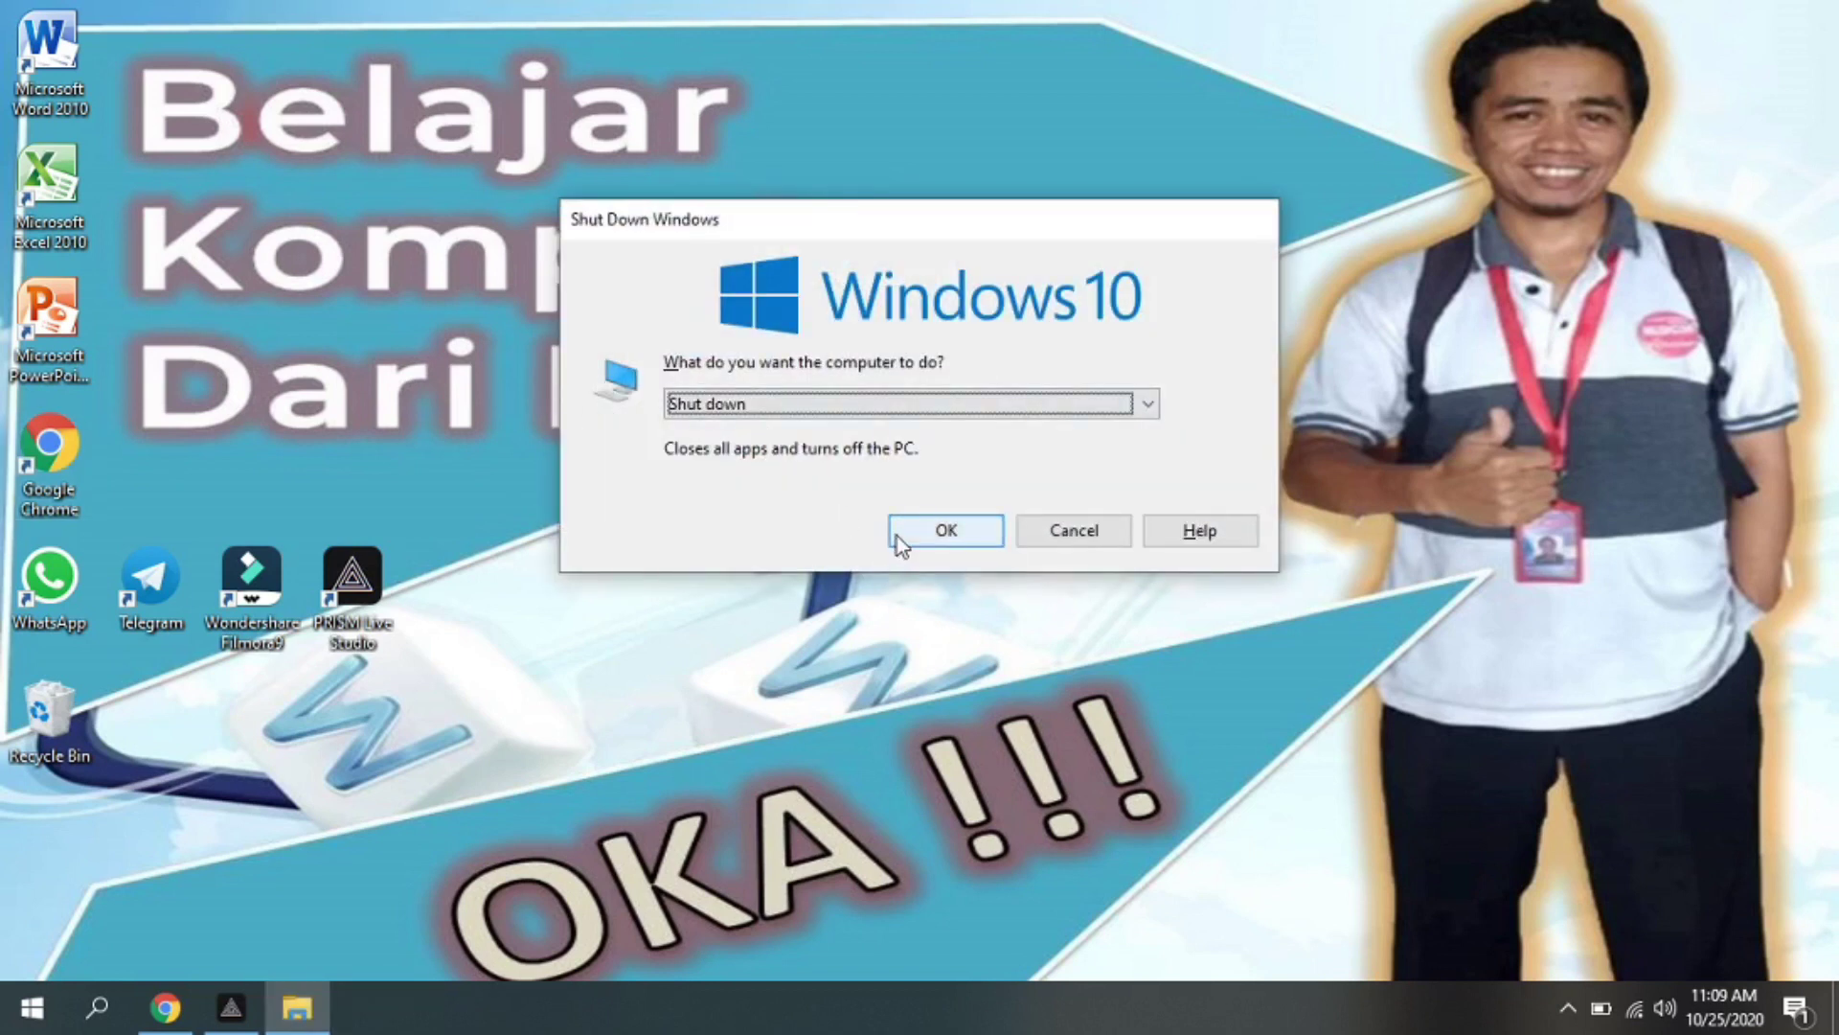
{"action": "left_click", "coordinate": [1043, 531]}
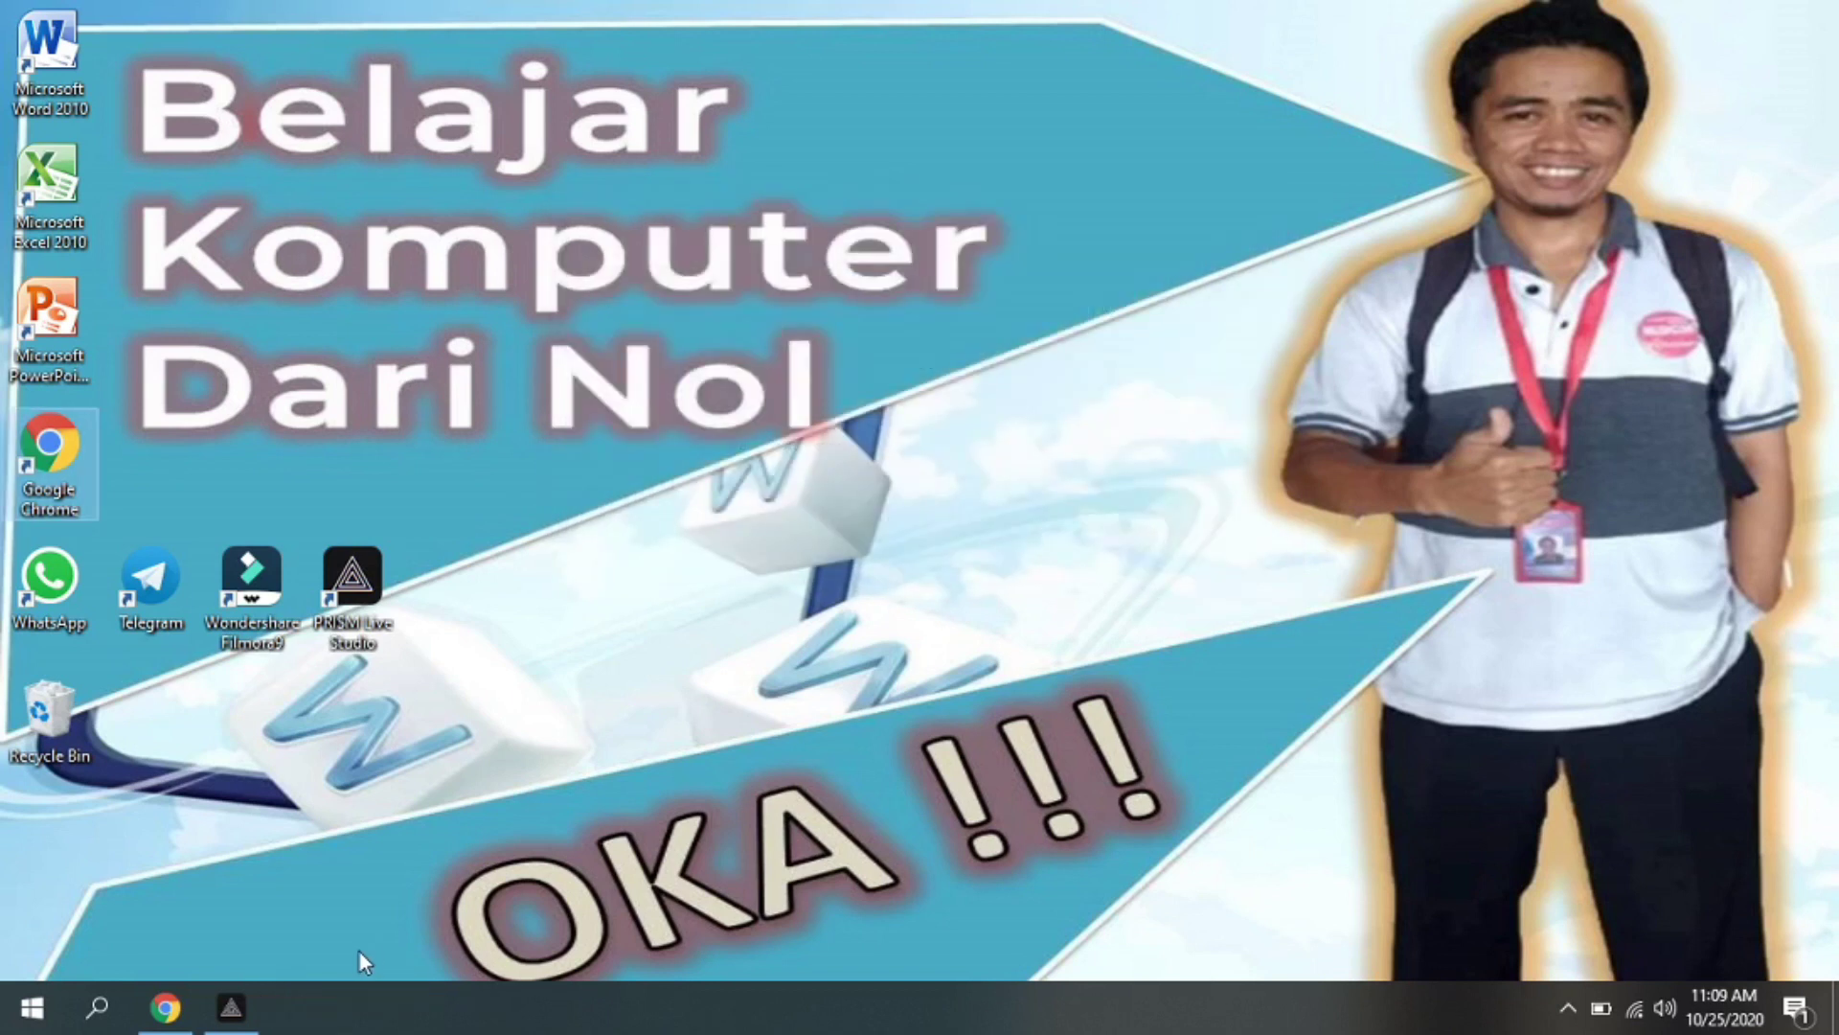